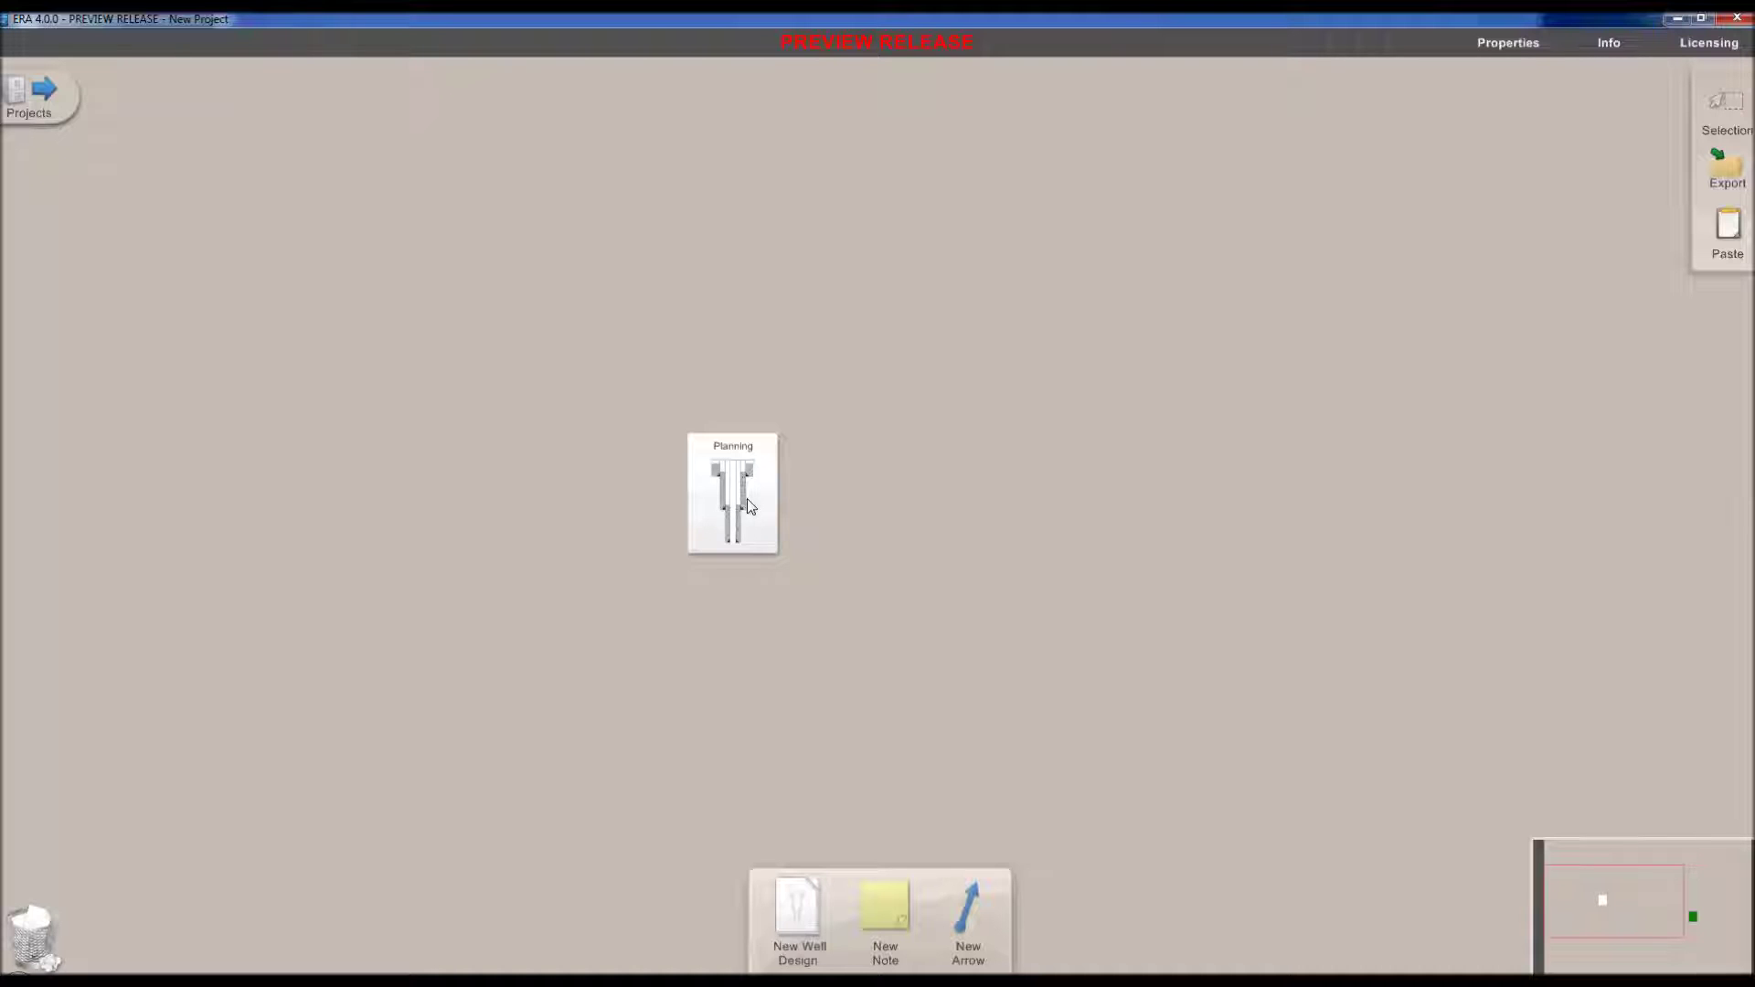
# Step: Create an execution version of the Planning well design named Planning (Execution) and space it slightly apart from the original
pyautogui.rightClick(748, 501)
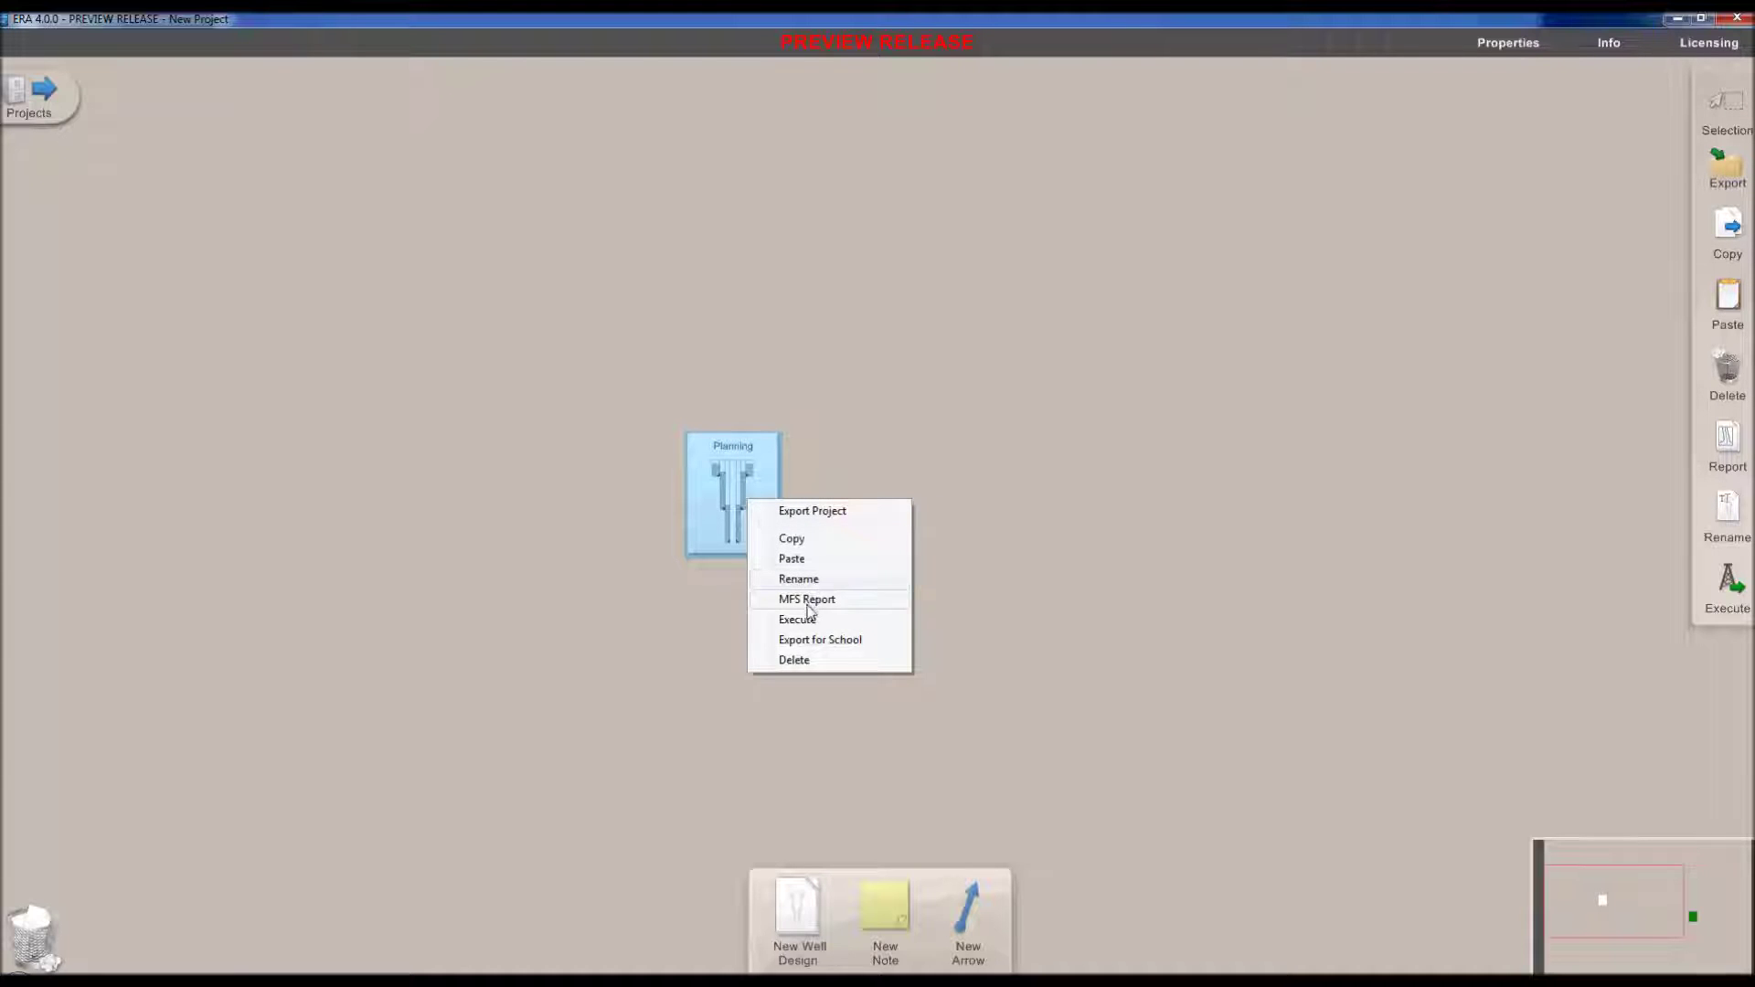
pyautogui.click(802, 622)
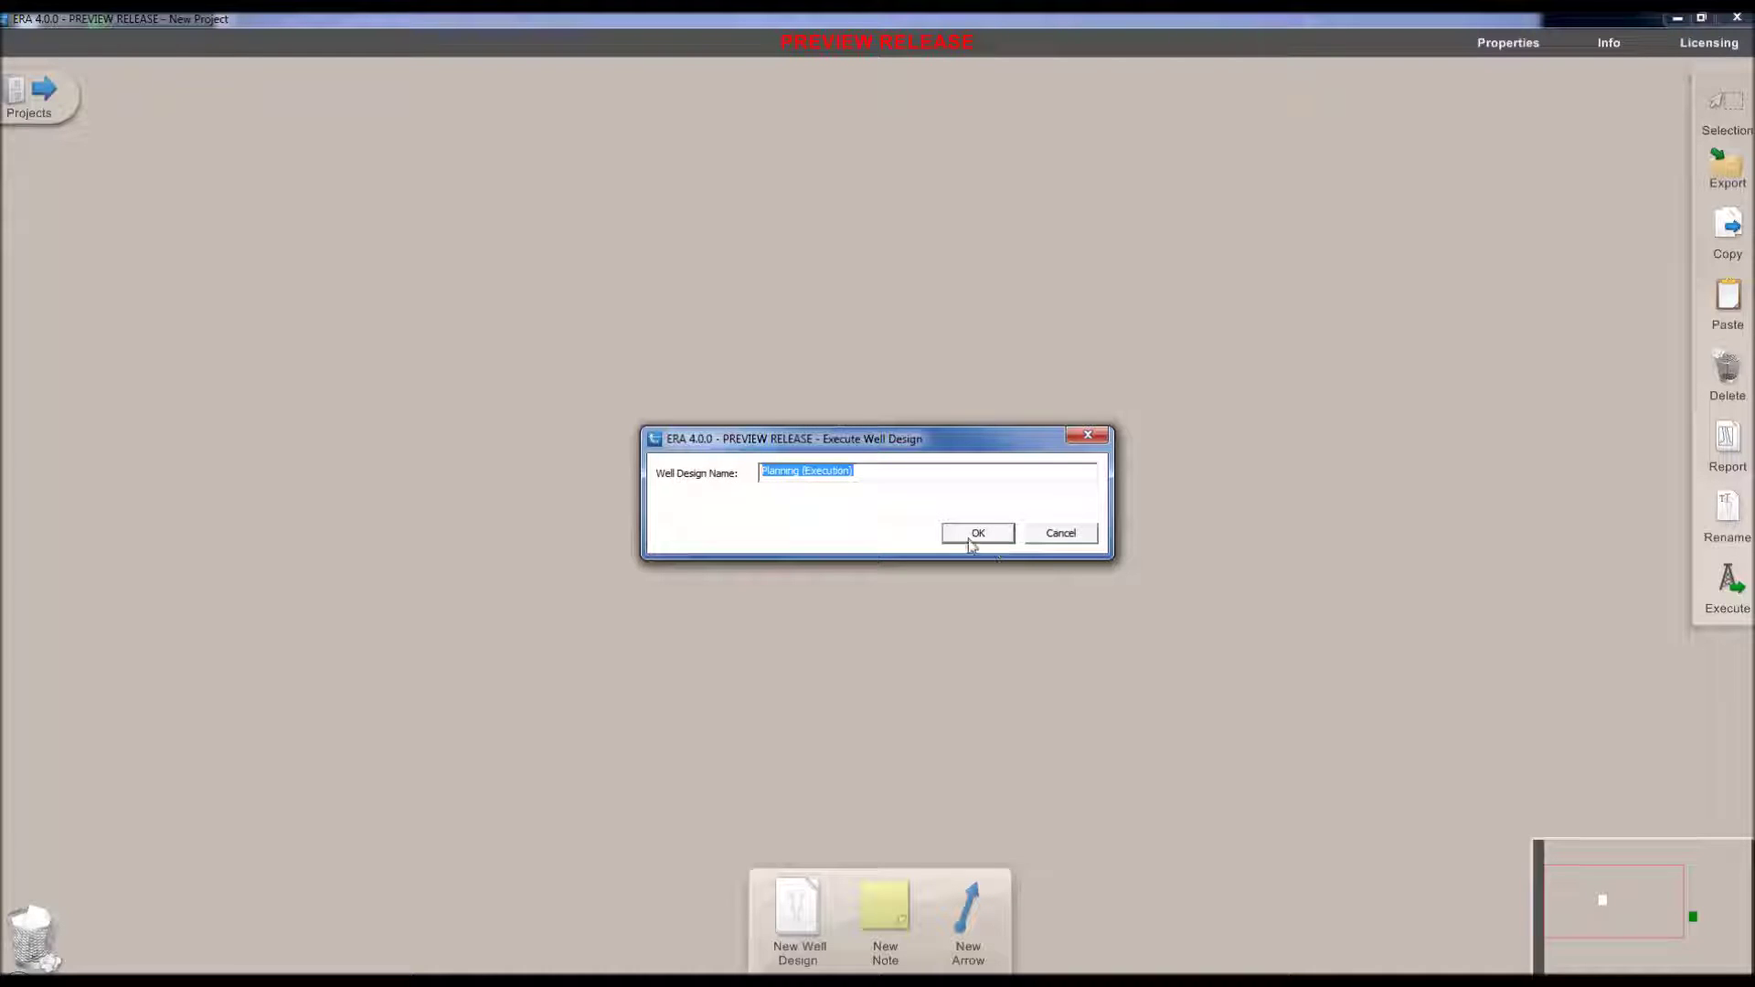
pyautogui.click(971, 539)
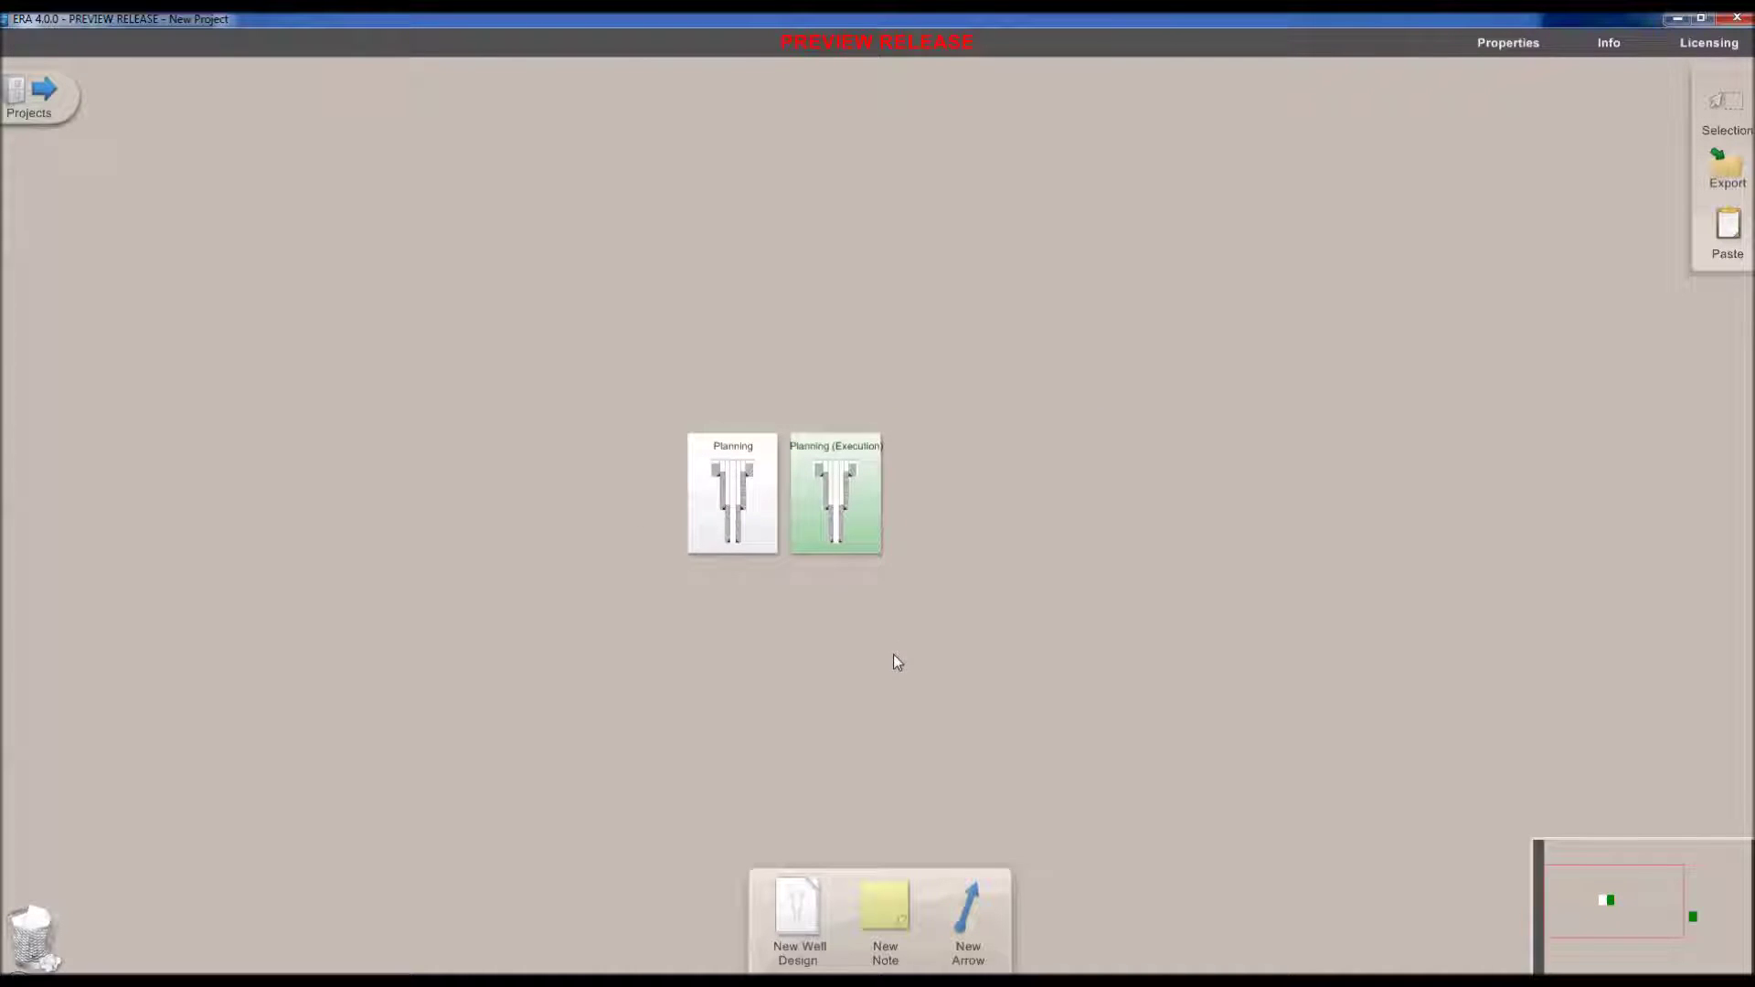
pyautogui.moveTo(850, 541); pyautogui.dragTo(882, 524)
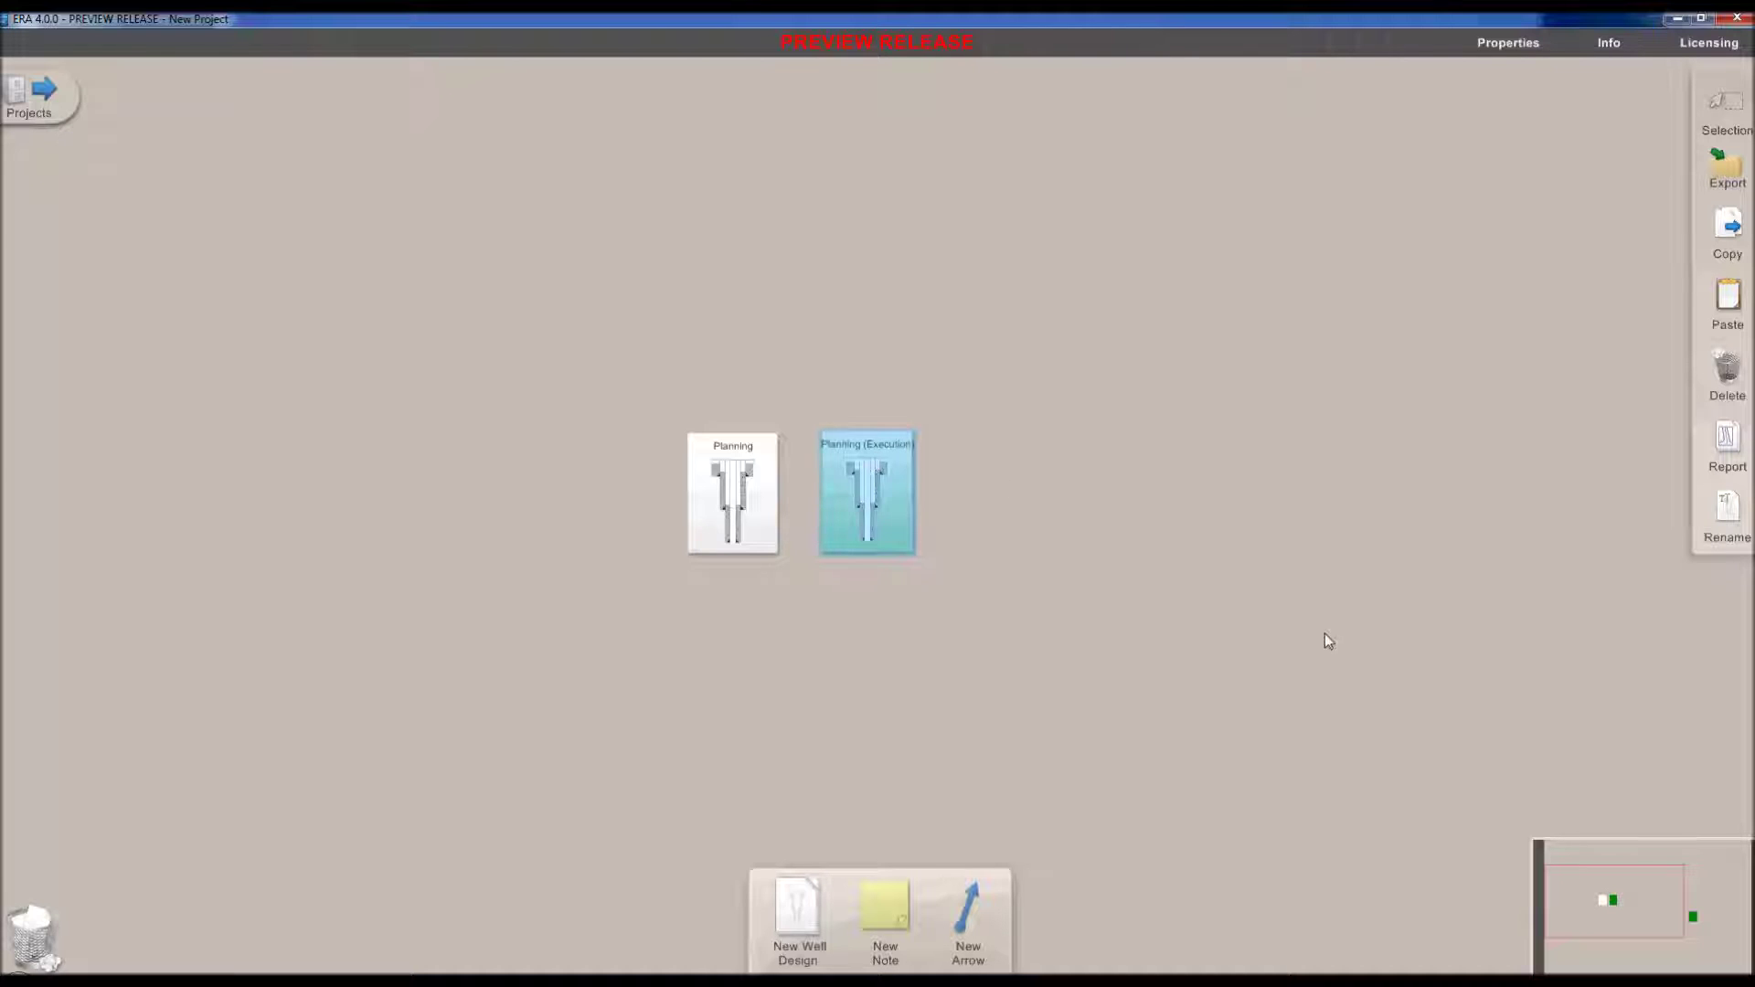
# Step: Move the Execution well design close to the Planning designs and delete the Planning (Execution) design
pyautogui.moveTo(1329, 641); pyautogui.dragTo(862, 659)
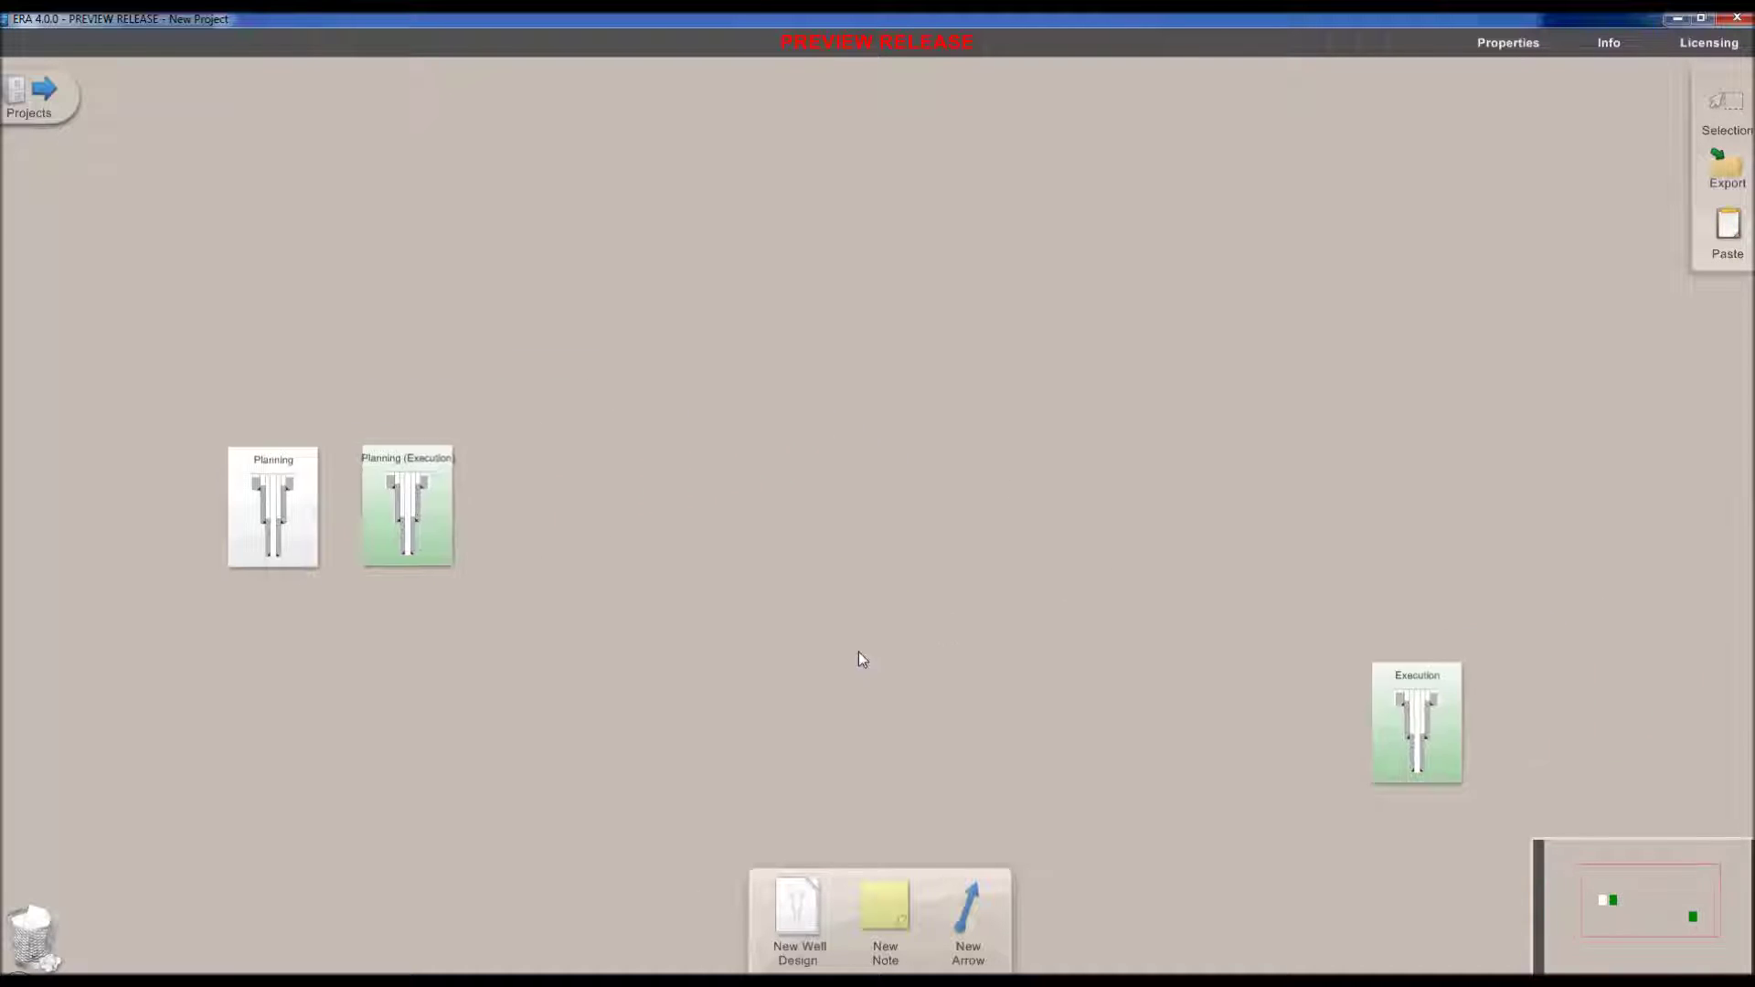
pyautogui.moveTo(1417, 743); pyautogui.dragTo(679, 530)
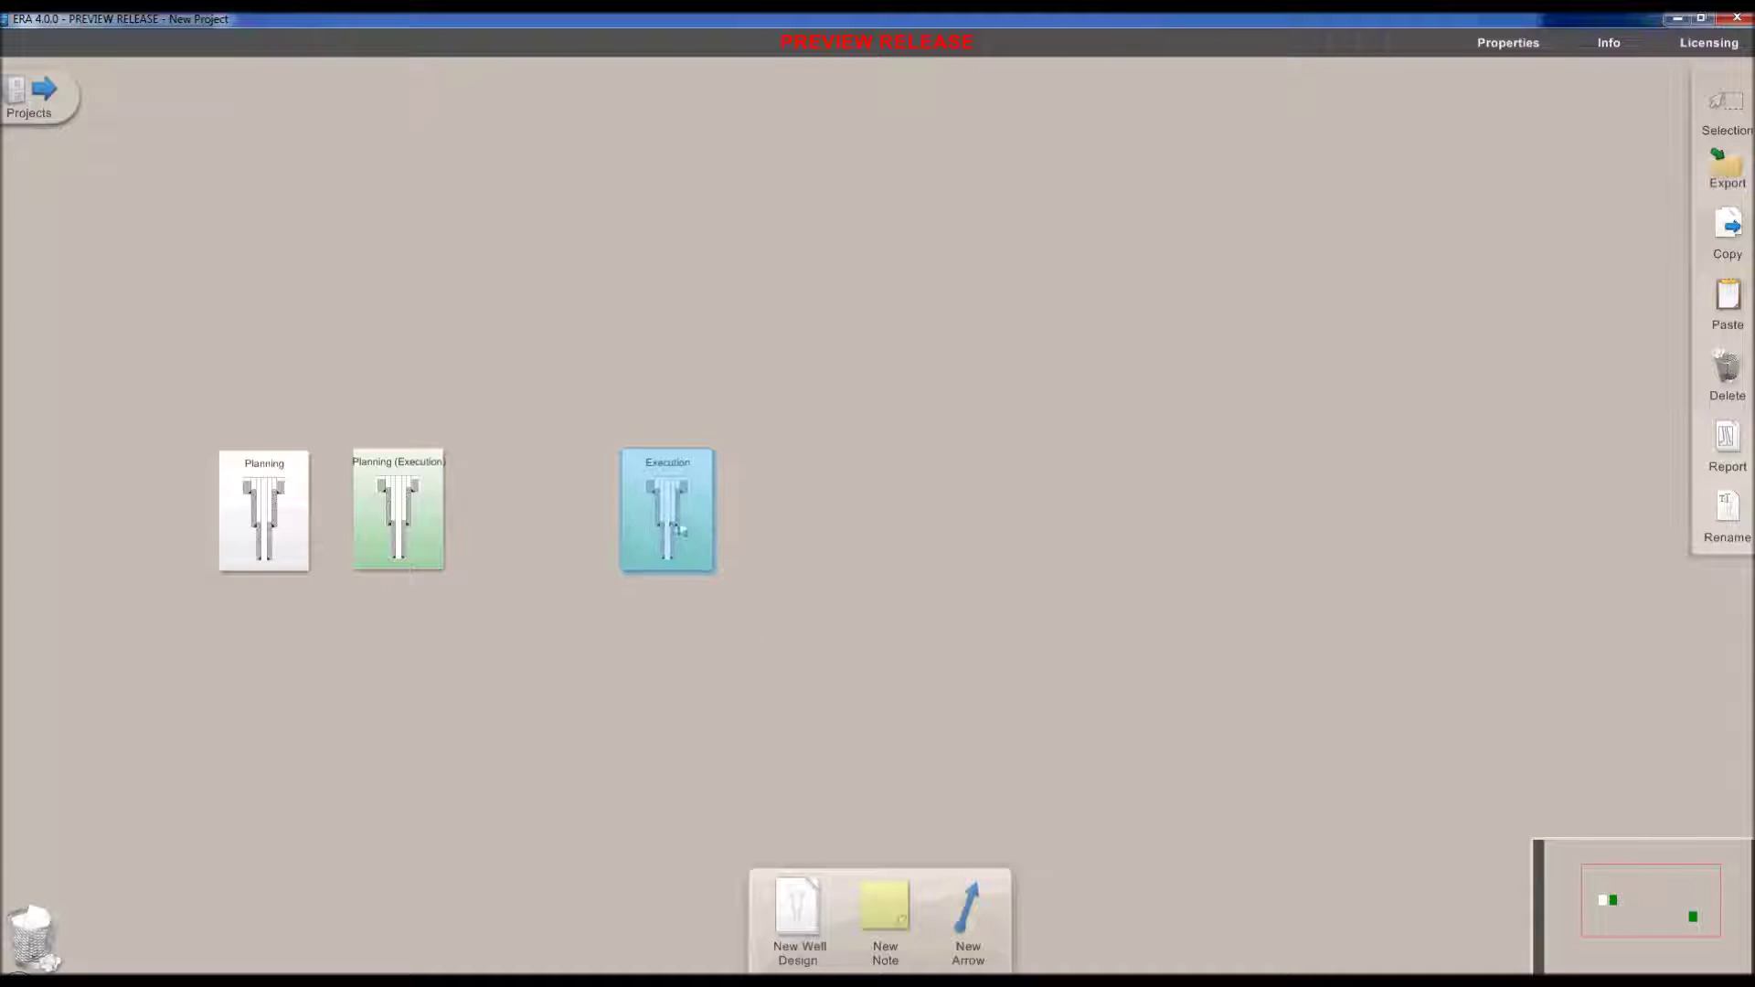
pyautogui.click(879, 570)
pyautogui.click(756, 535)
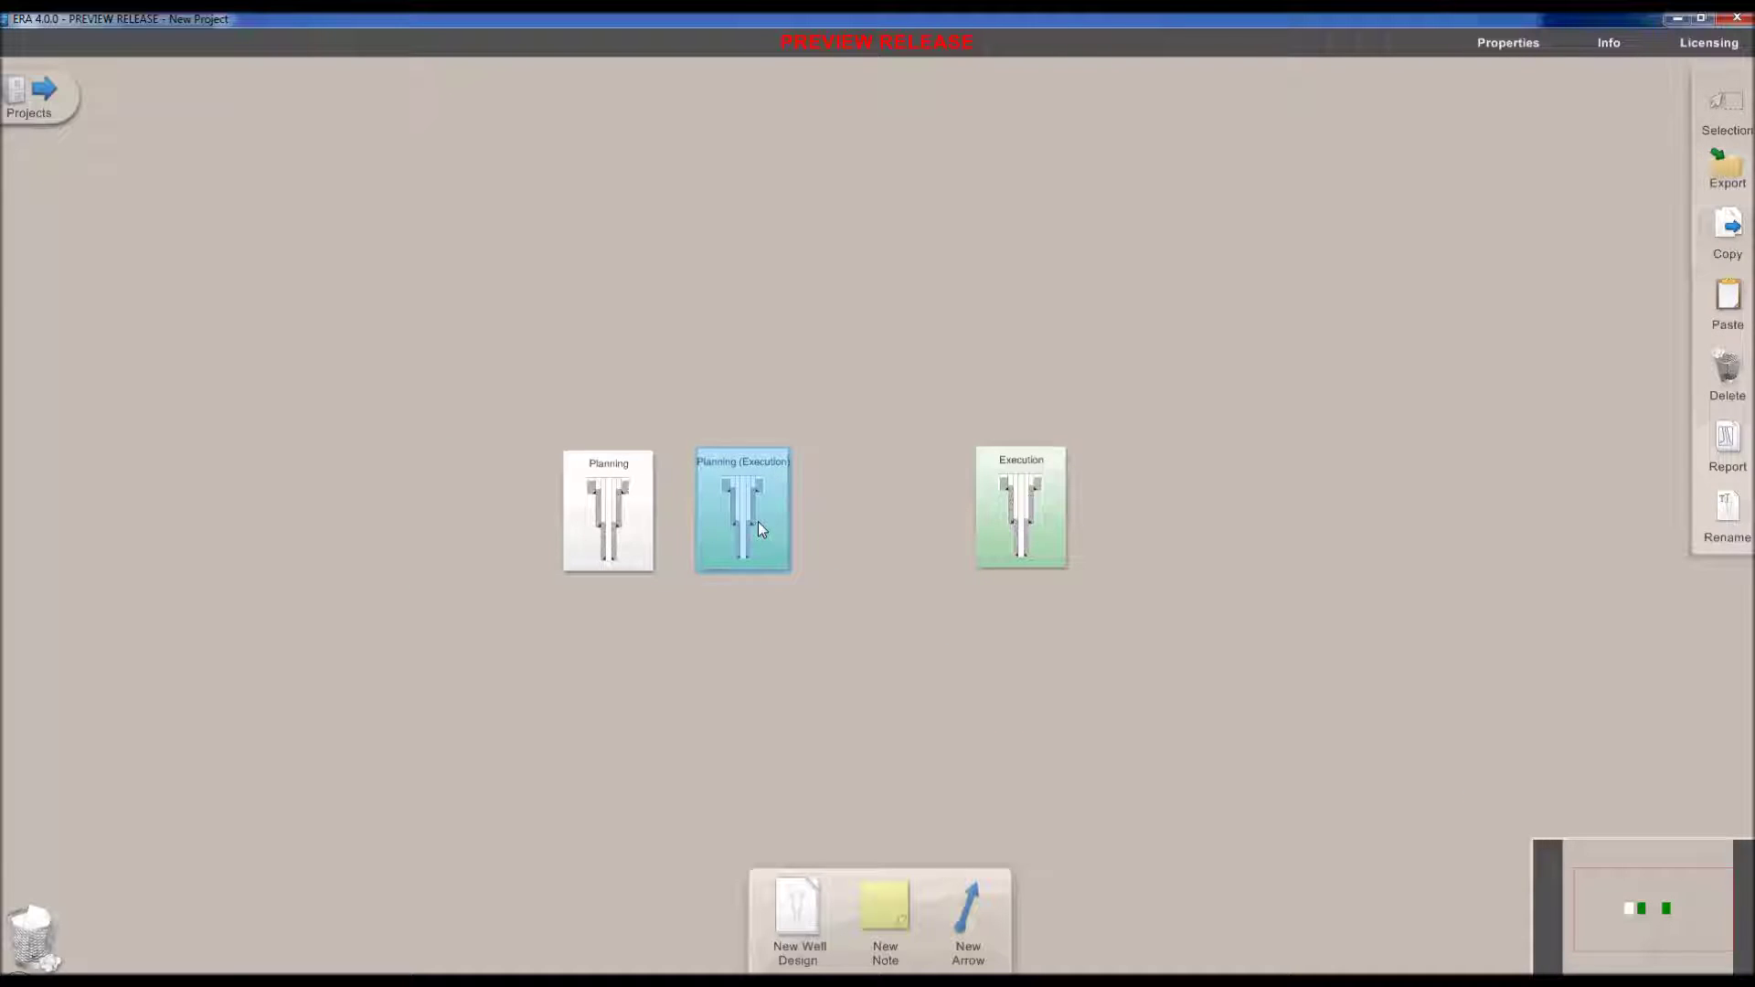
pyautogui.press('Delete')
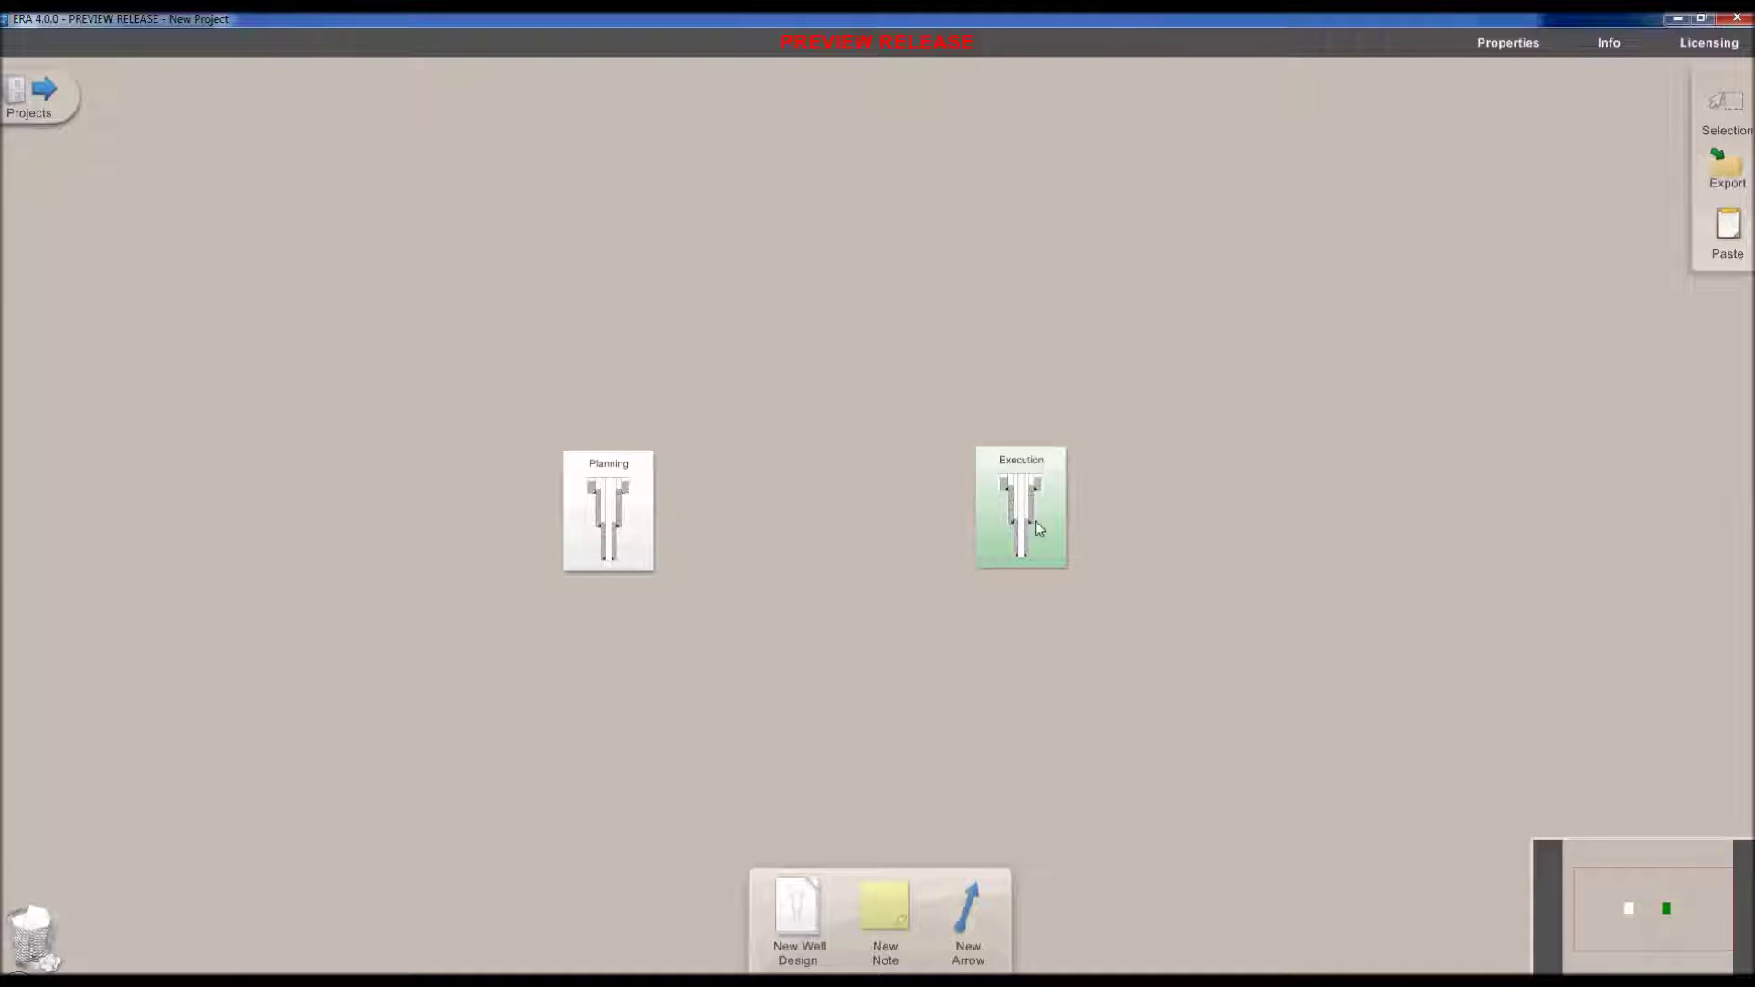
# Step: Open the Execution well design and execute the 13½" Hole operation in the Intermediate 2 section
pyautogui.moveTo(1038, 528); pyautogui.dragTo(876, 508)
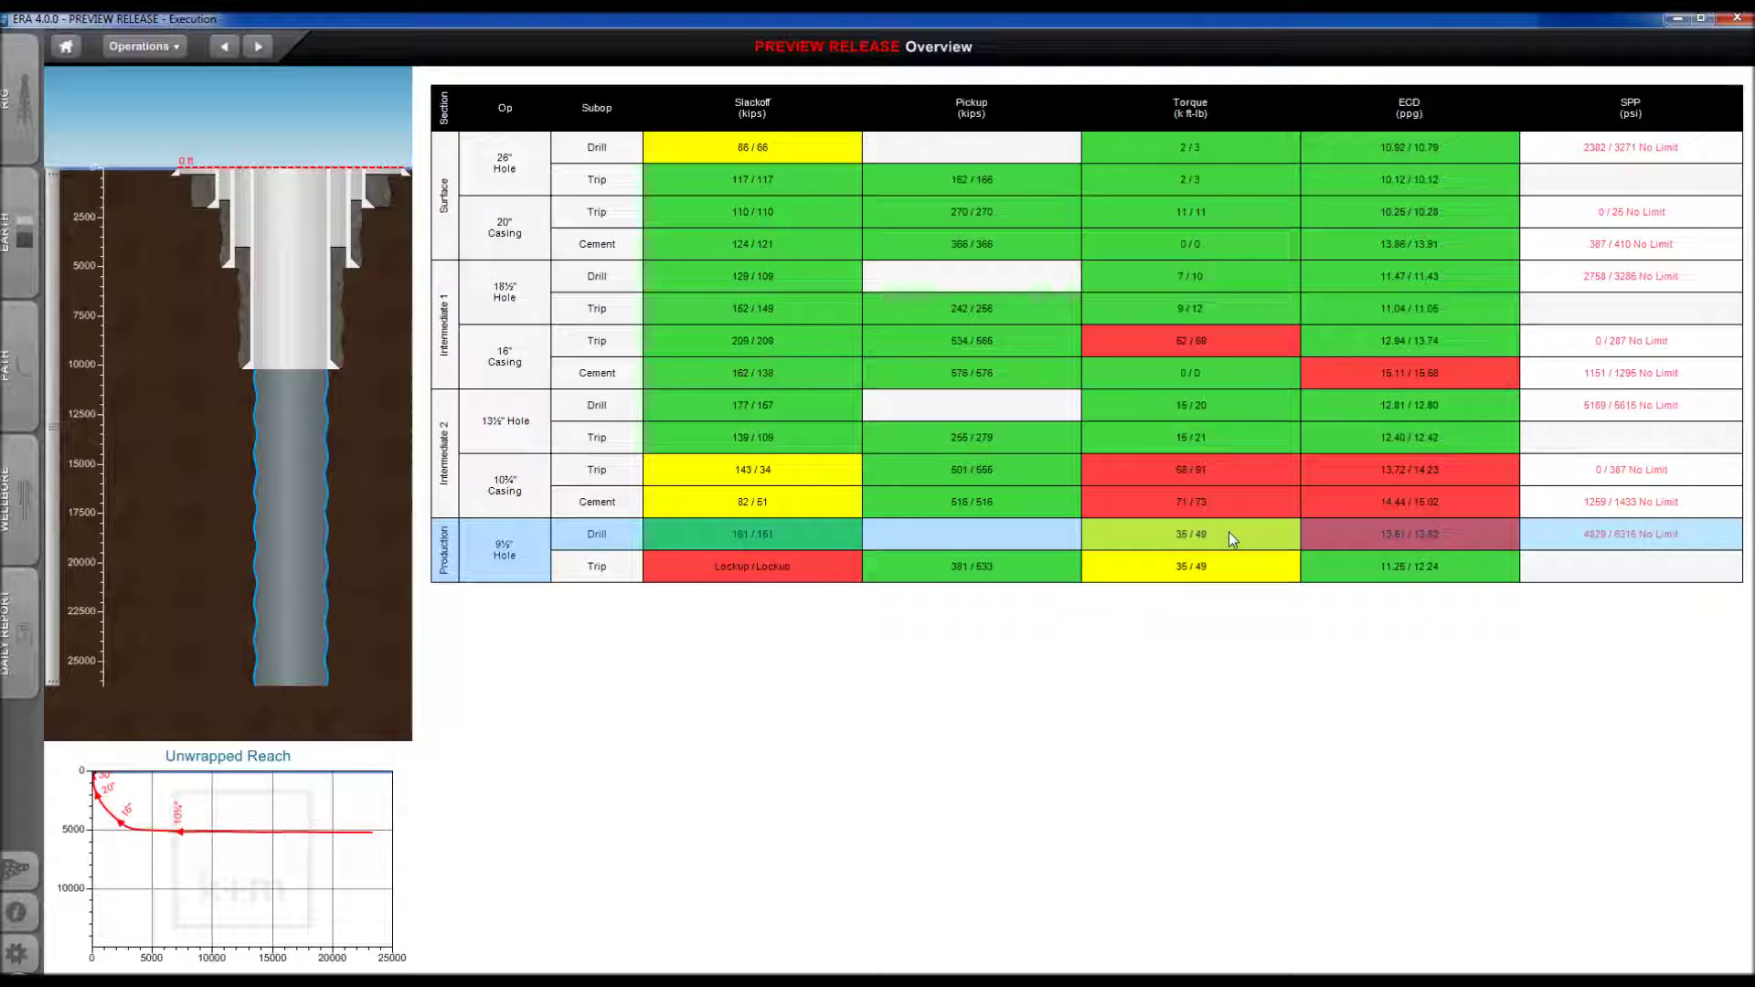
pyautogui.click(1112, 502)
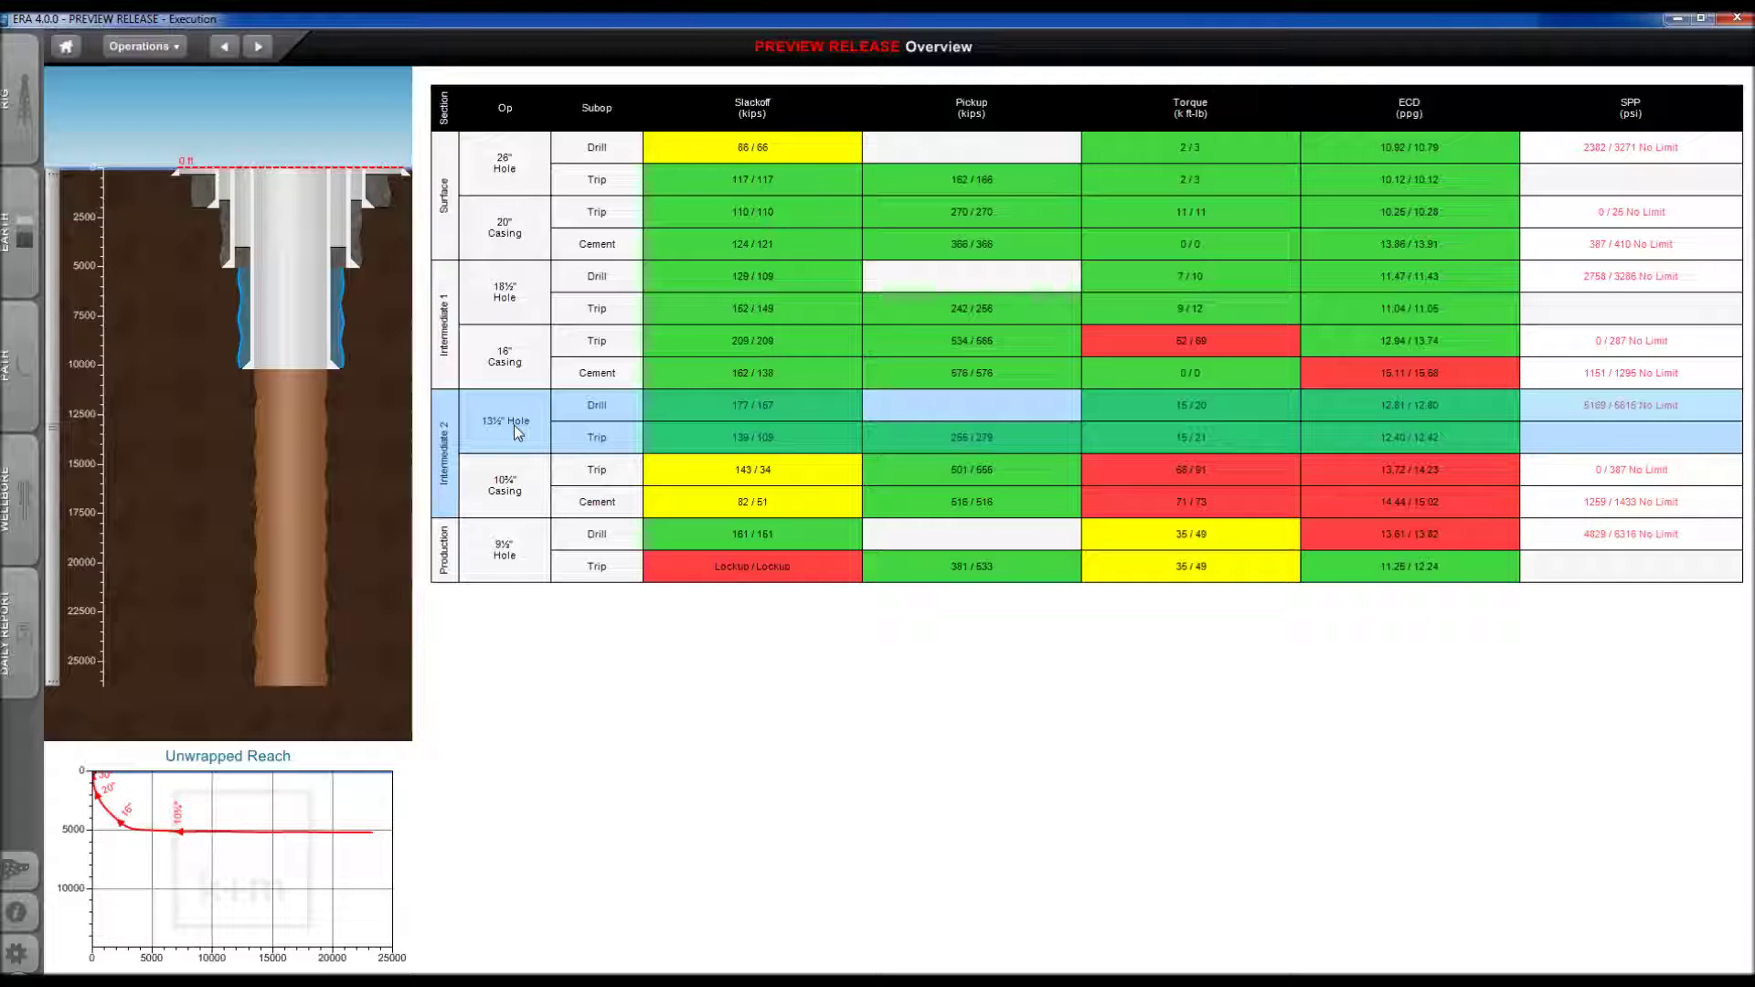
pyautogui.rightClick(514, 426)
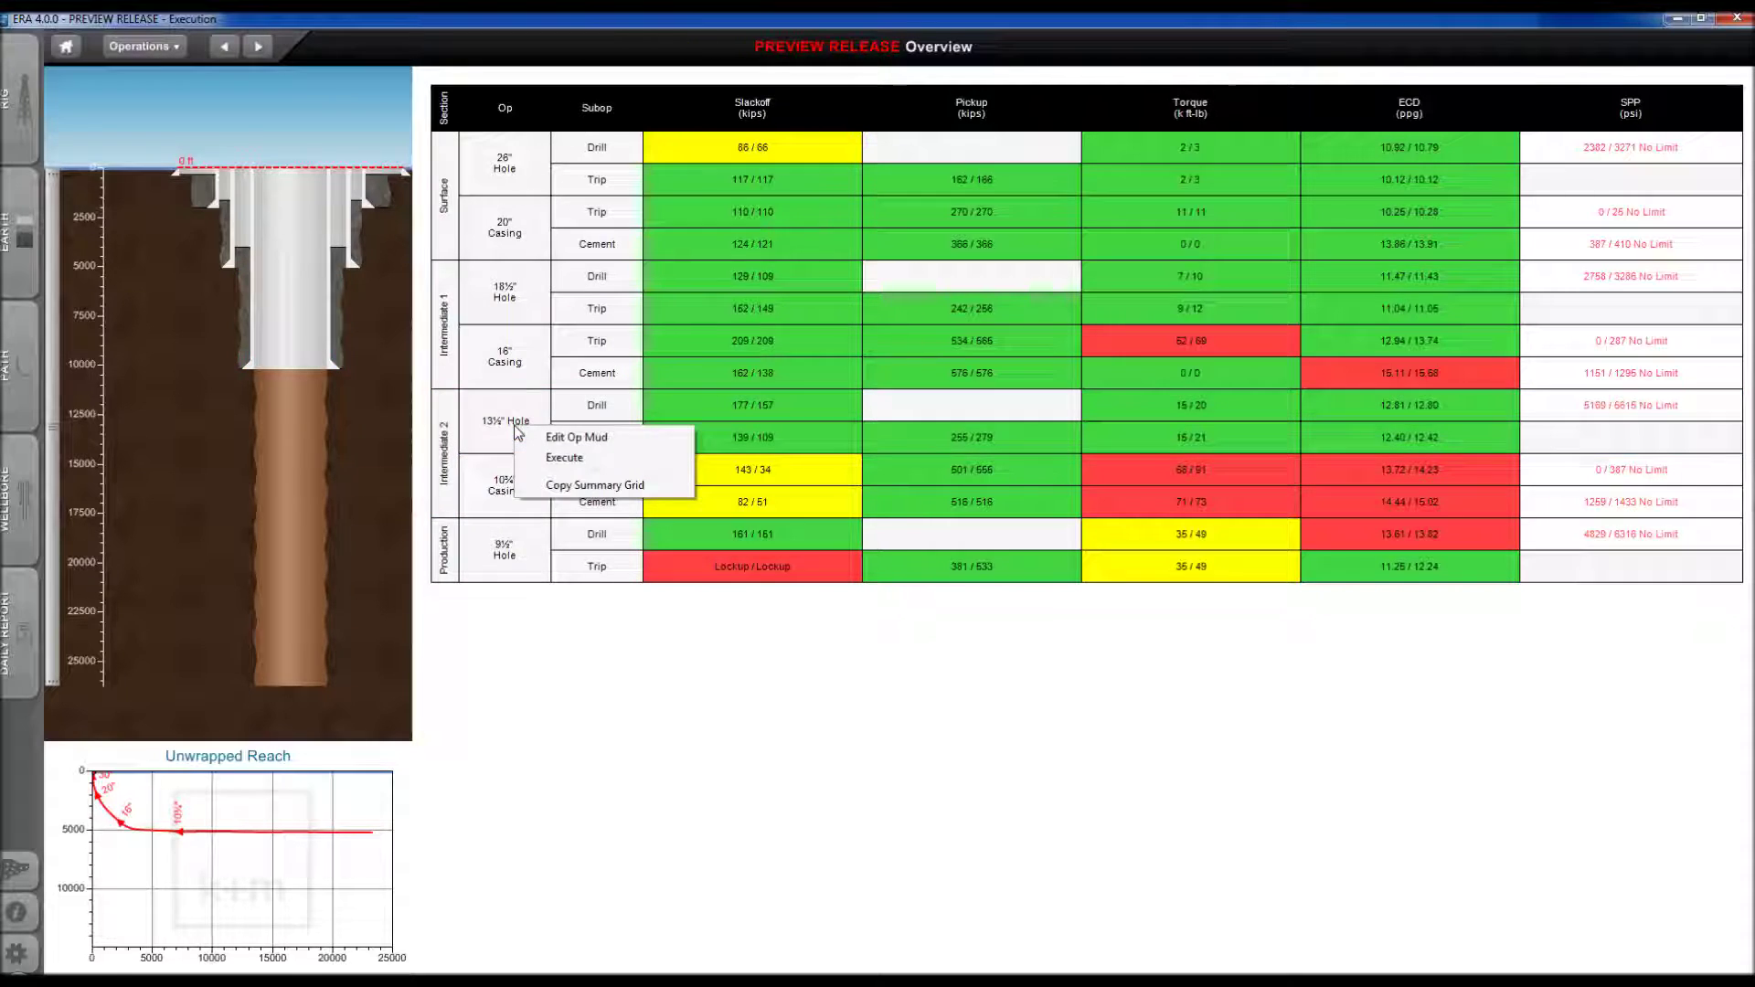
pyautogui.click(560, 460)
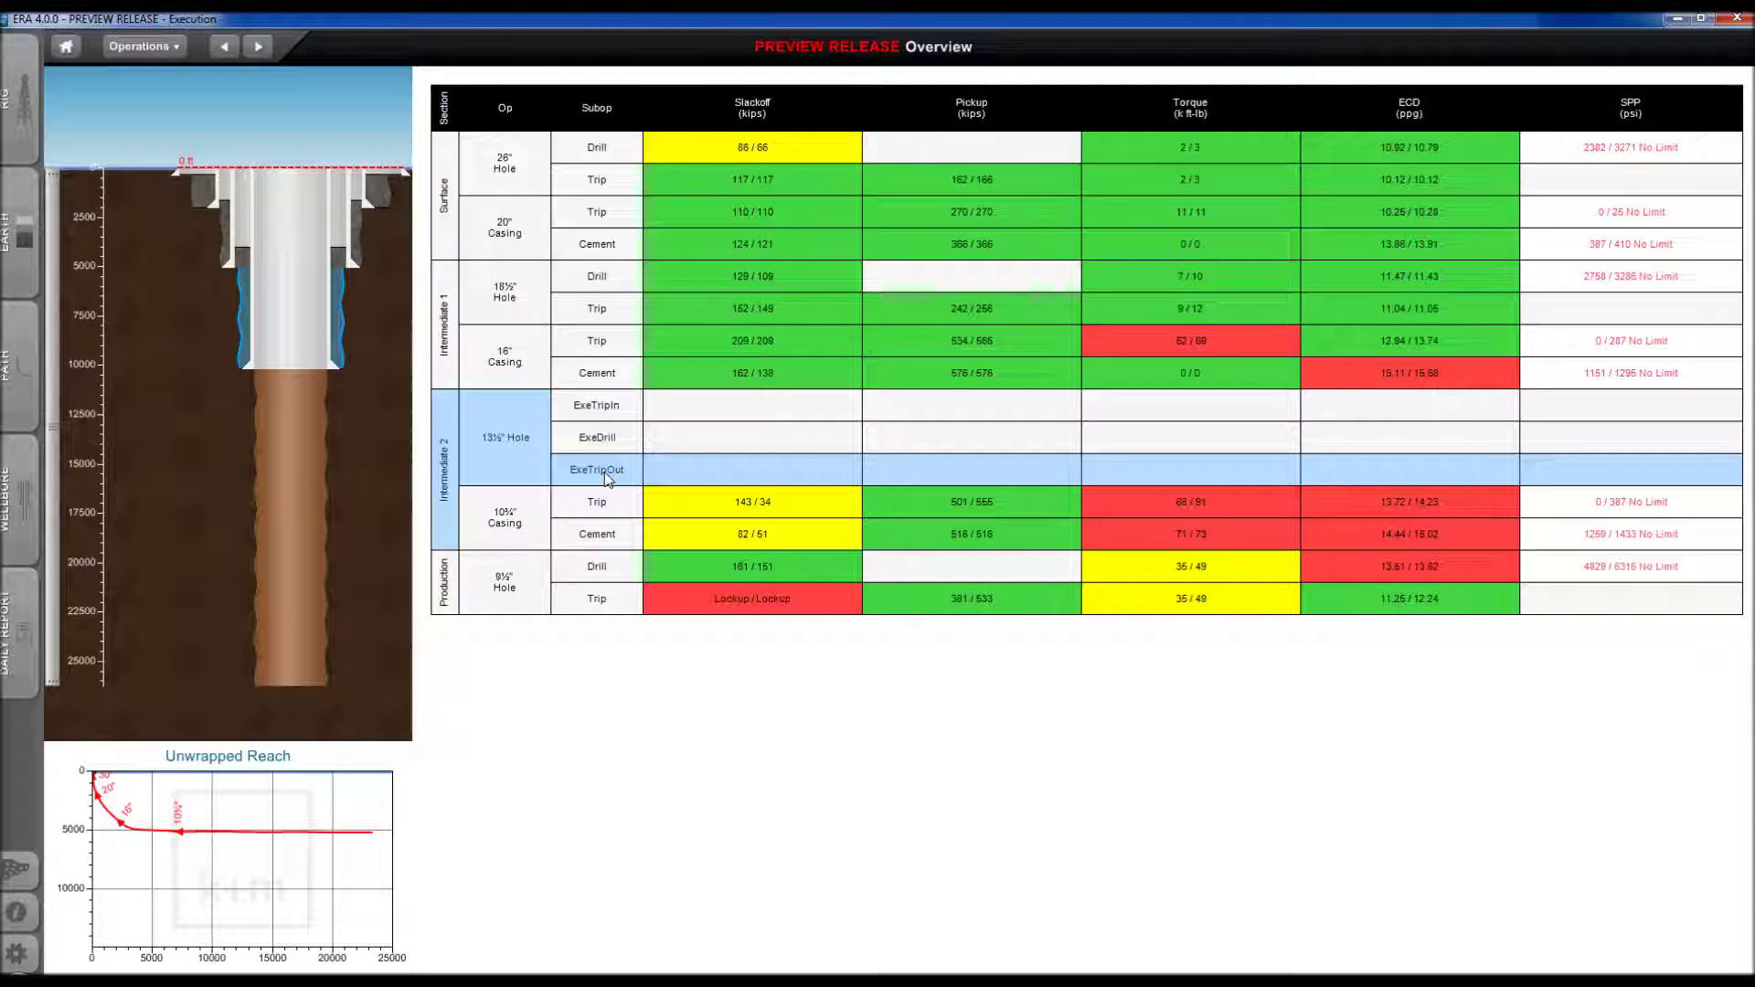
# Step: Set the 13½" Hole end depth to 8000 ft and add a second drill operation to the Intermediate 2 section
pyautogui.click(614, 440)
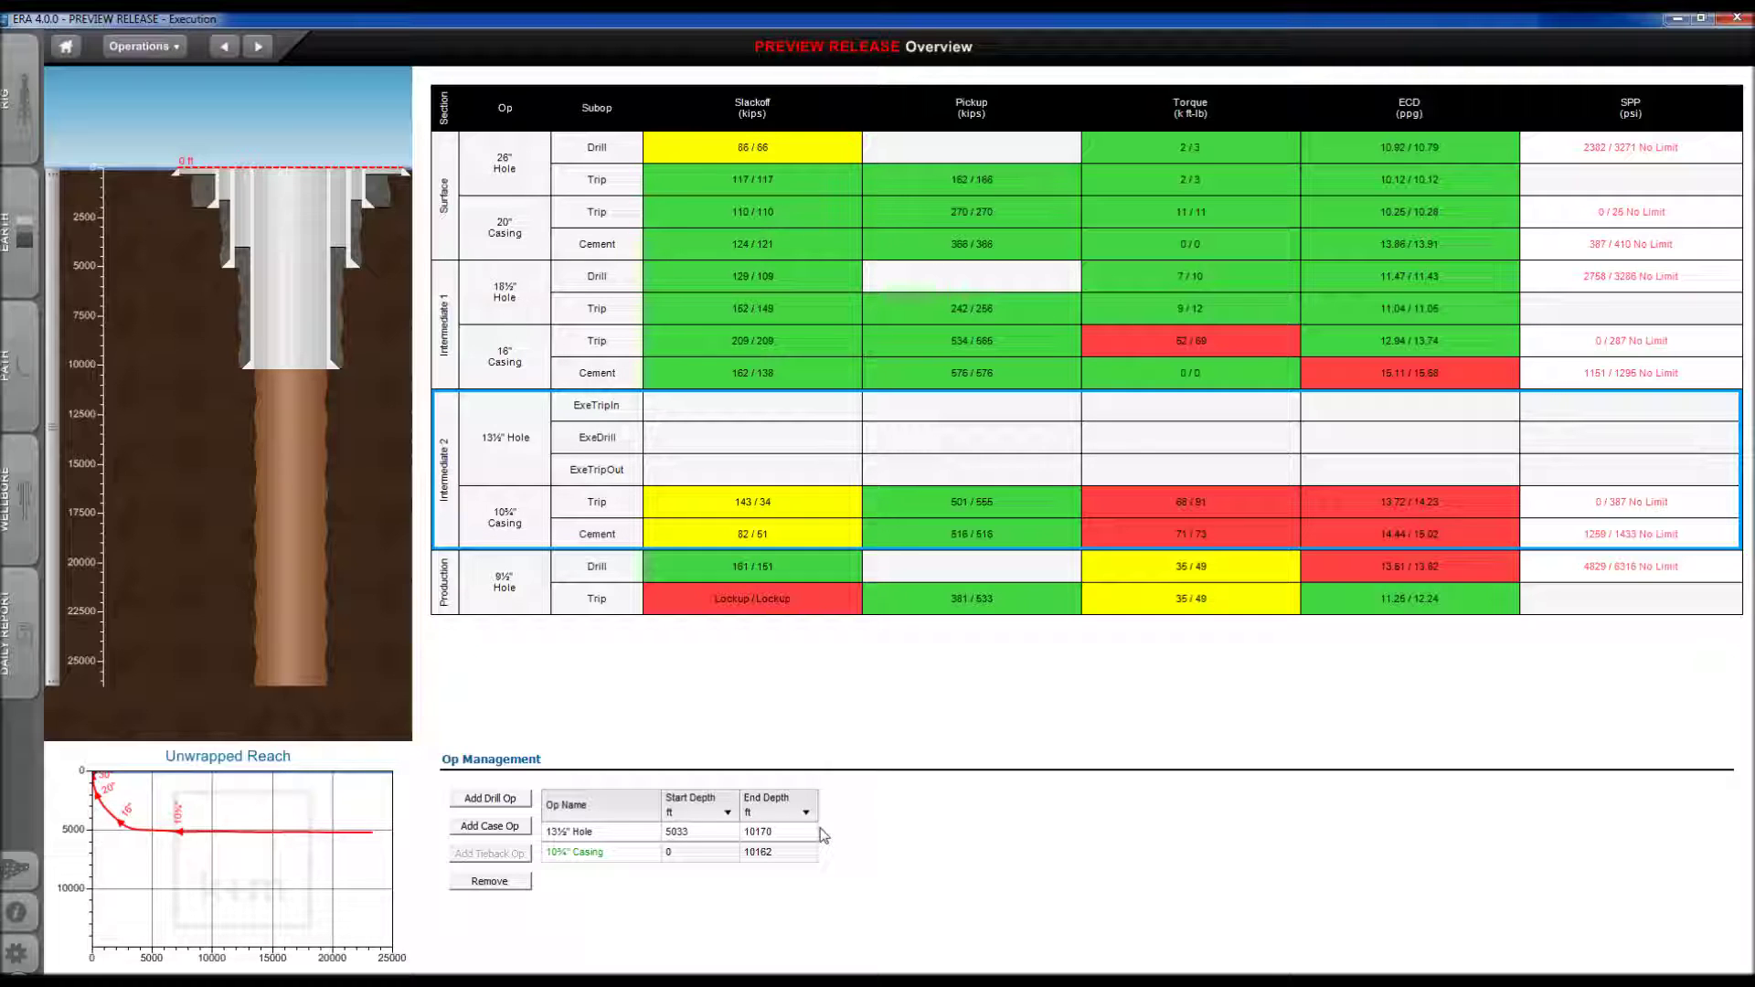
pyautogui.click(529, 454)
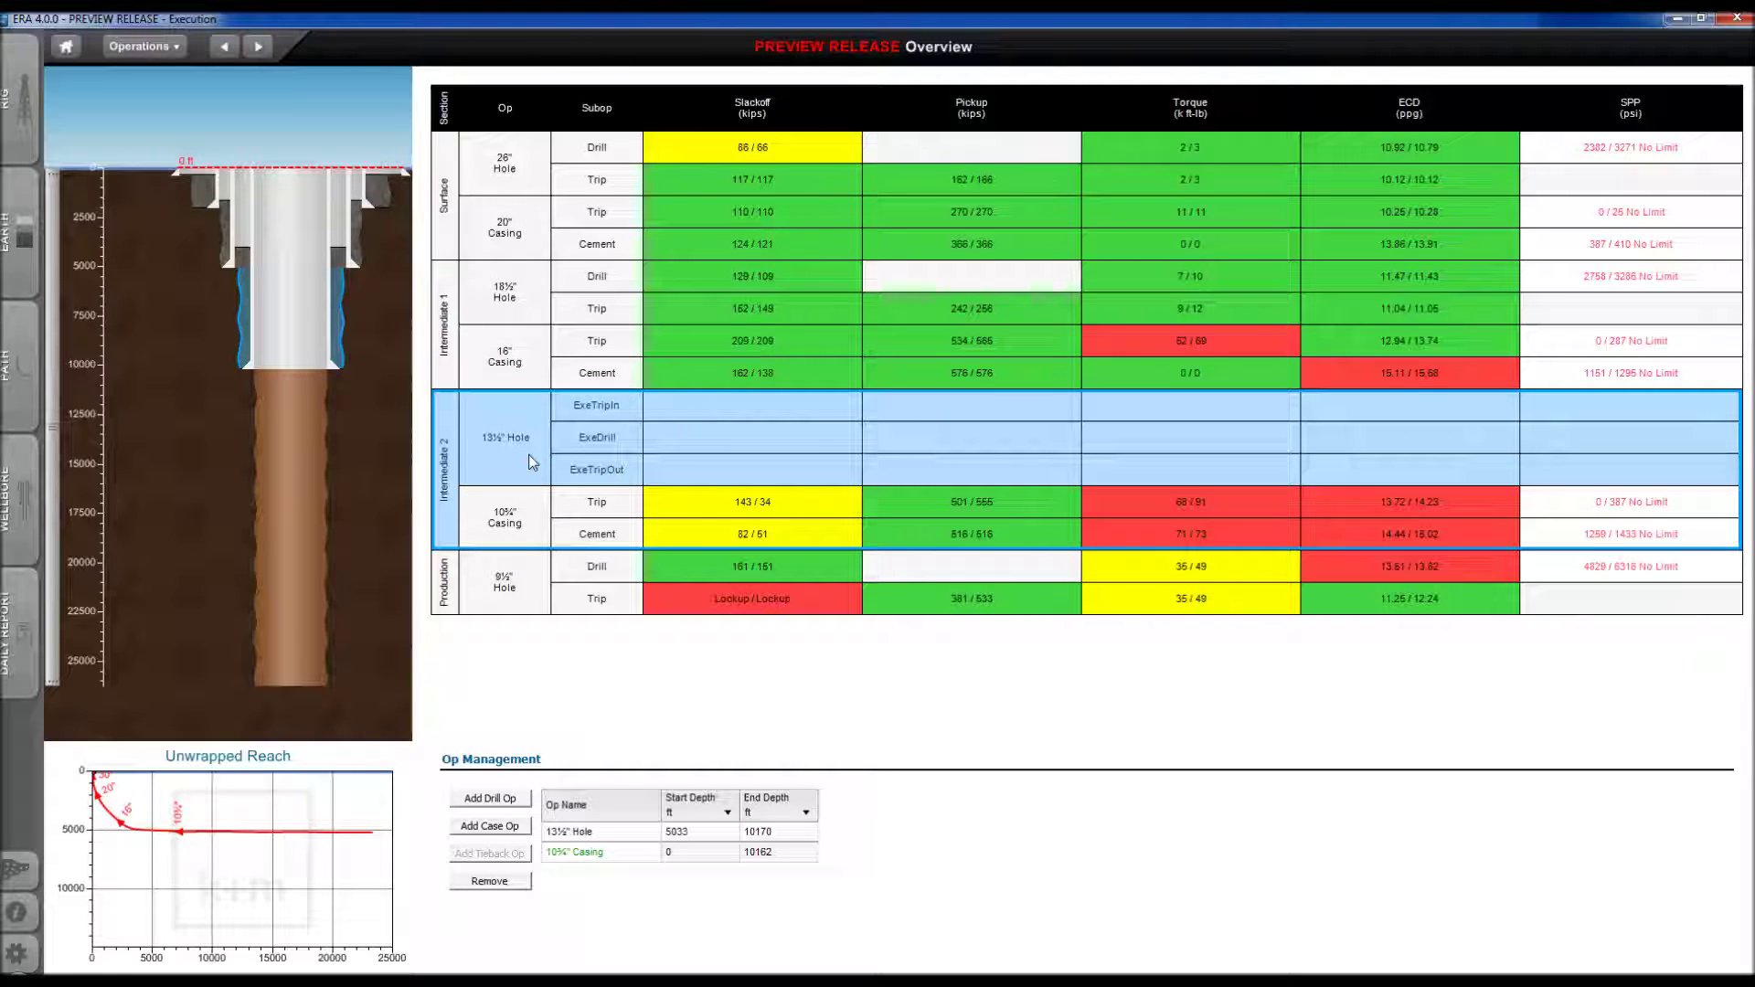
pyautogui.click(801, 831)
pyautogui.write('8')
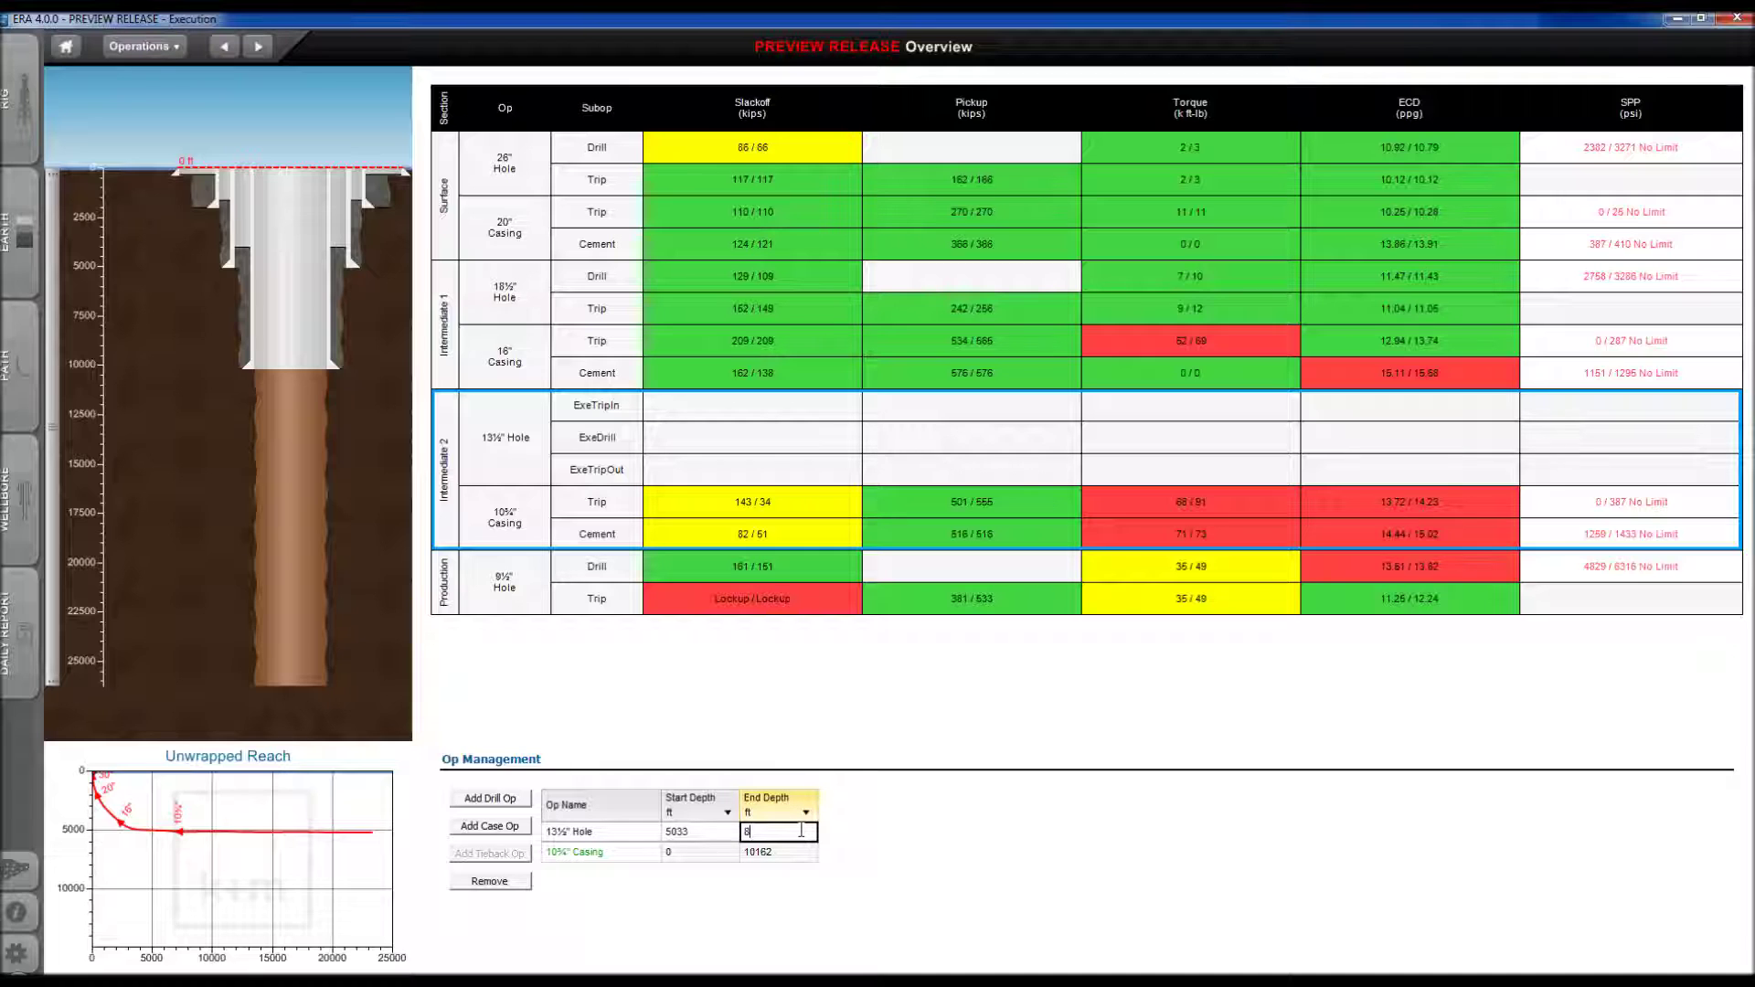
pyautogui.write('0000')
pyautogui.press('BackSpace')
pyautogui.press('Return')
pyautogui.click(801, 837)
pyautogui.click(490, 799)
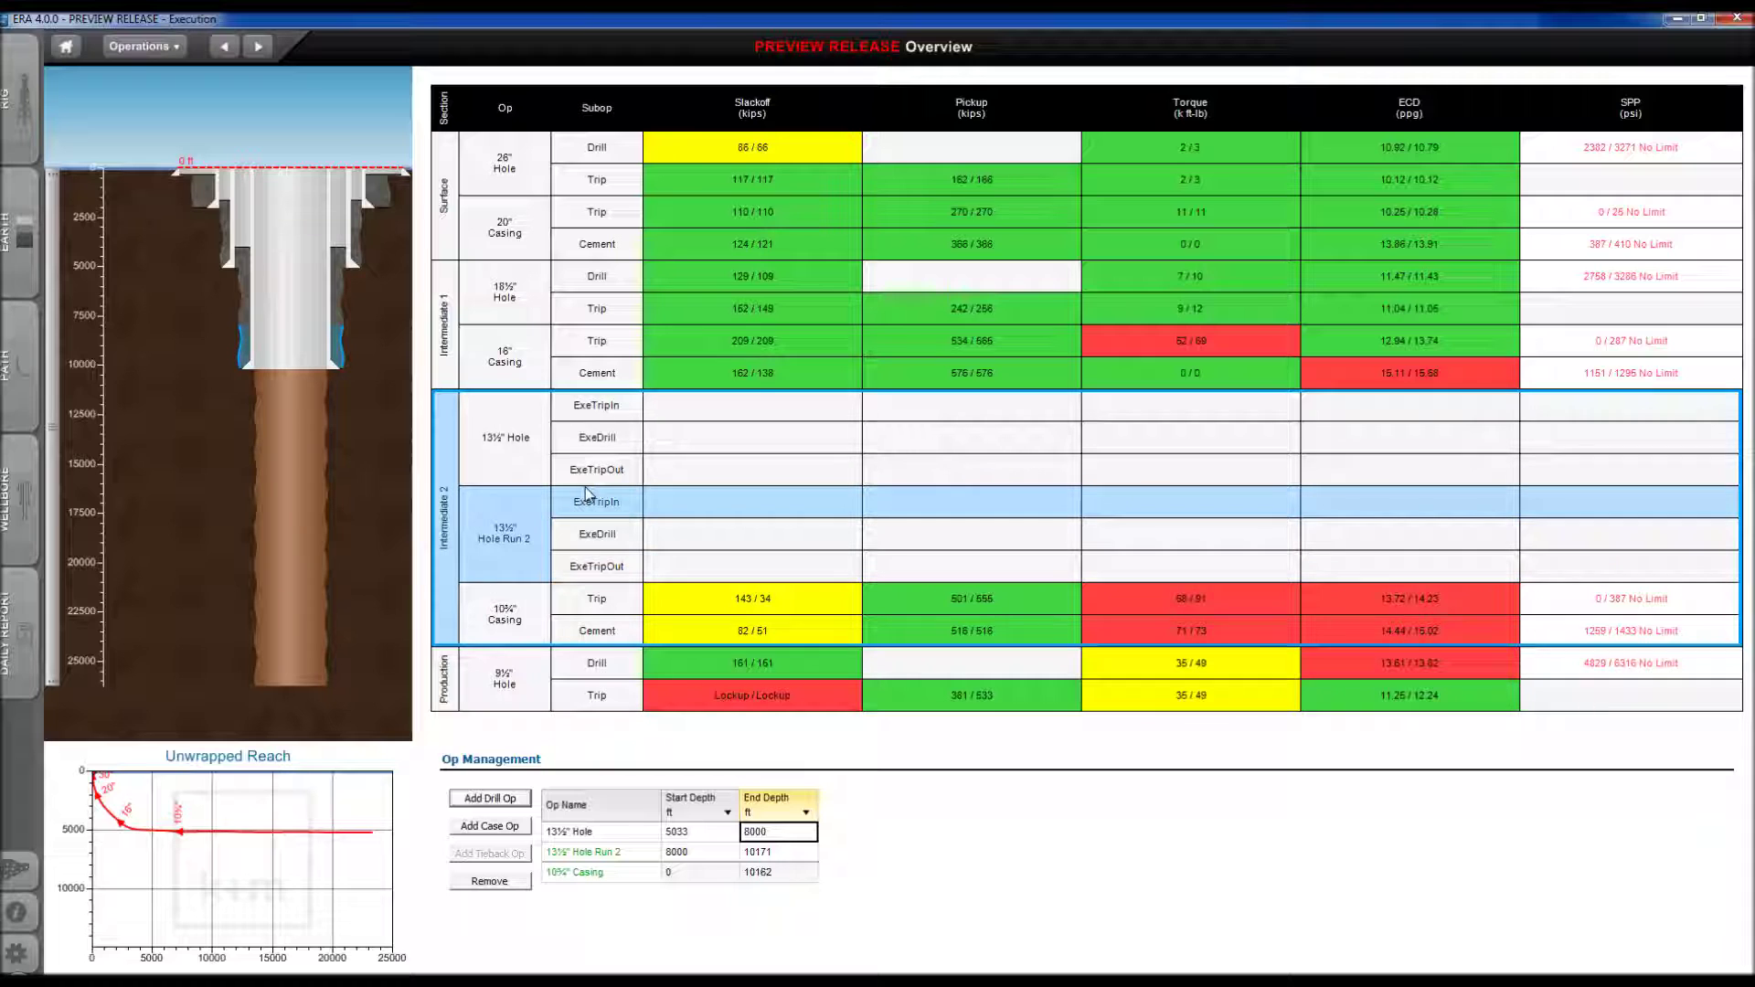
# Step: Un-execute both the 13½" Hole Run 2 and the 13½" Hole operations
pyautogui.rightClick(531, 540)
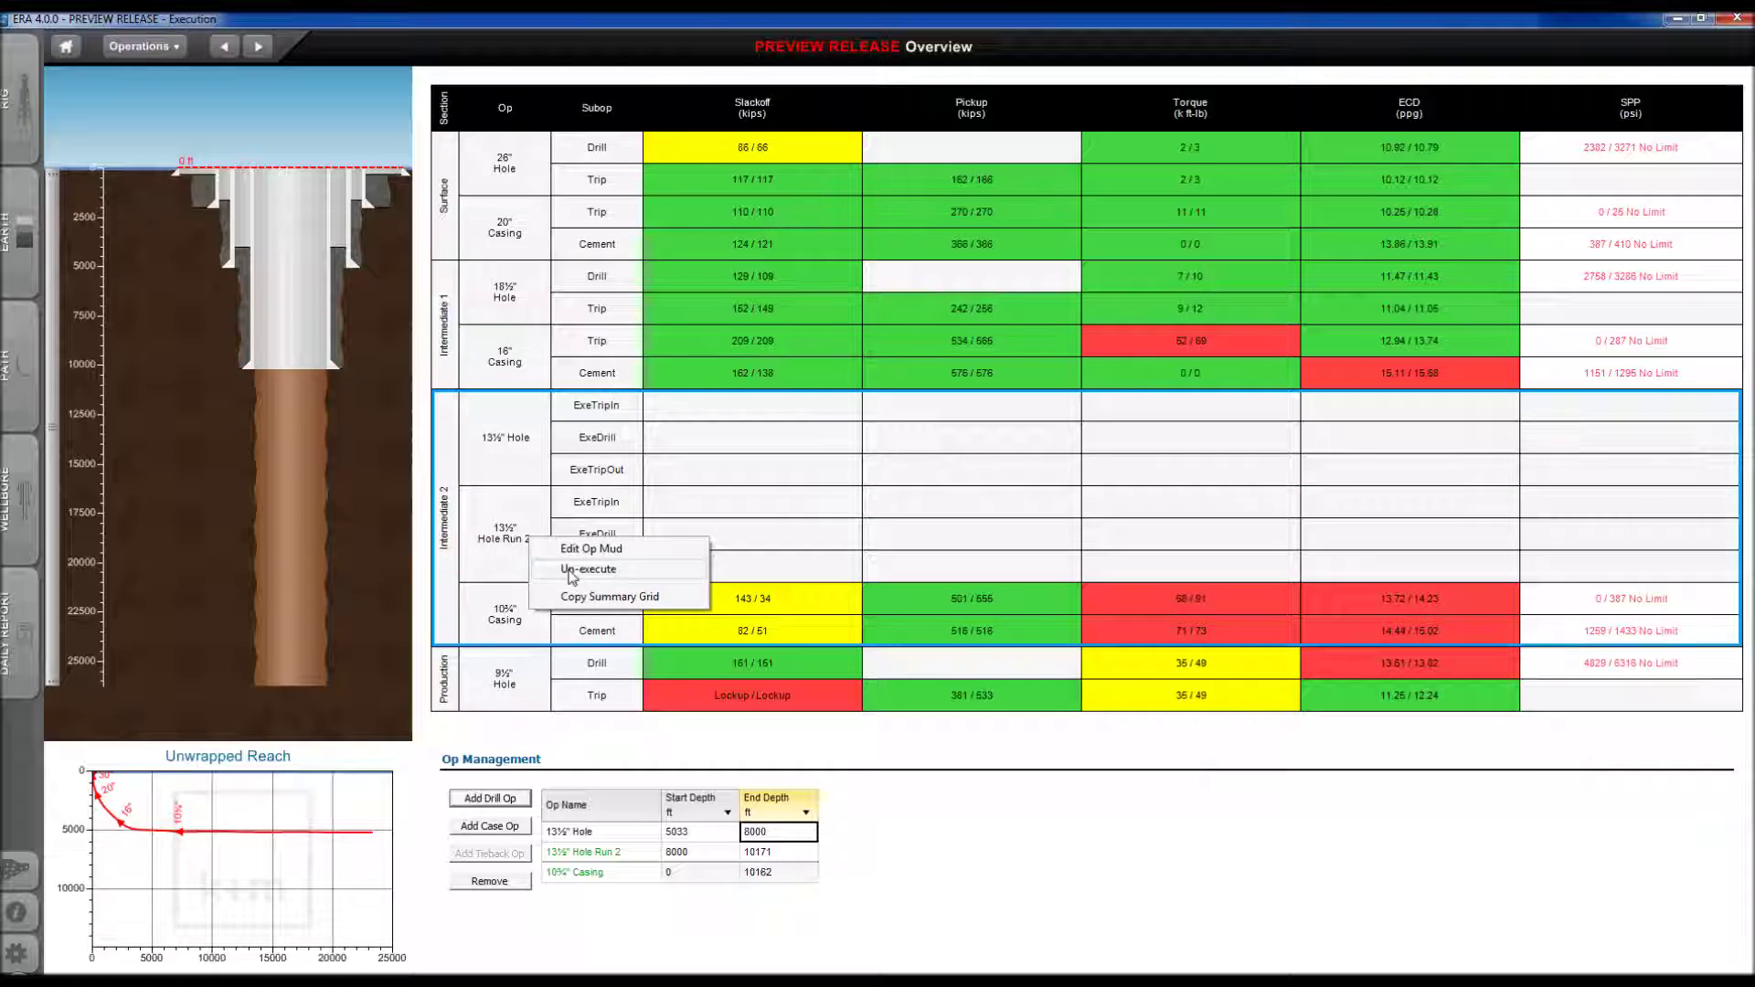
pyautogui.click(570, 570)
pyautogui.rightClick(533, 449)
pyautogui.click(569, 479)
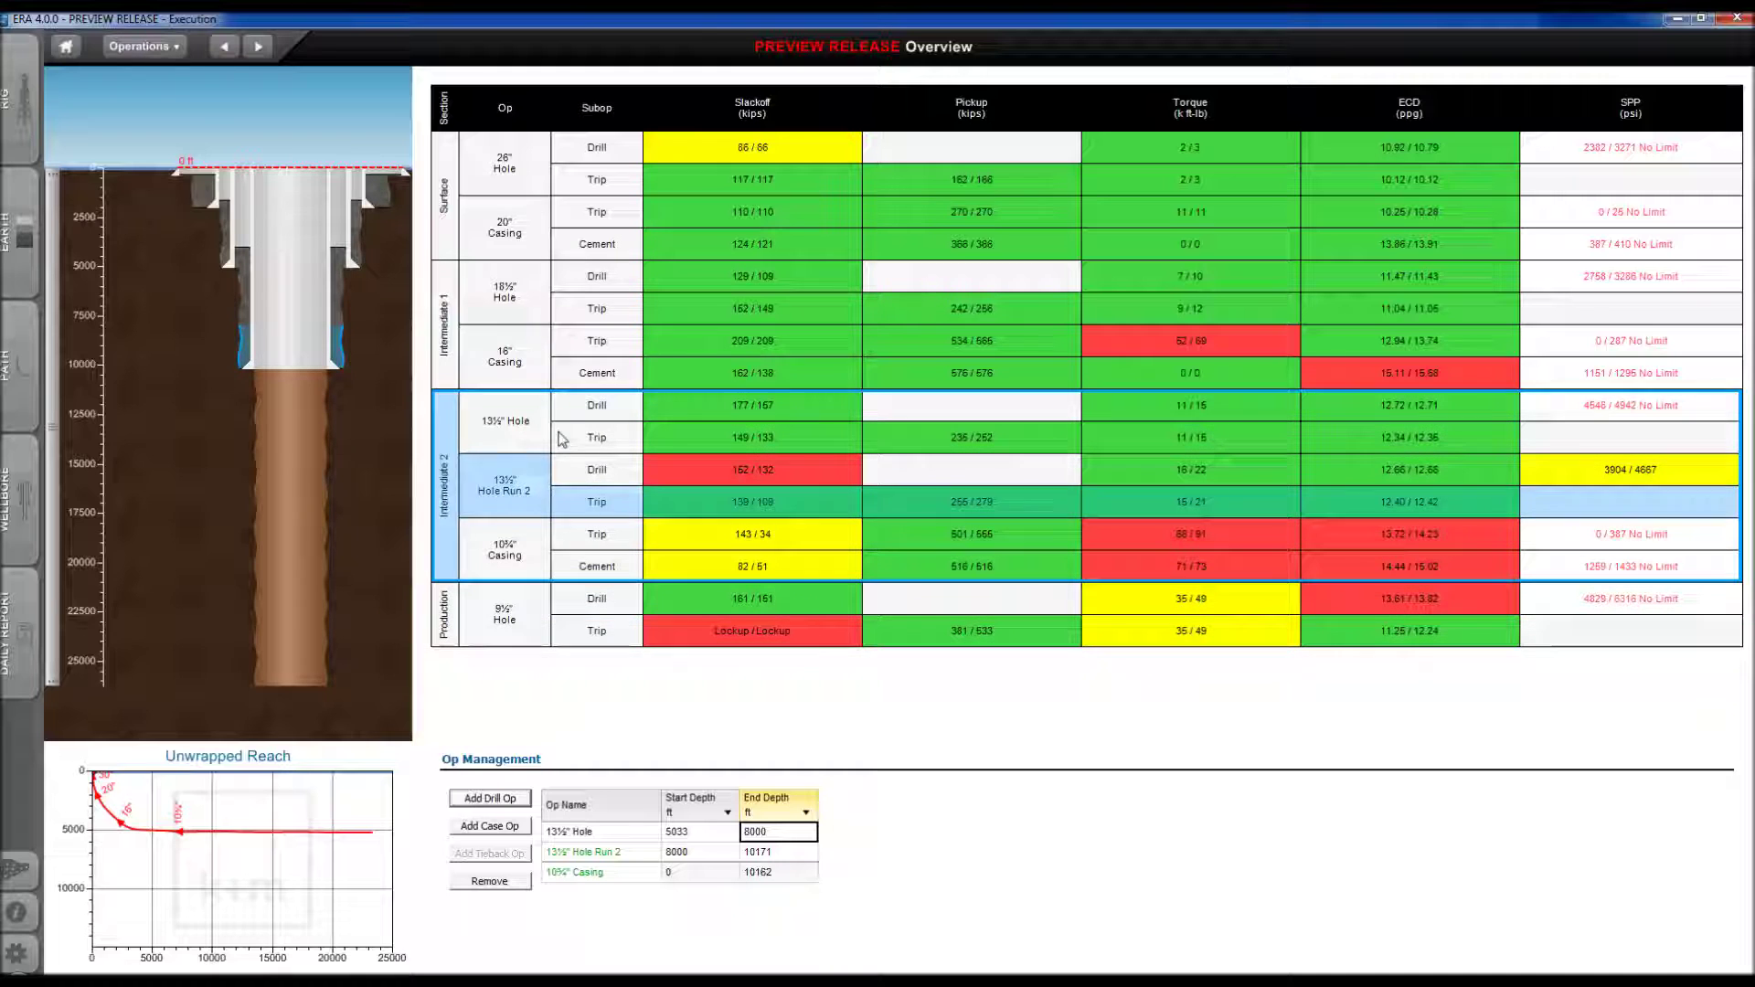
# Step: Execute the 9½" Hole operation in the Production section and open its ExeDrill data
pyautogui.rightClick(514, 629)
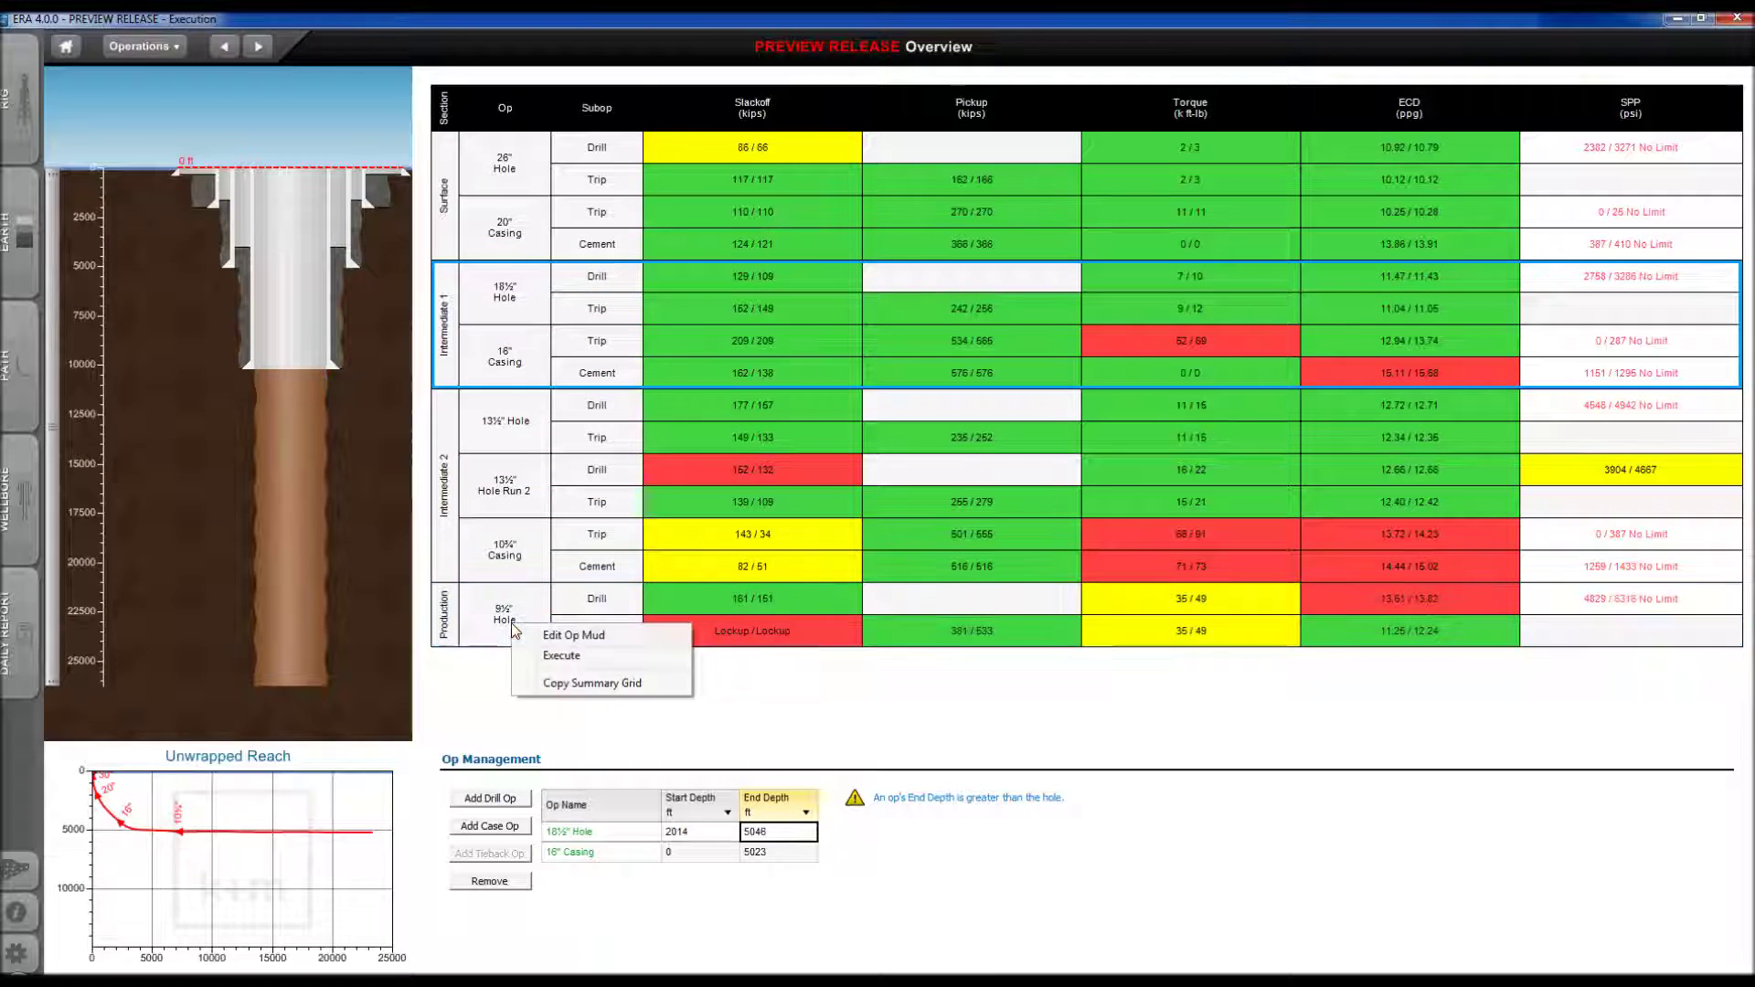
pyautogui.click(567, 658)
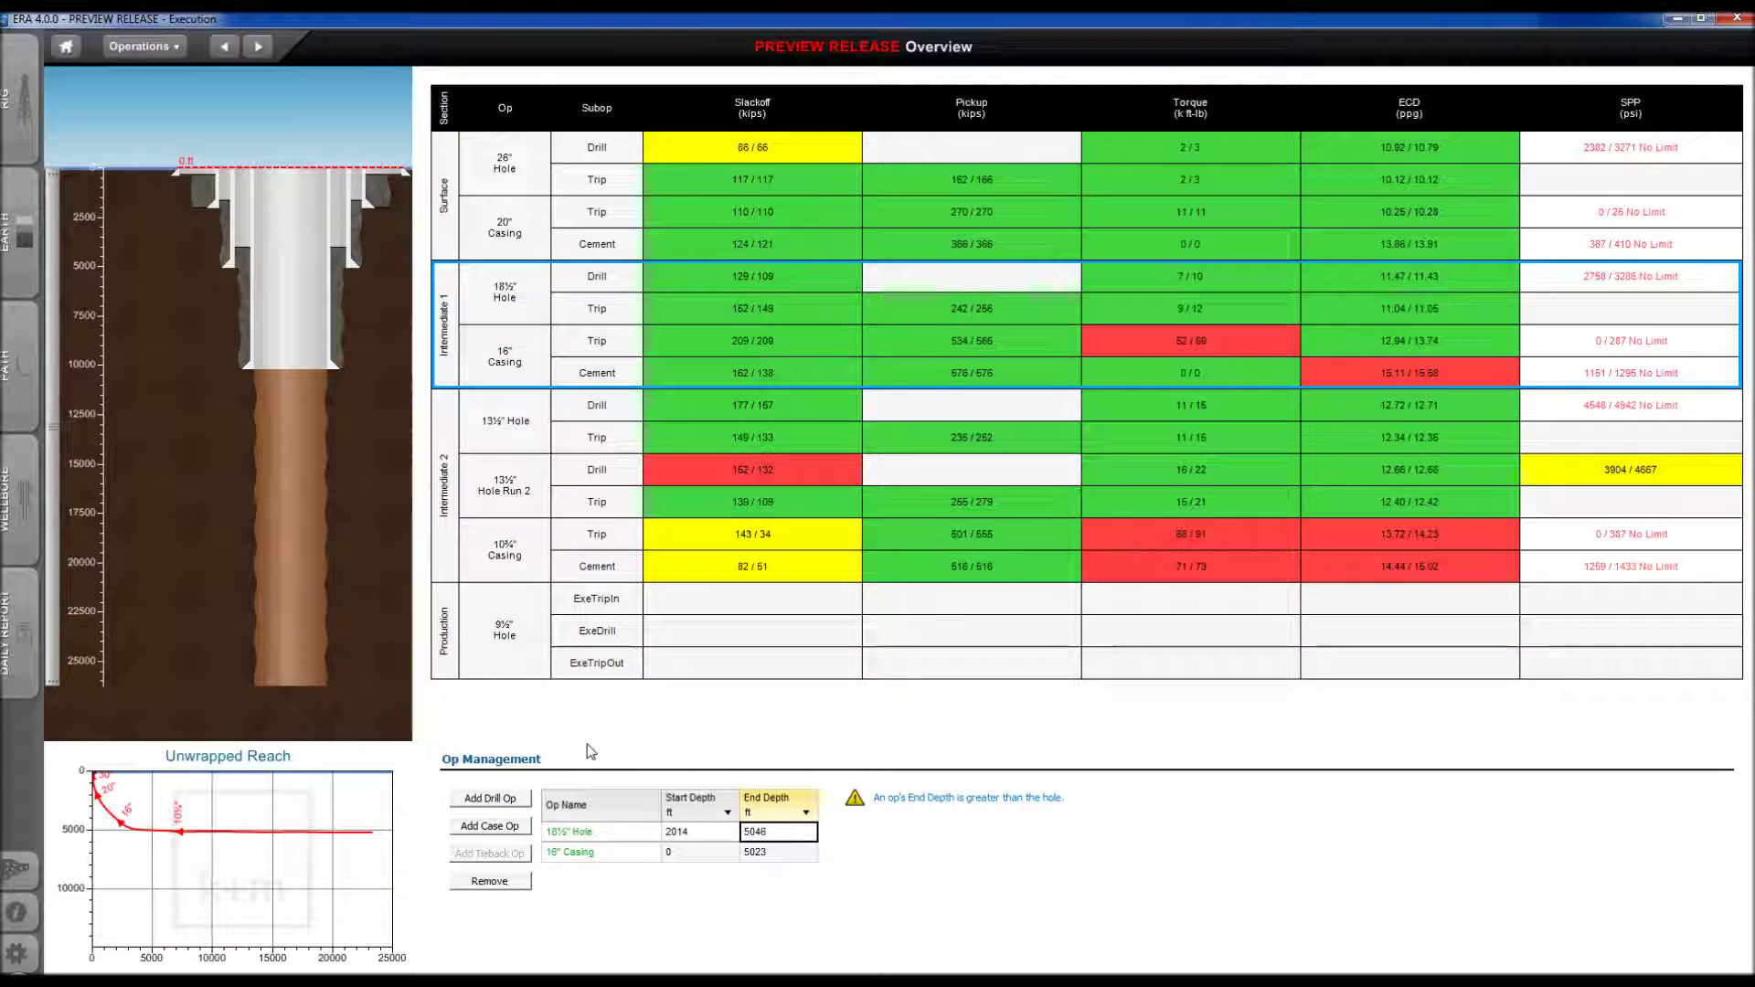
pyautogui.doubleClick(605, 635)
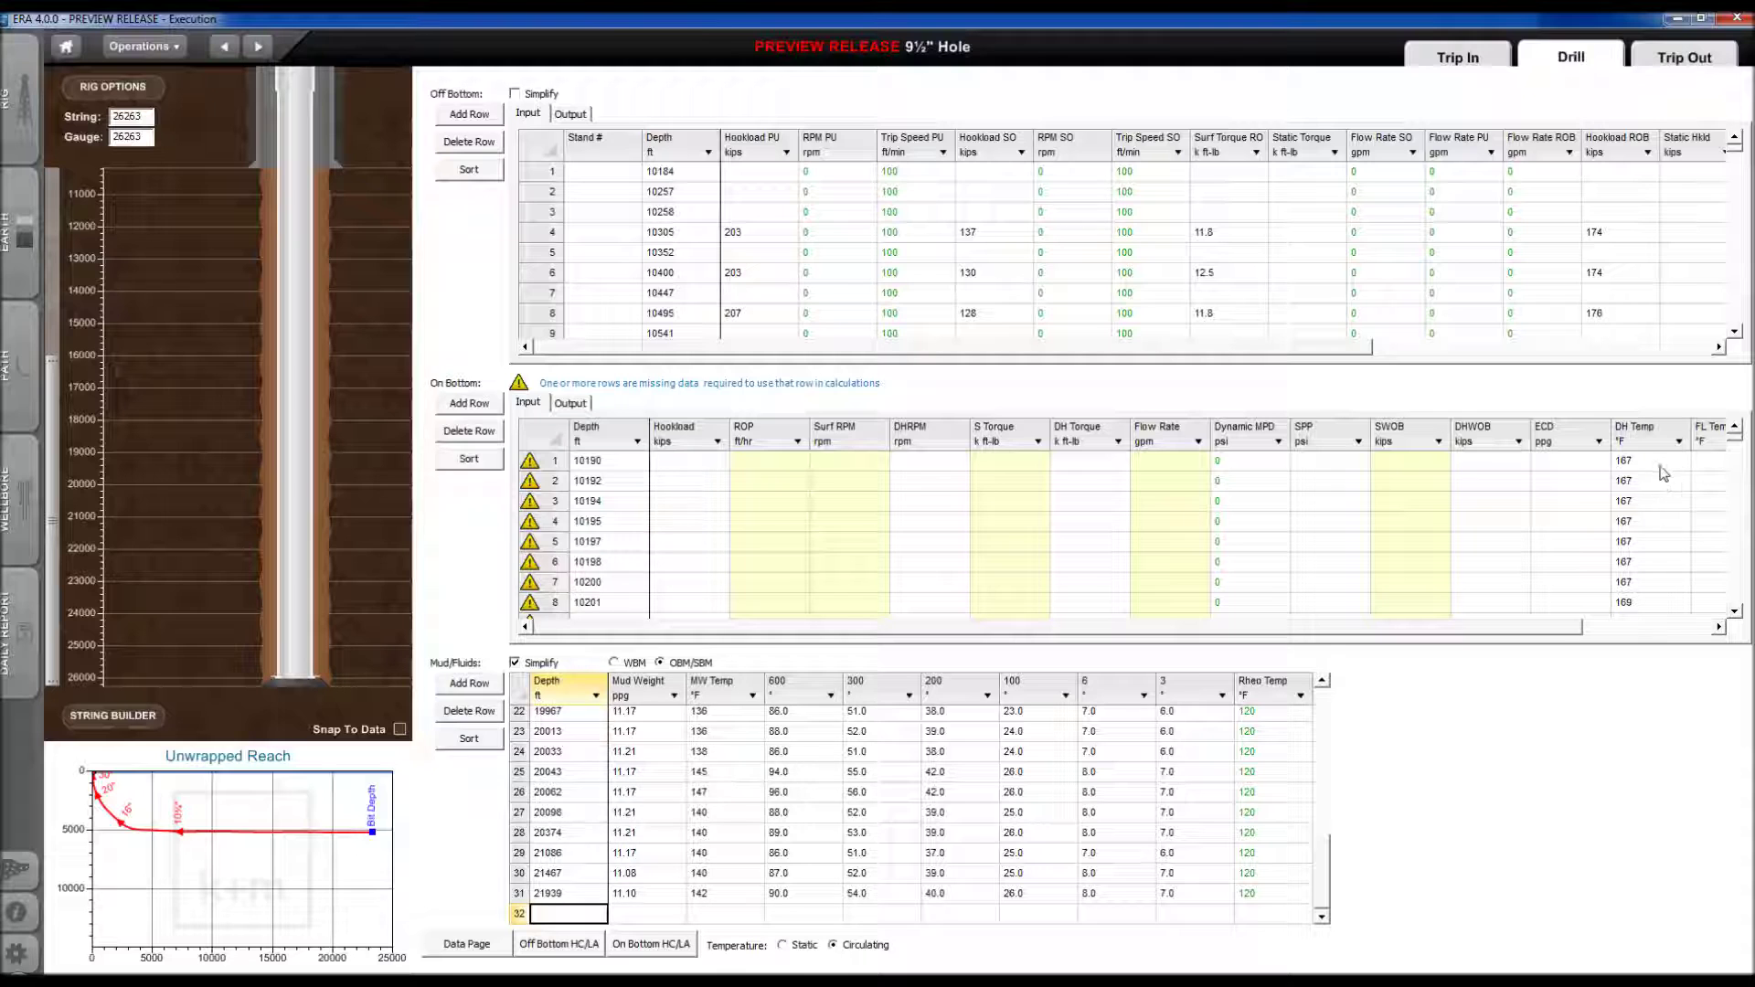
# Step: Examine the on-bottom rows and the complete set of mud/fluids columns, then restore the simplified mud/fluids view
pyautogui.scroll(-20, 1738, 443)
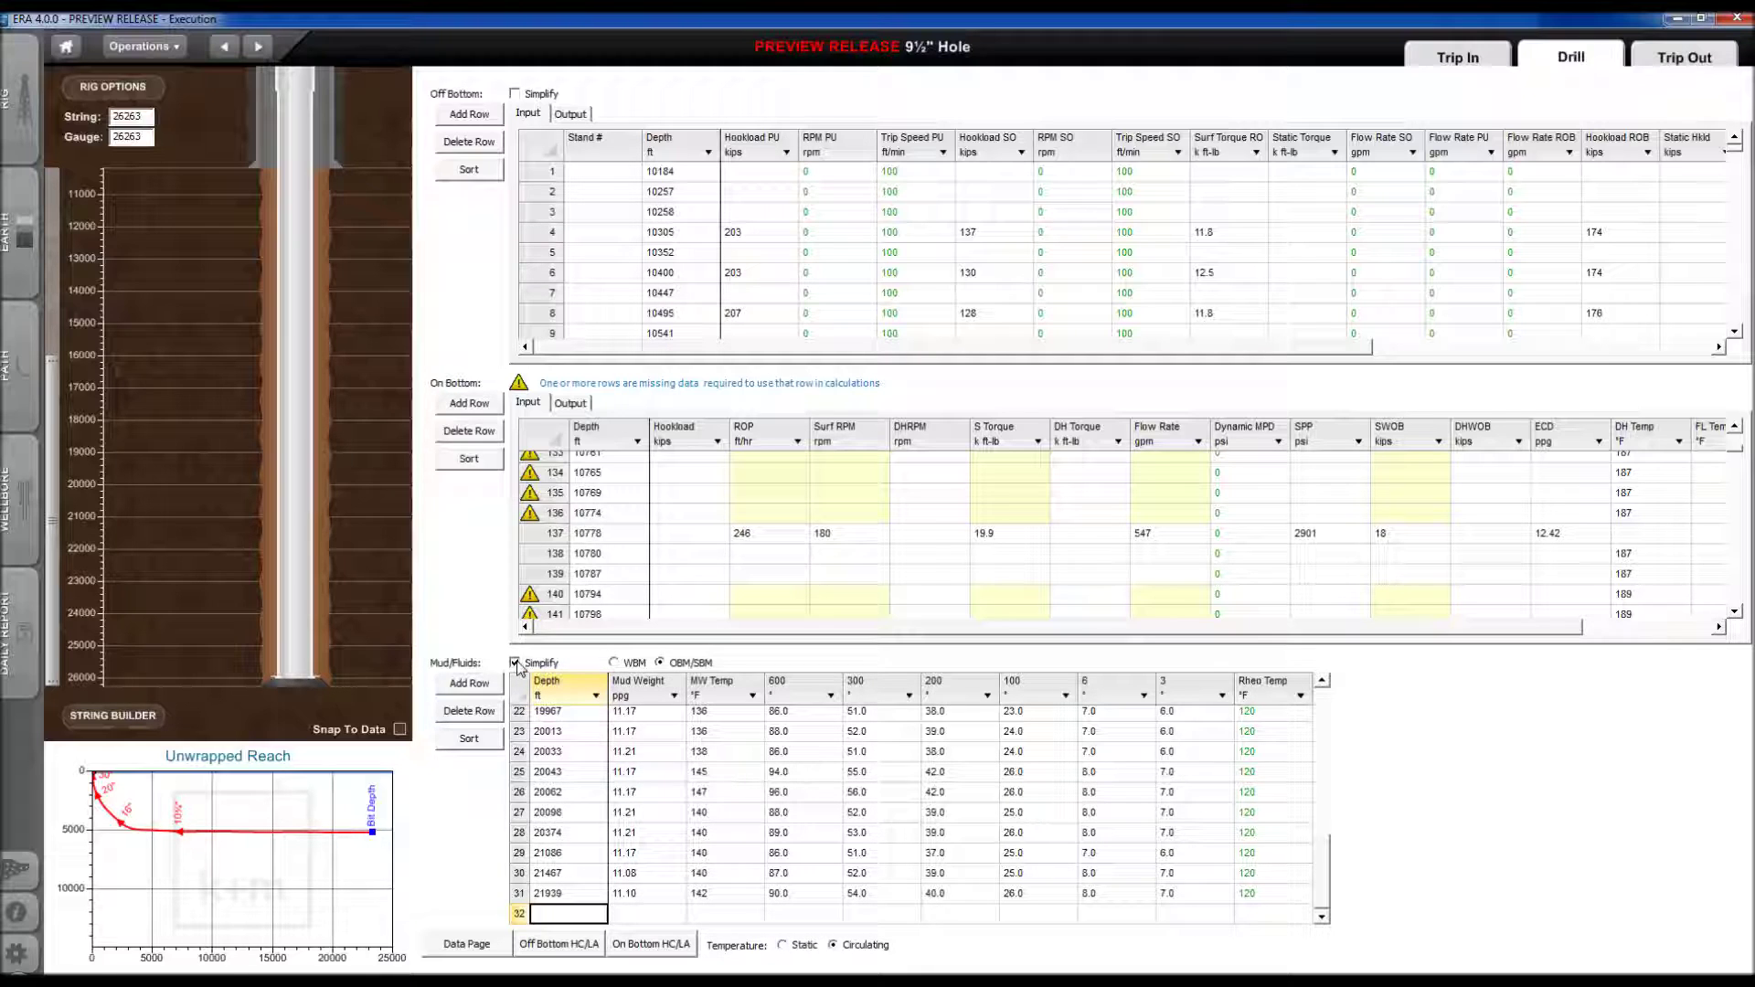
pyautogui.click(515, 664)
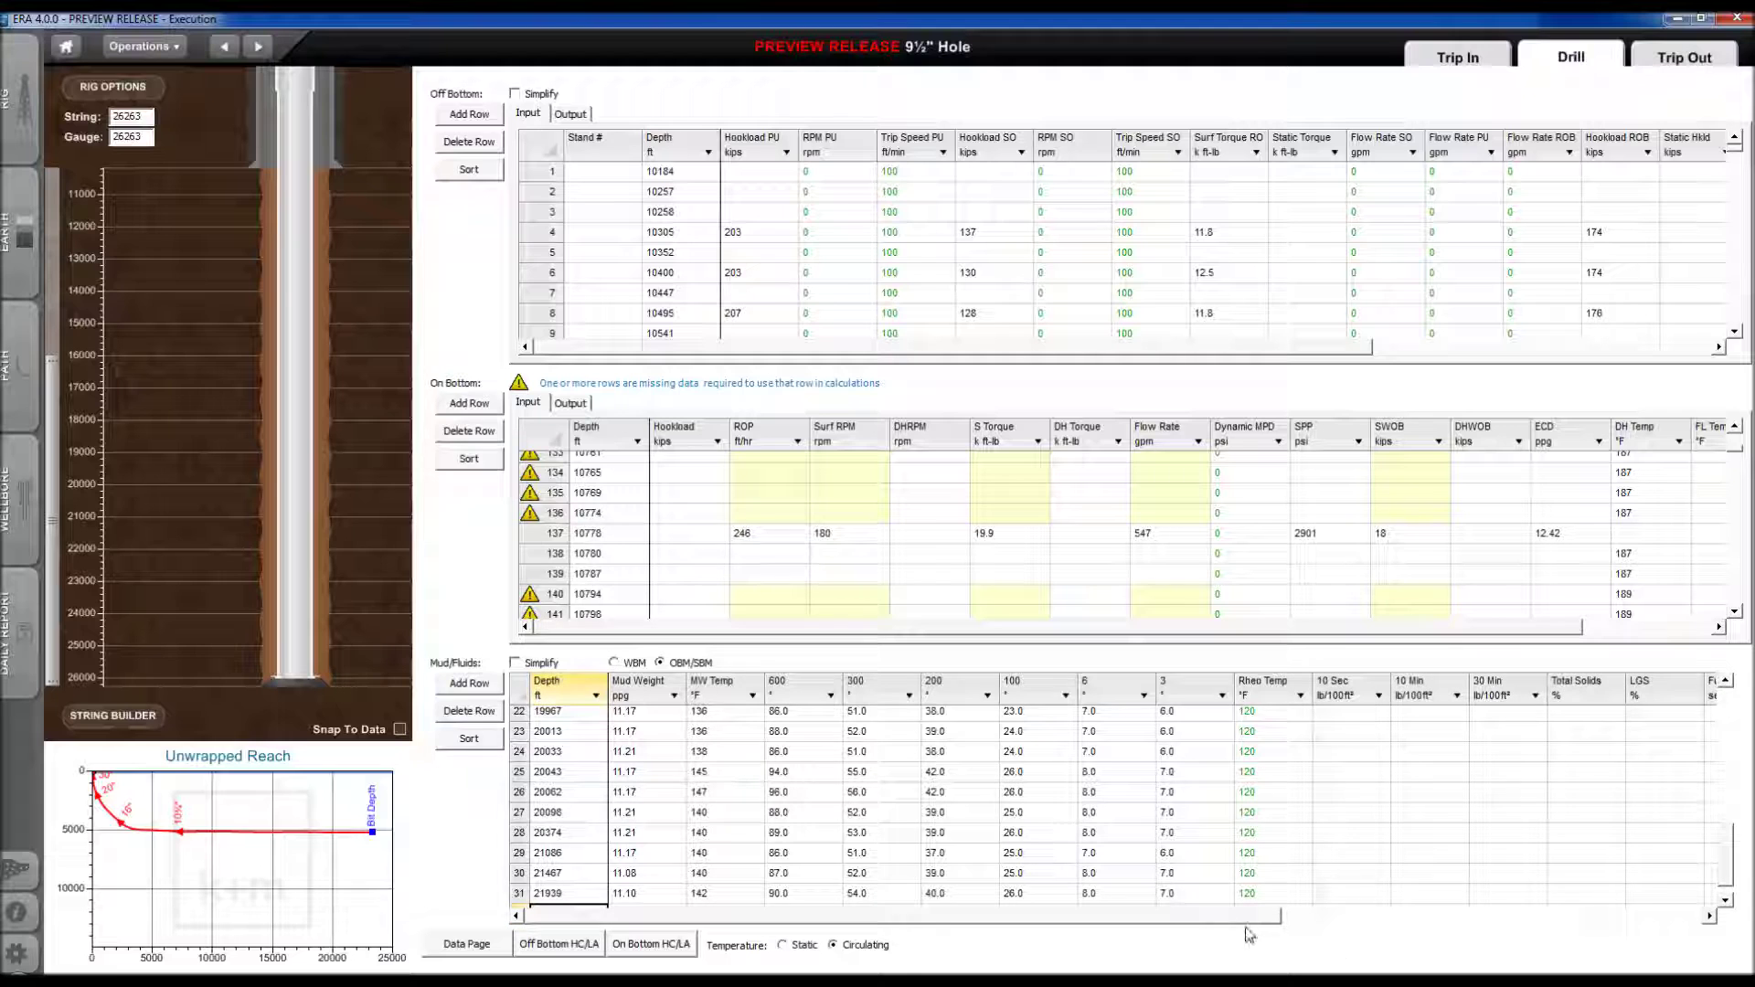
pyautogui.moveTo(1251, 919); pyautogui.dragTo(1705, 914)
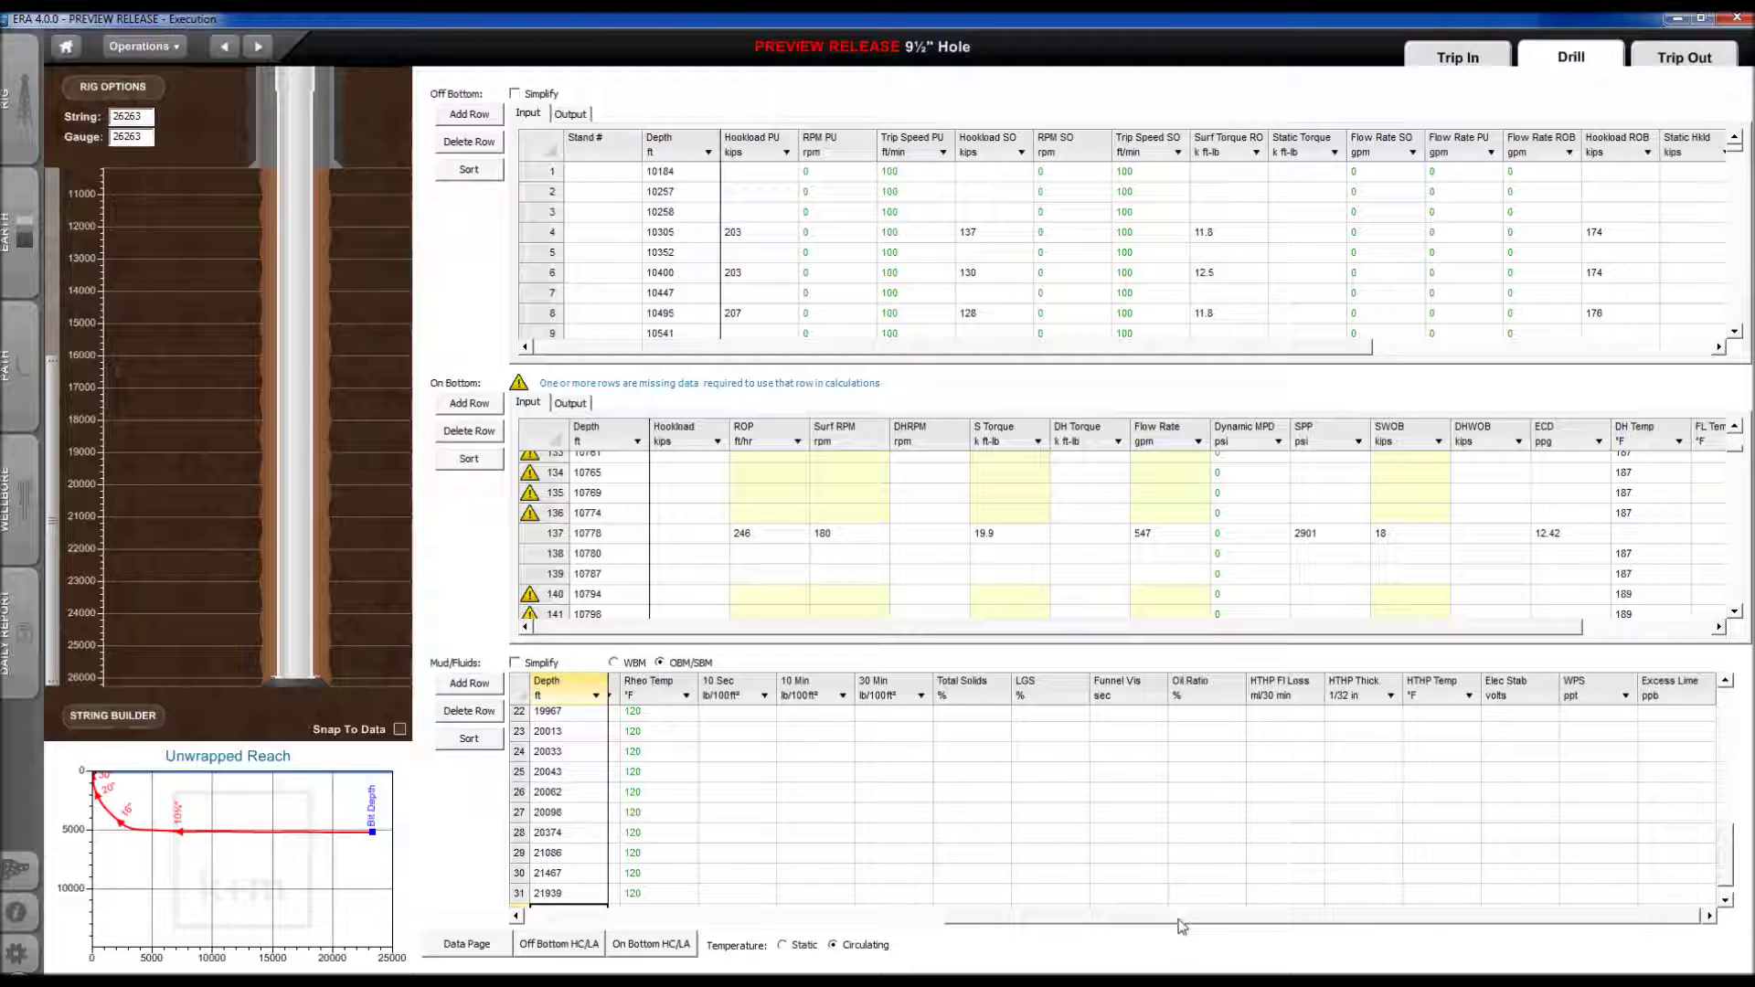
pyautogui.hscroll(-2, 1152, 919)
pyautogui.hscroll(-6, 1154, 921)
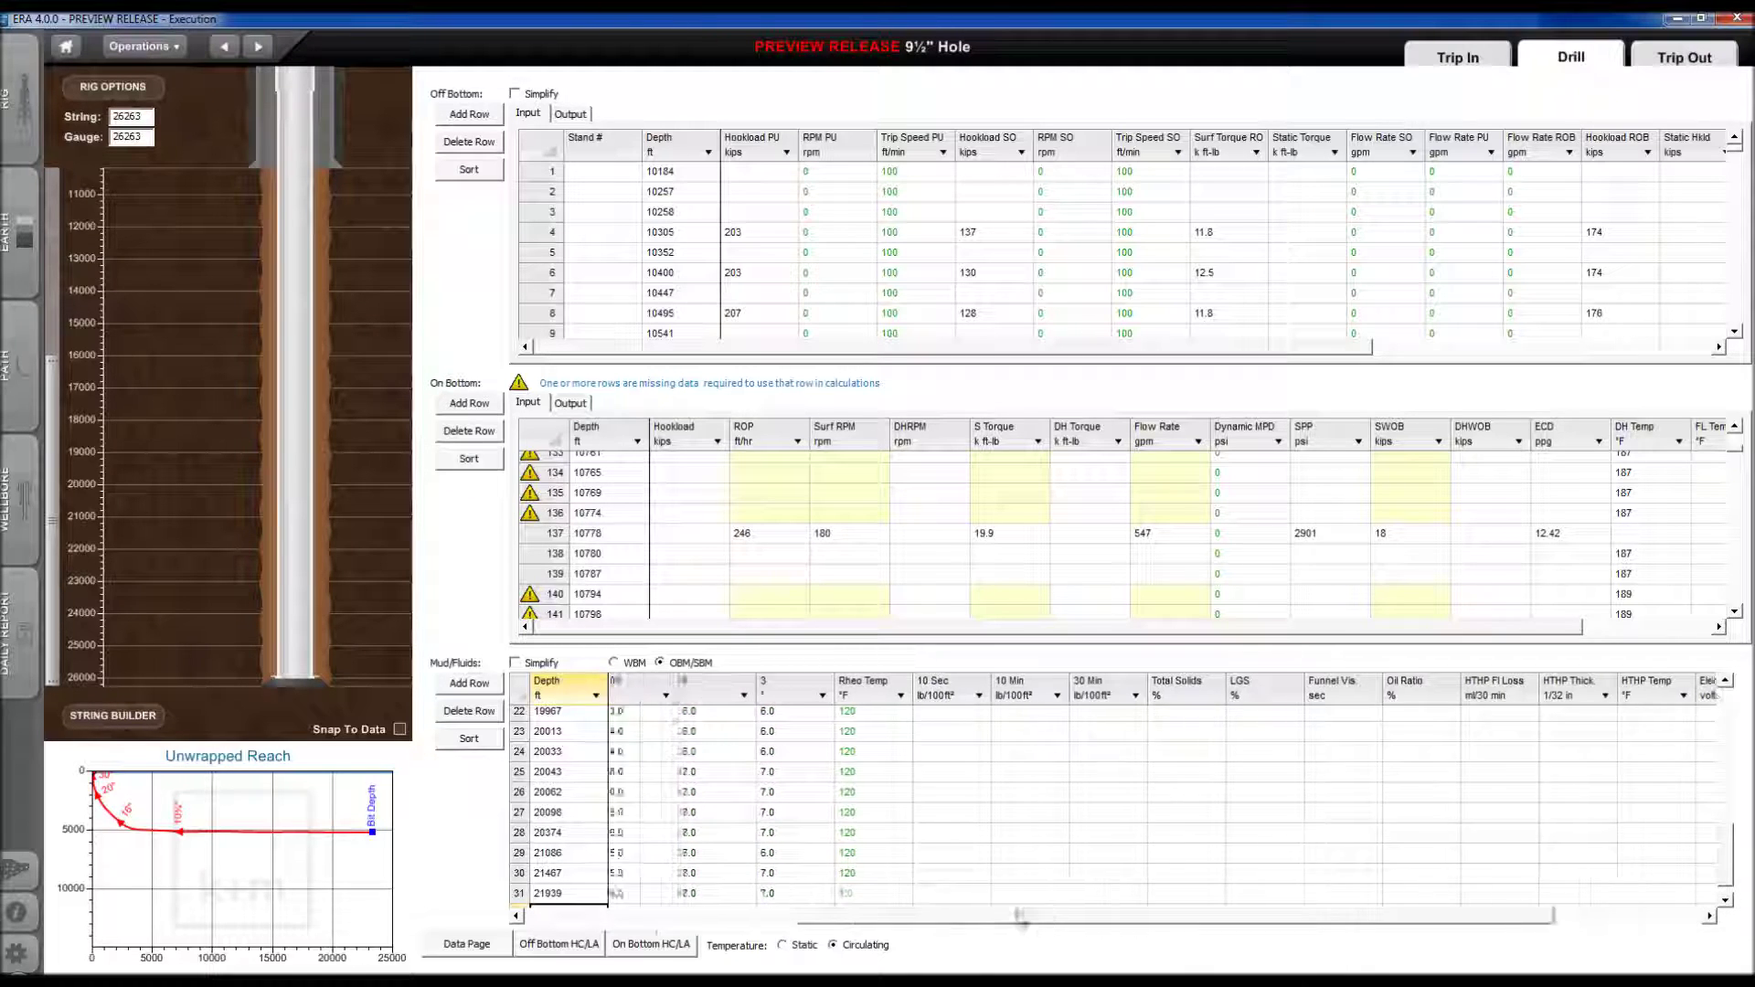
pyautogui.hscroll(-1, 809, 925)
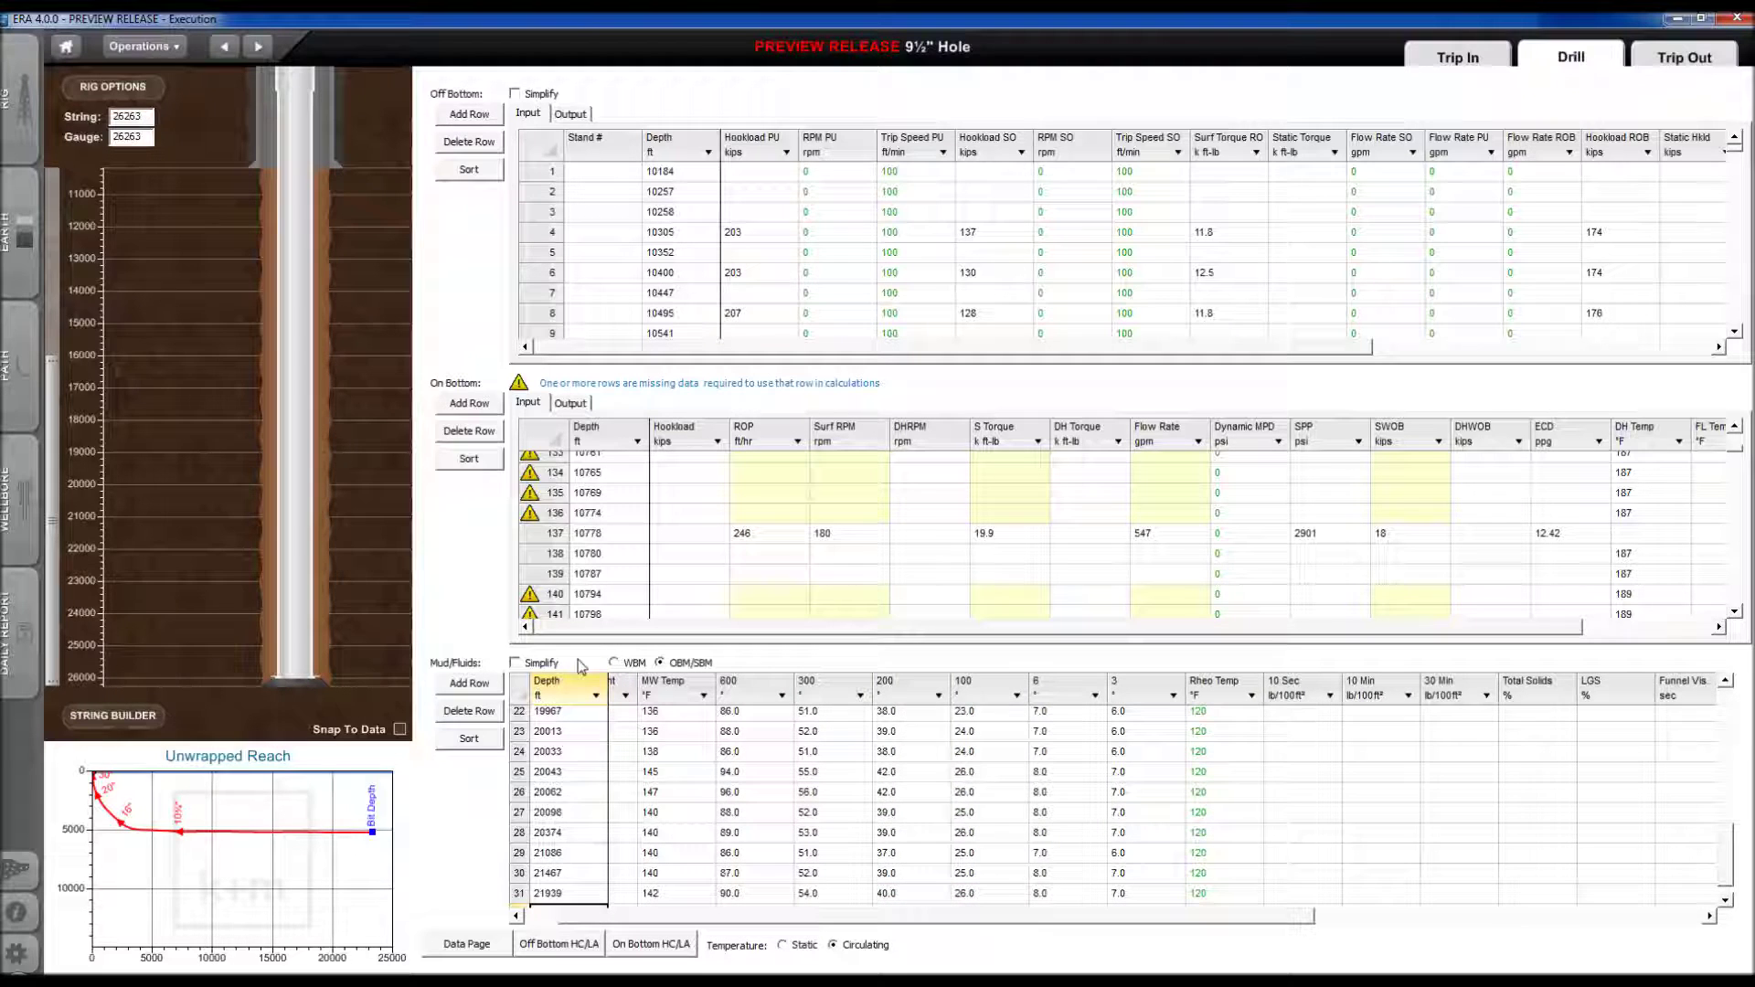
pyautogui.click(530, 668)
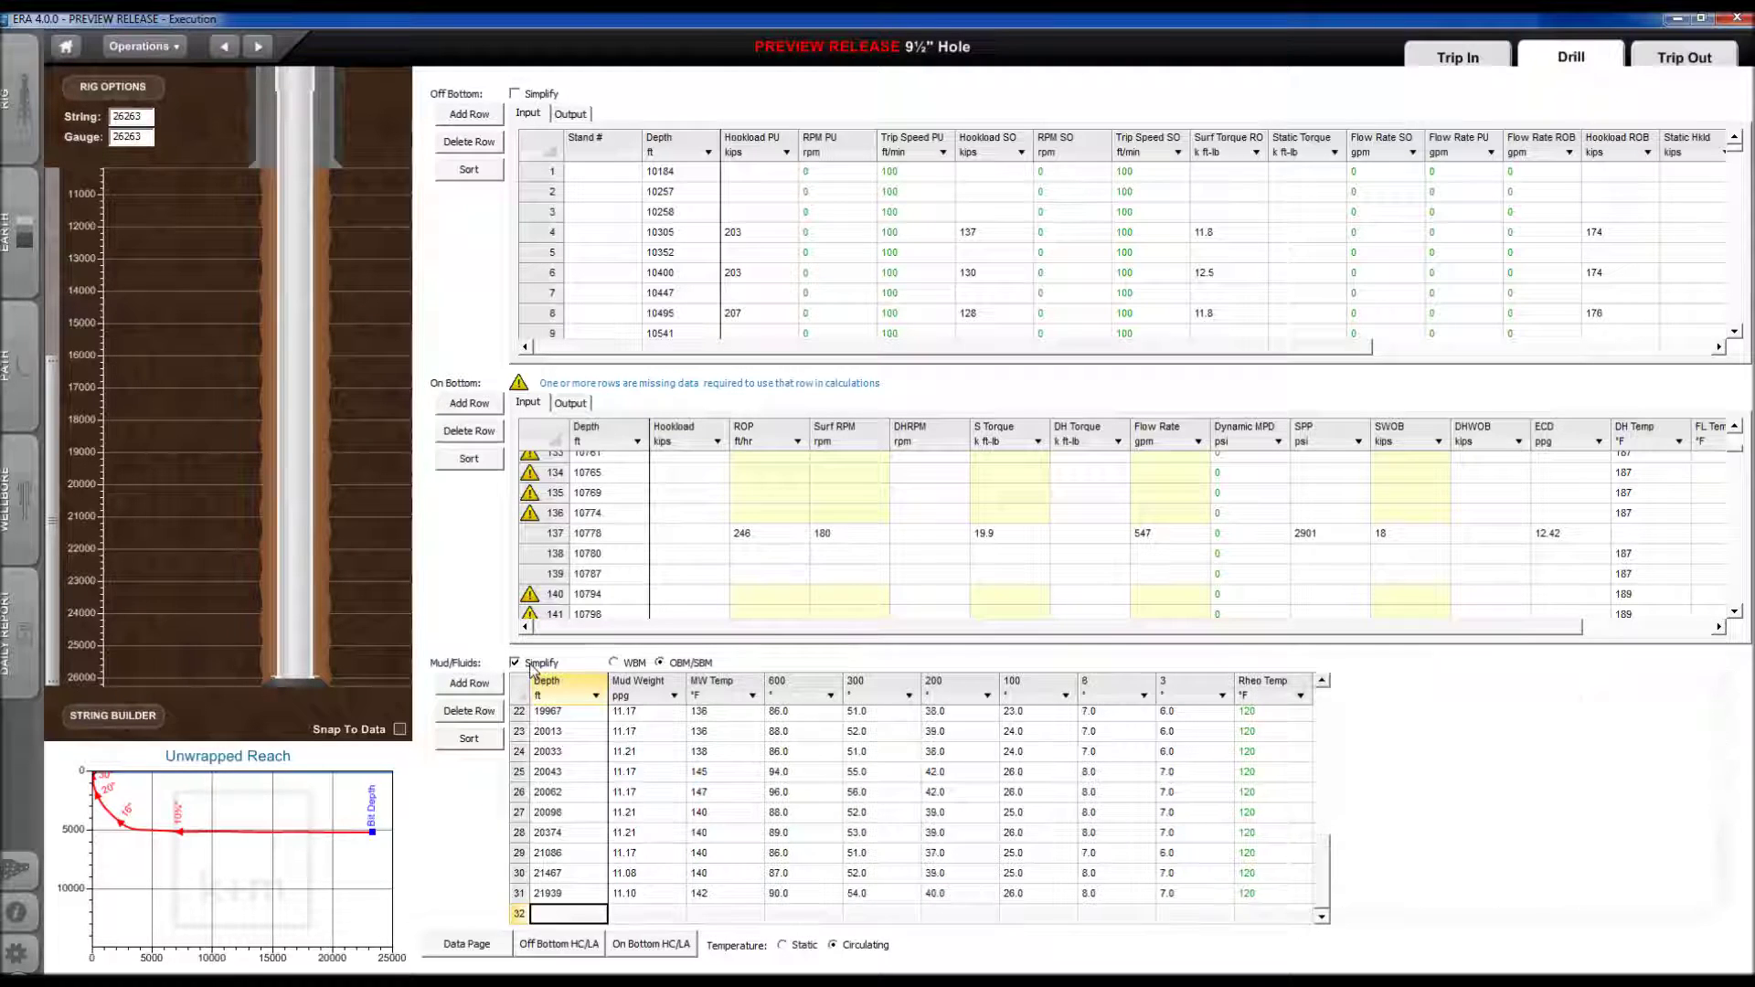
# Step: Show the Off Bottom HC/LA plots and examine the hookload, torque and friction factor curves
pyautogui.click(563, 949)
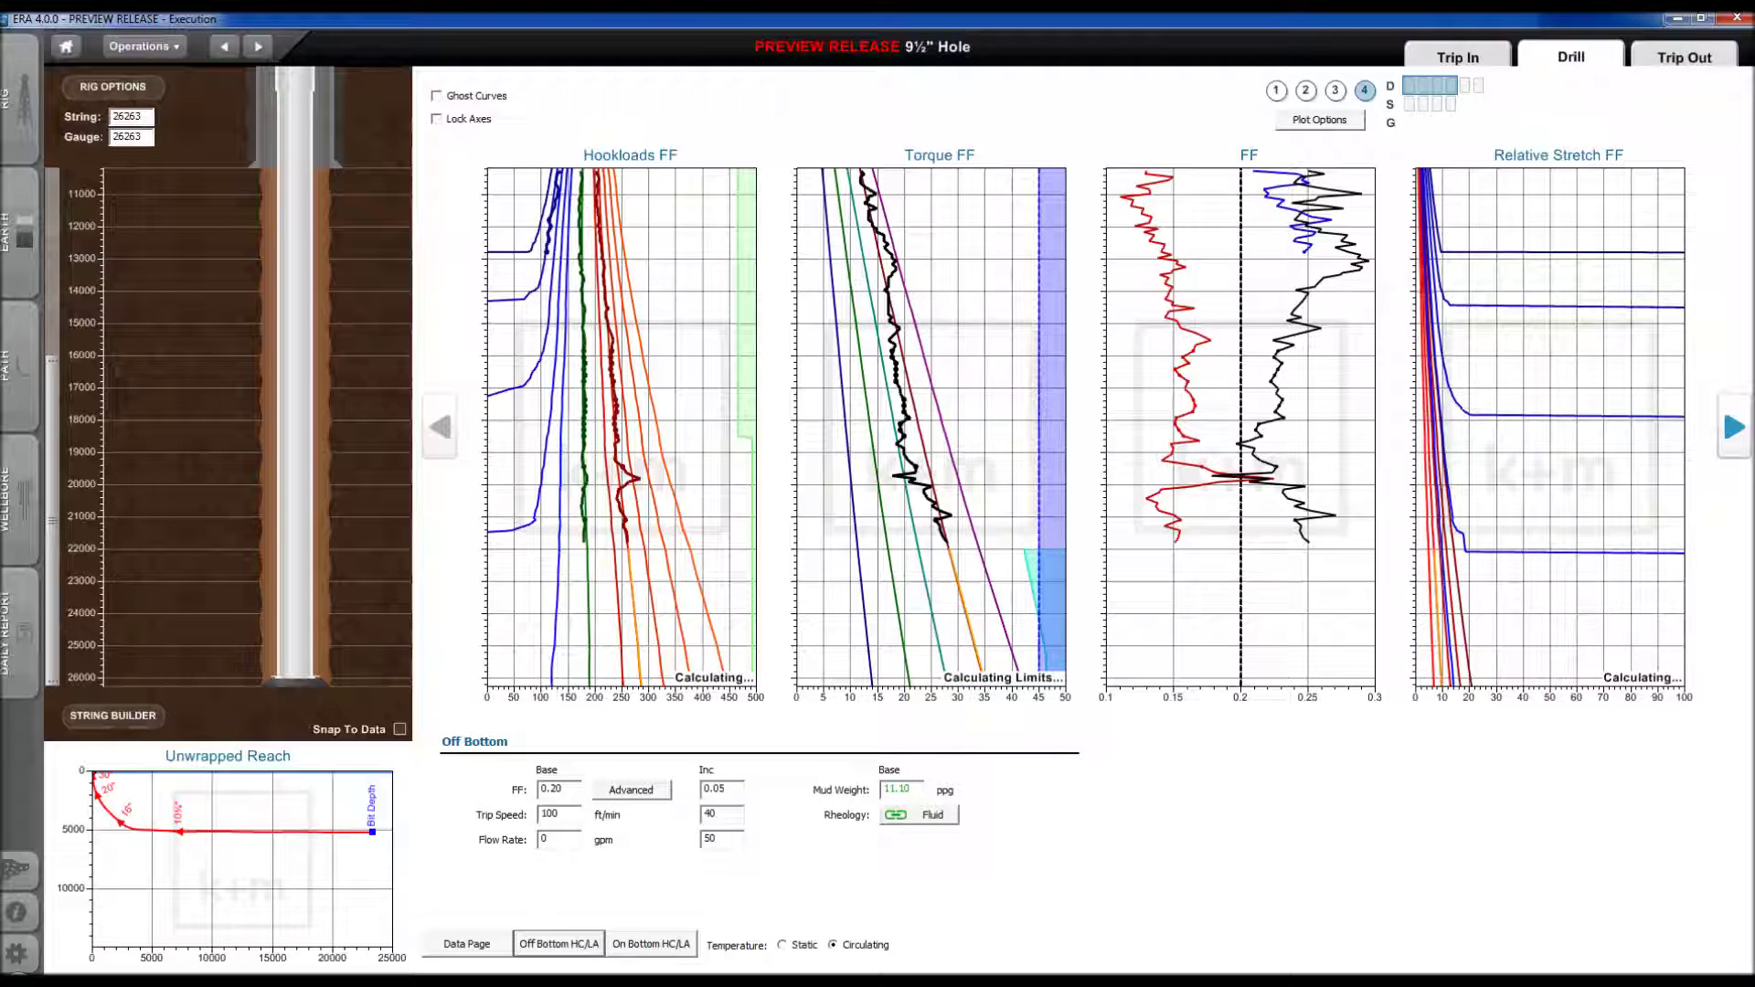
pyautogui.moveTo(702, 629)
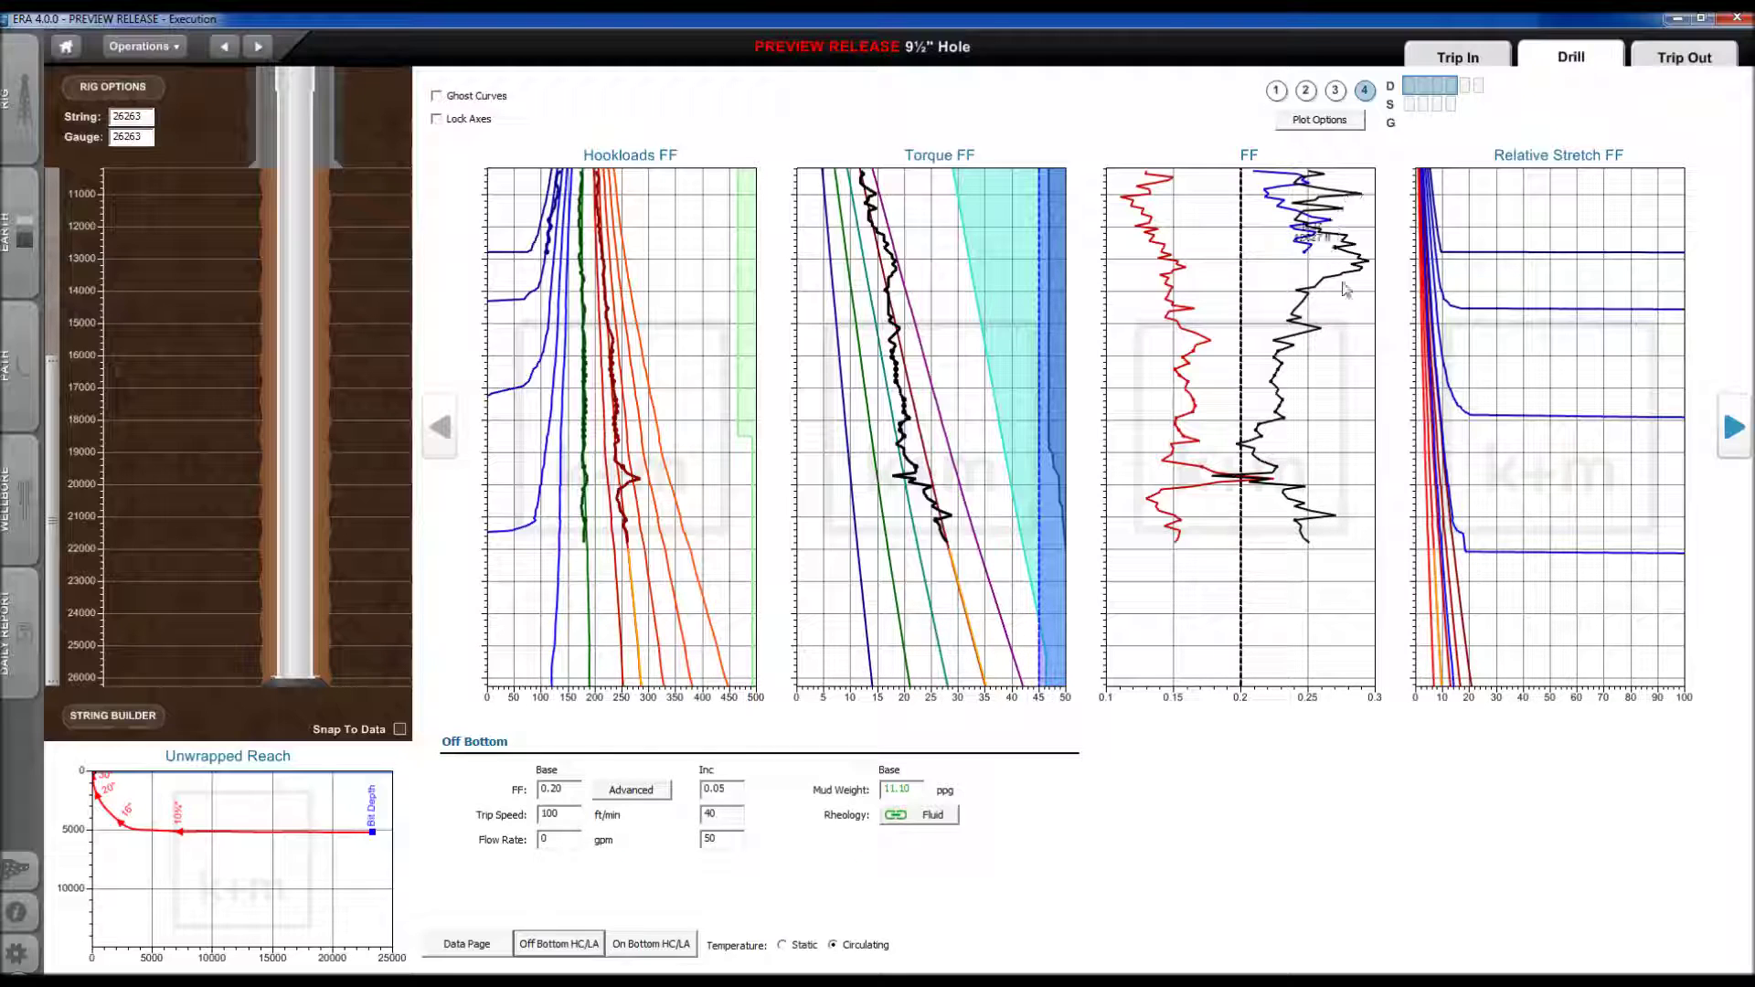
pyautogui.moveTo(1314, 249)
pyautogui.moveTo(960, 531)
# Step: Set the off-bottom base trip speed to 50 ft/min and the base flow rate to 650 gpm
pyautogui.doubleClick(578, 814)
pyautogui.write('50')
pyautogui.press('Return')
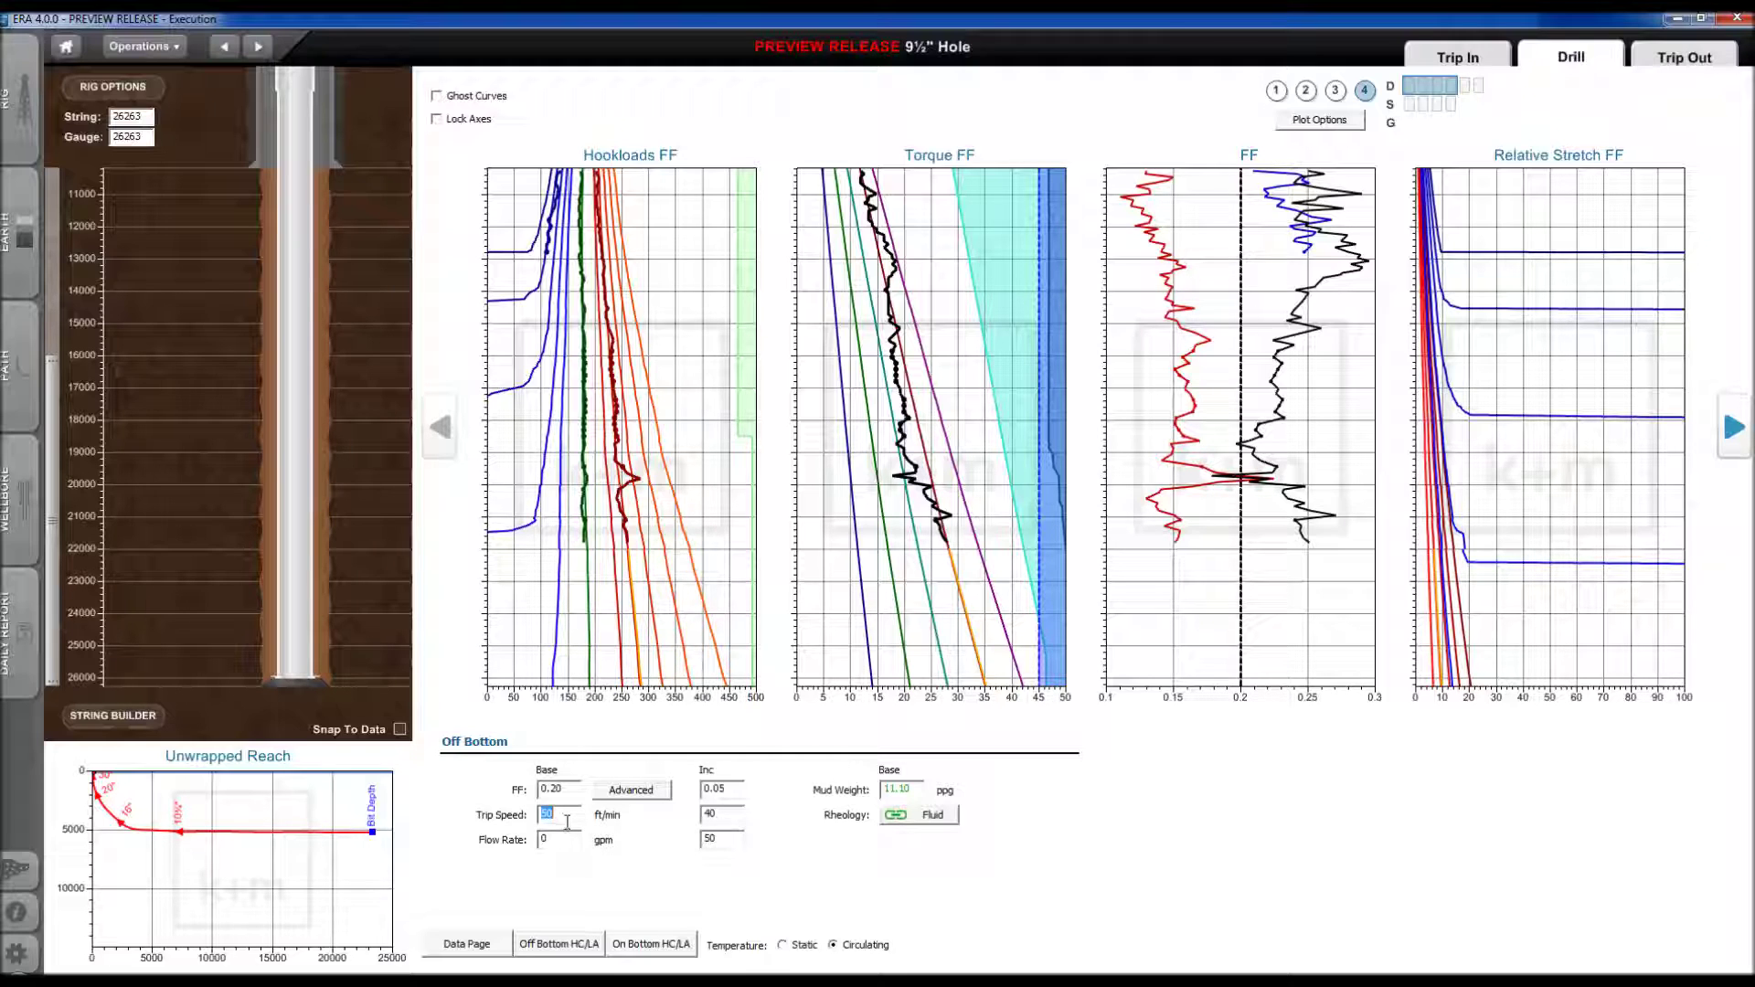
pyautogui.press('Tab')
pyautogui.write('650')
pyautogui.press('Return')
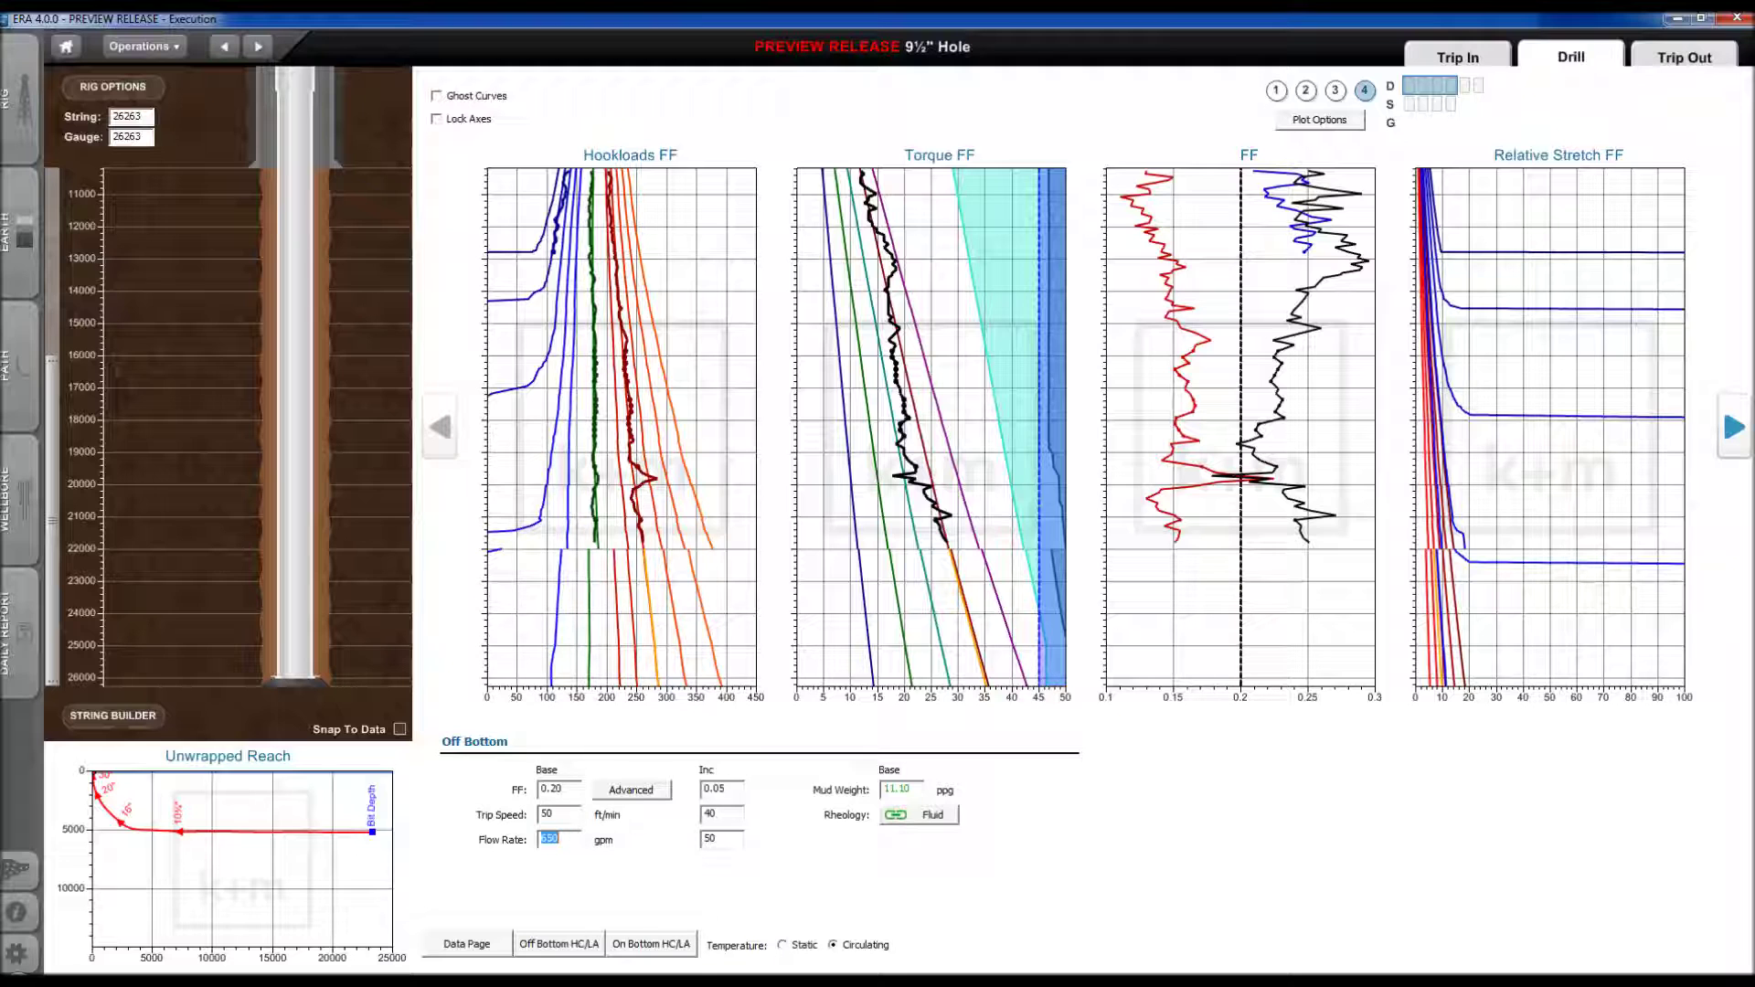
# Step: Restore the off-bottom base flow rate to 0 gpm and the base trip speed to 100 ft/min
pyautogui.write('0')
pyautogui.hotkey('shift', 'Tab')
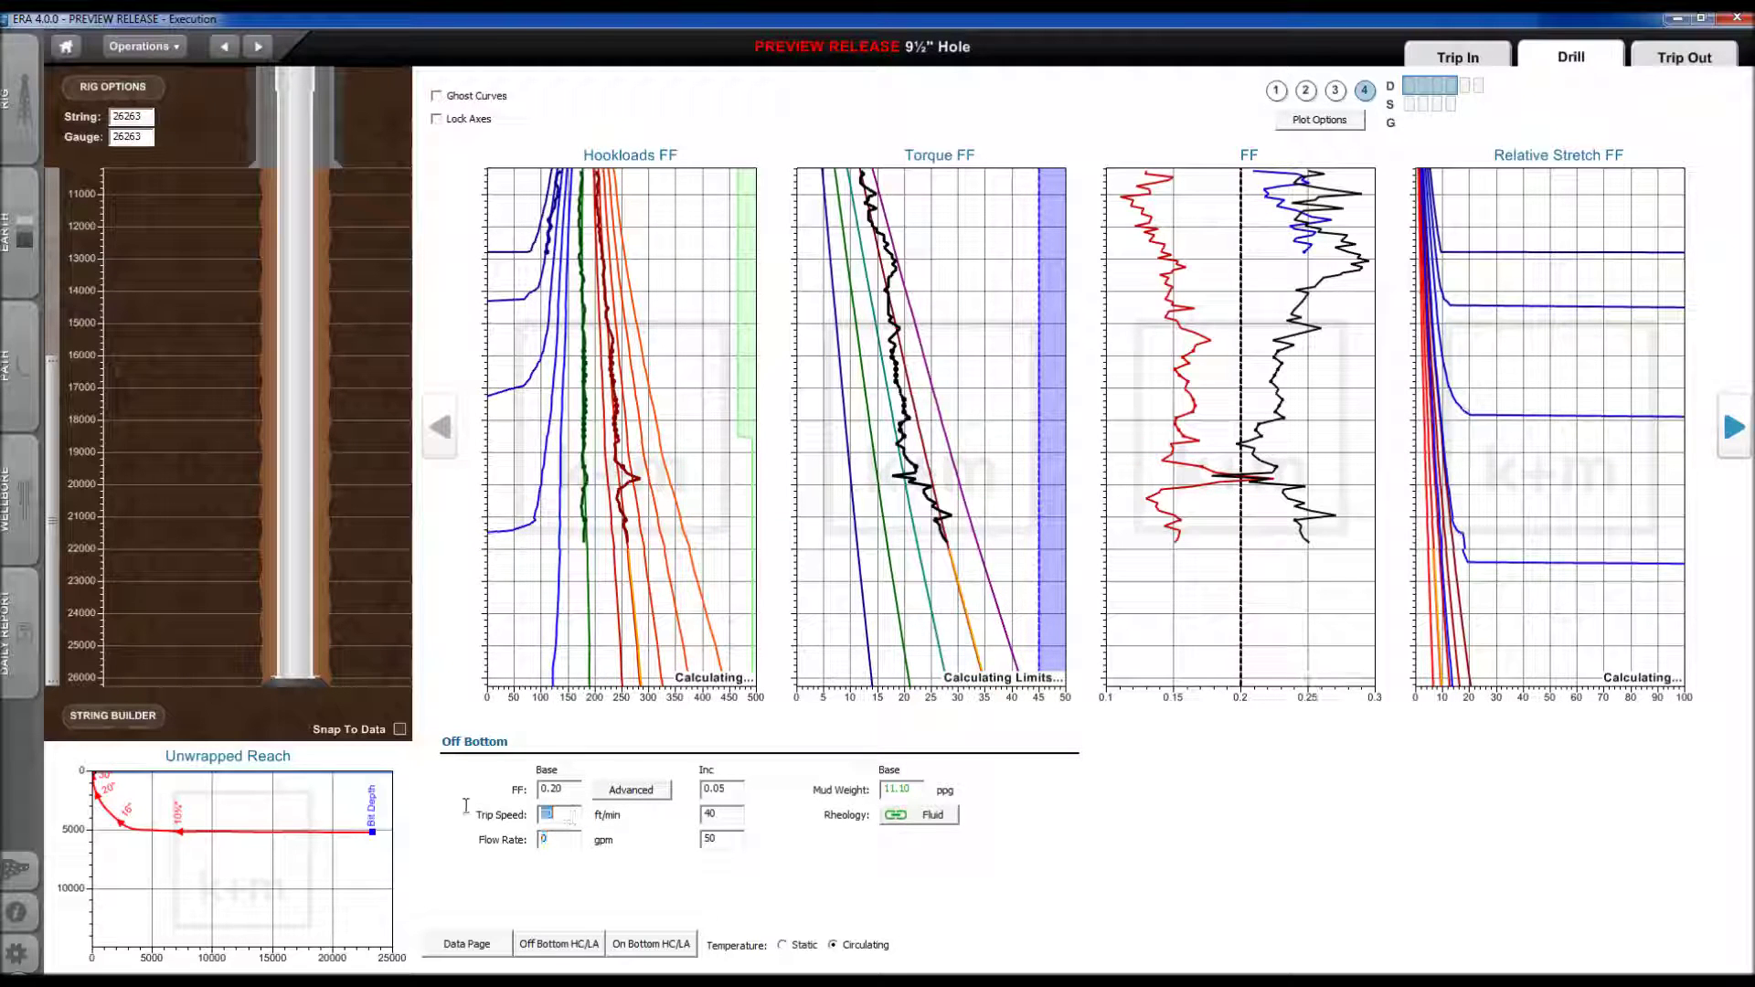
pyautogui.write('100')
pyautogui.press('Return')
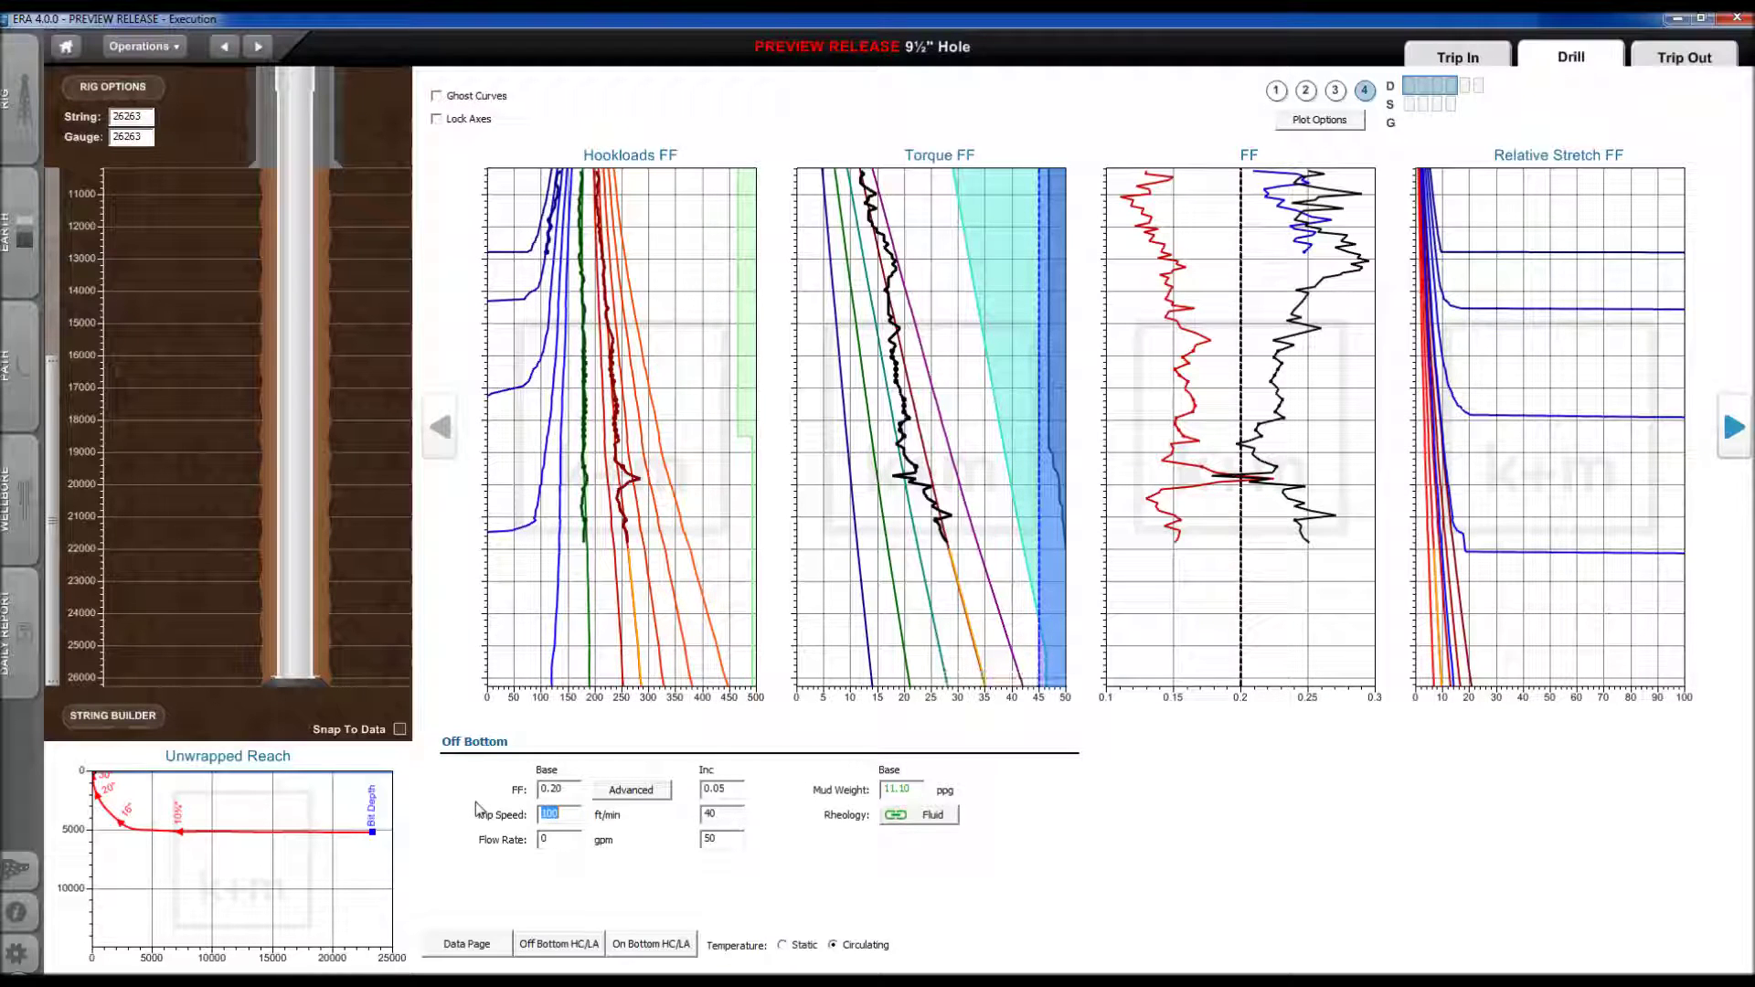
# Step: Show the On Bottom HC/LA plots and set the base flow rate to 650 gpm
pyautogui.click(652, 945)
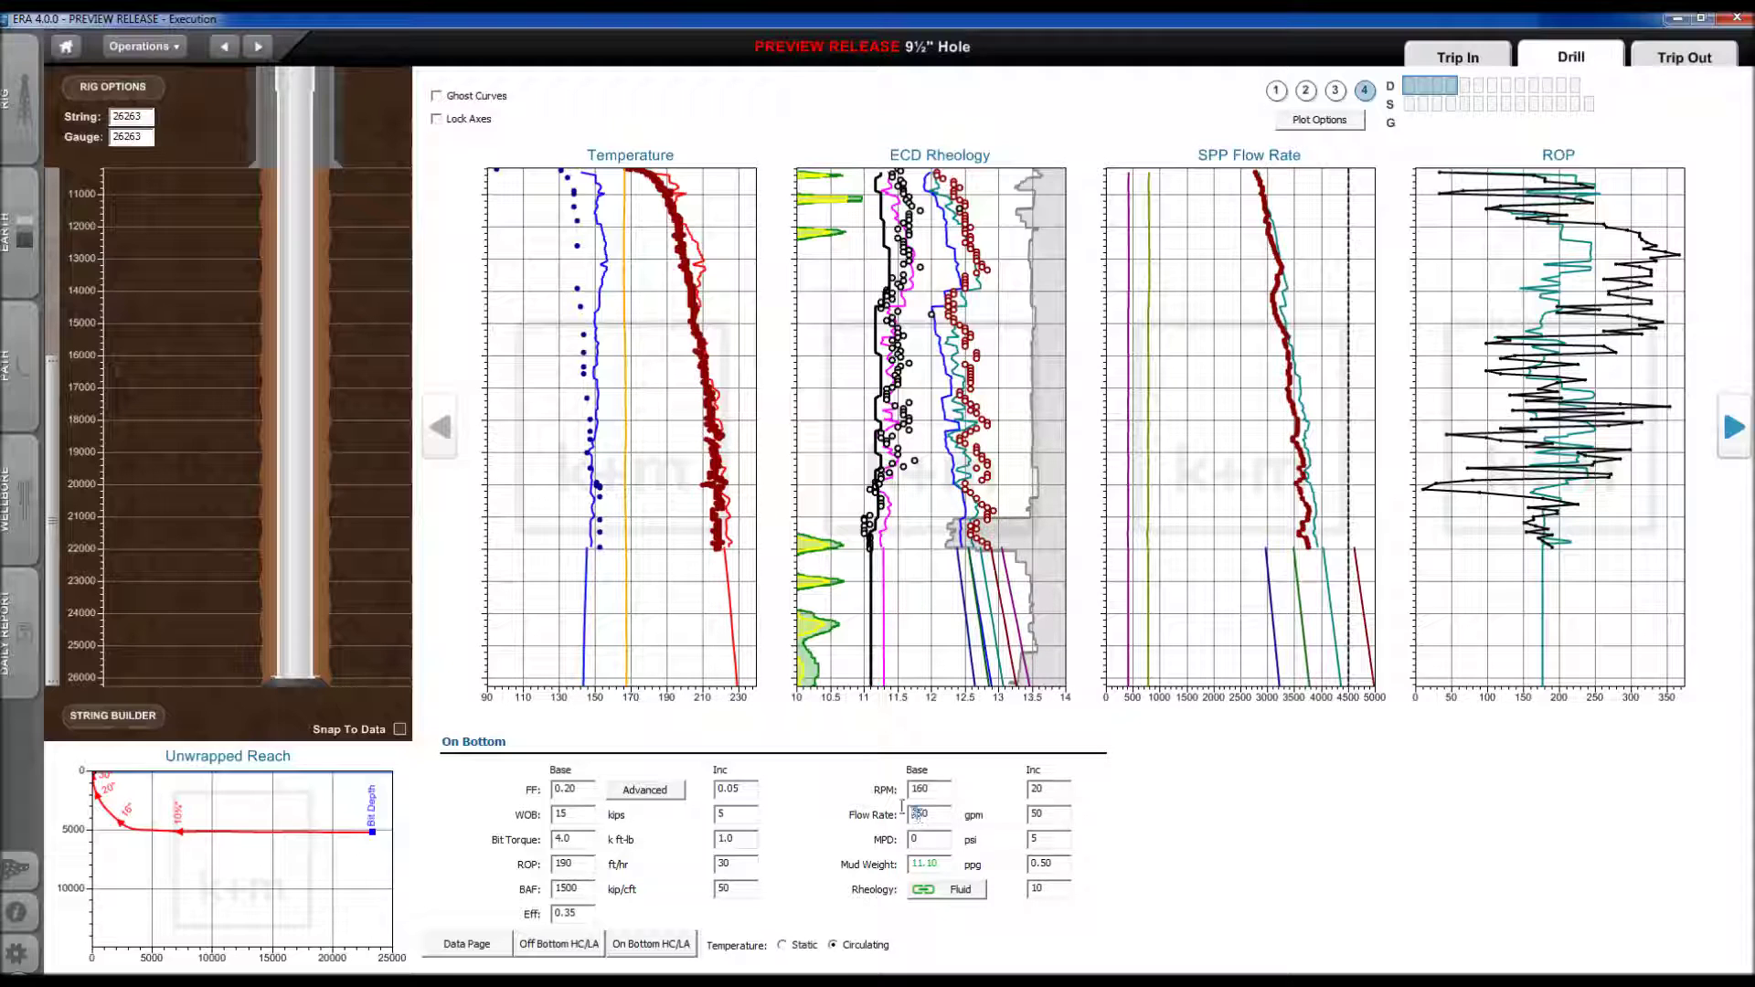
pyautogui.moveTo(917, 815); pyautogui.dragTo(903, 790)
pyautogui.write('6')
pyautogui.press('Return')
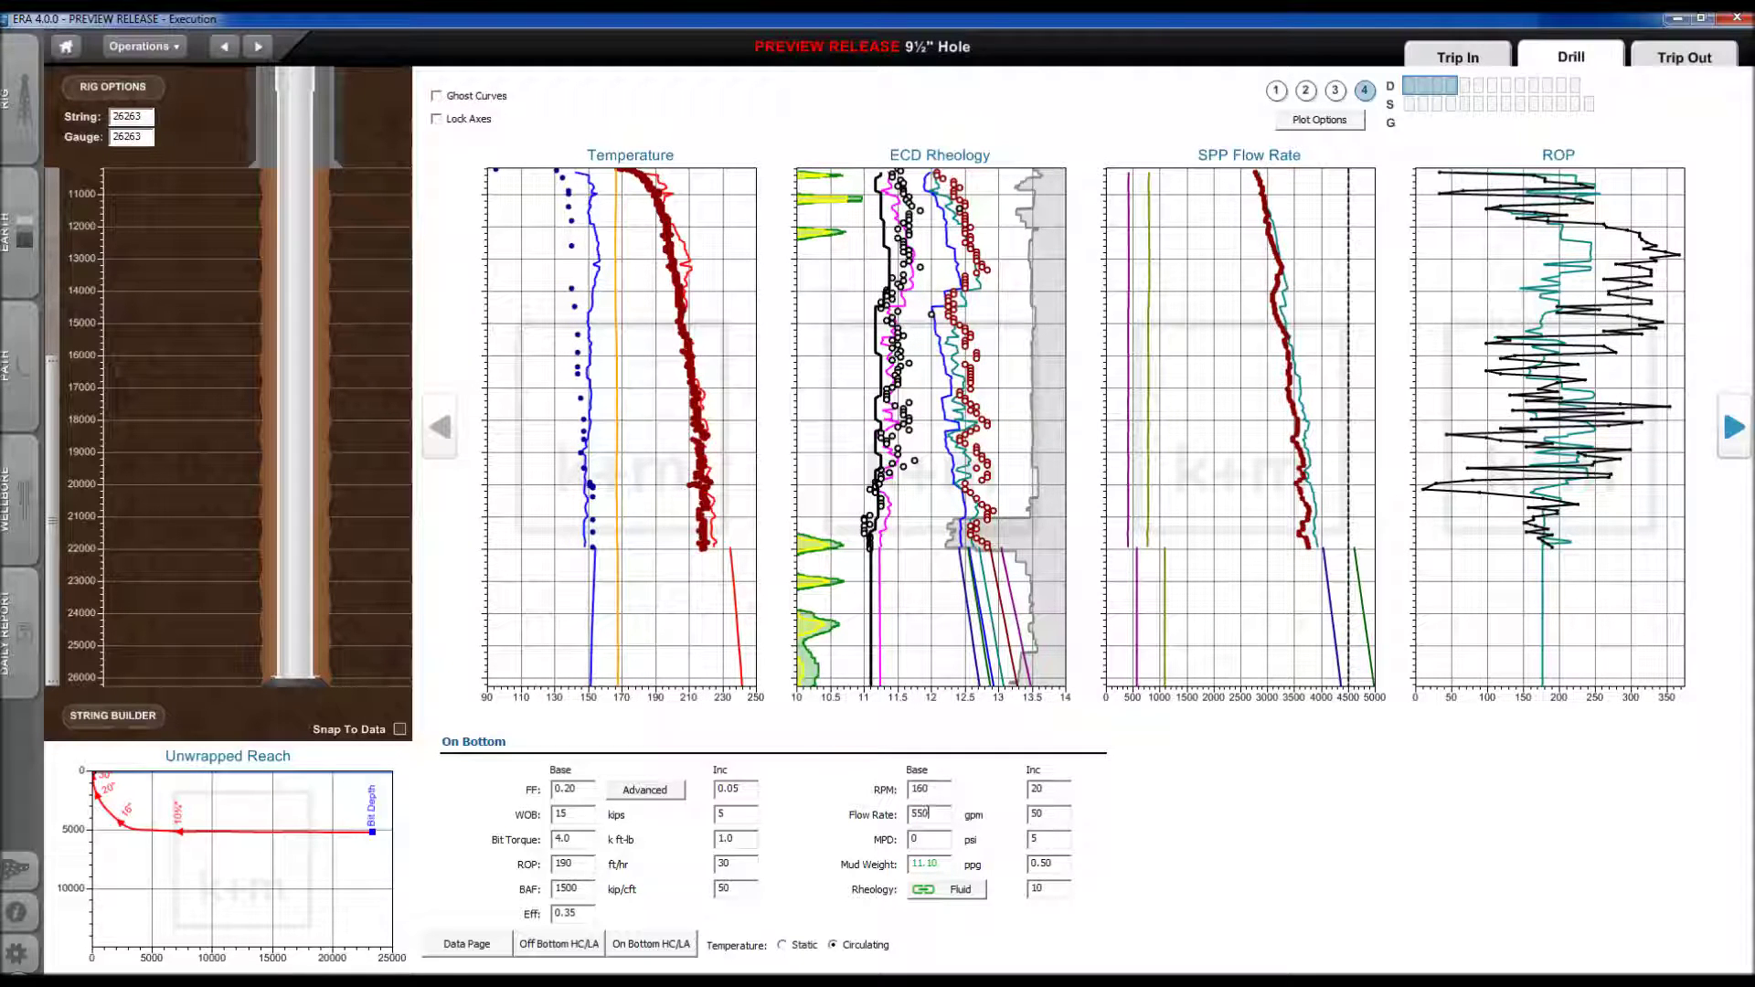
# Step: Set the on-bottom base flow rate to 550 gpm and show the ROP, WOB and Rotary Speed plots
pyautogui.press('Return')
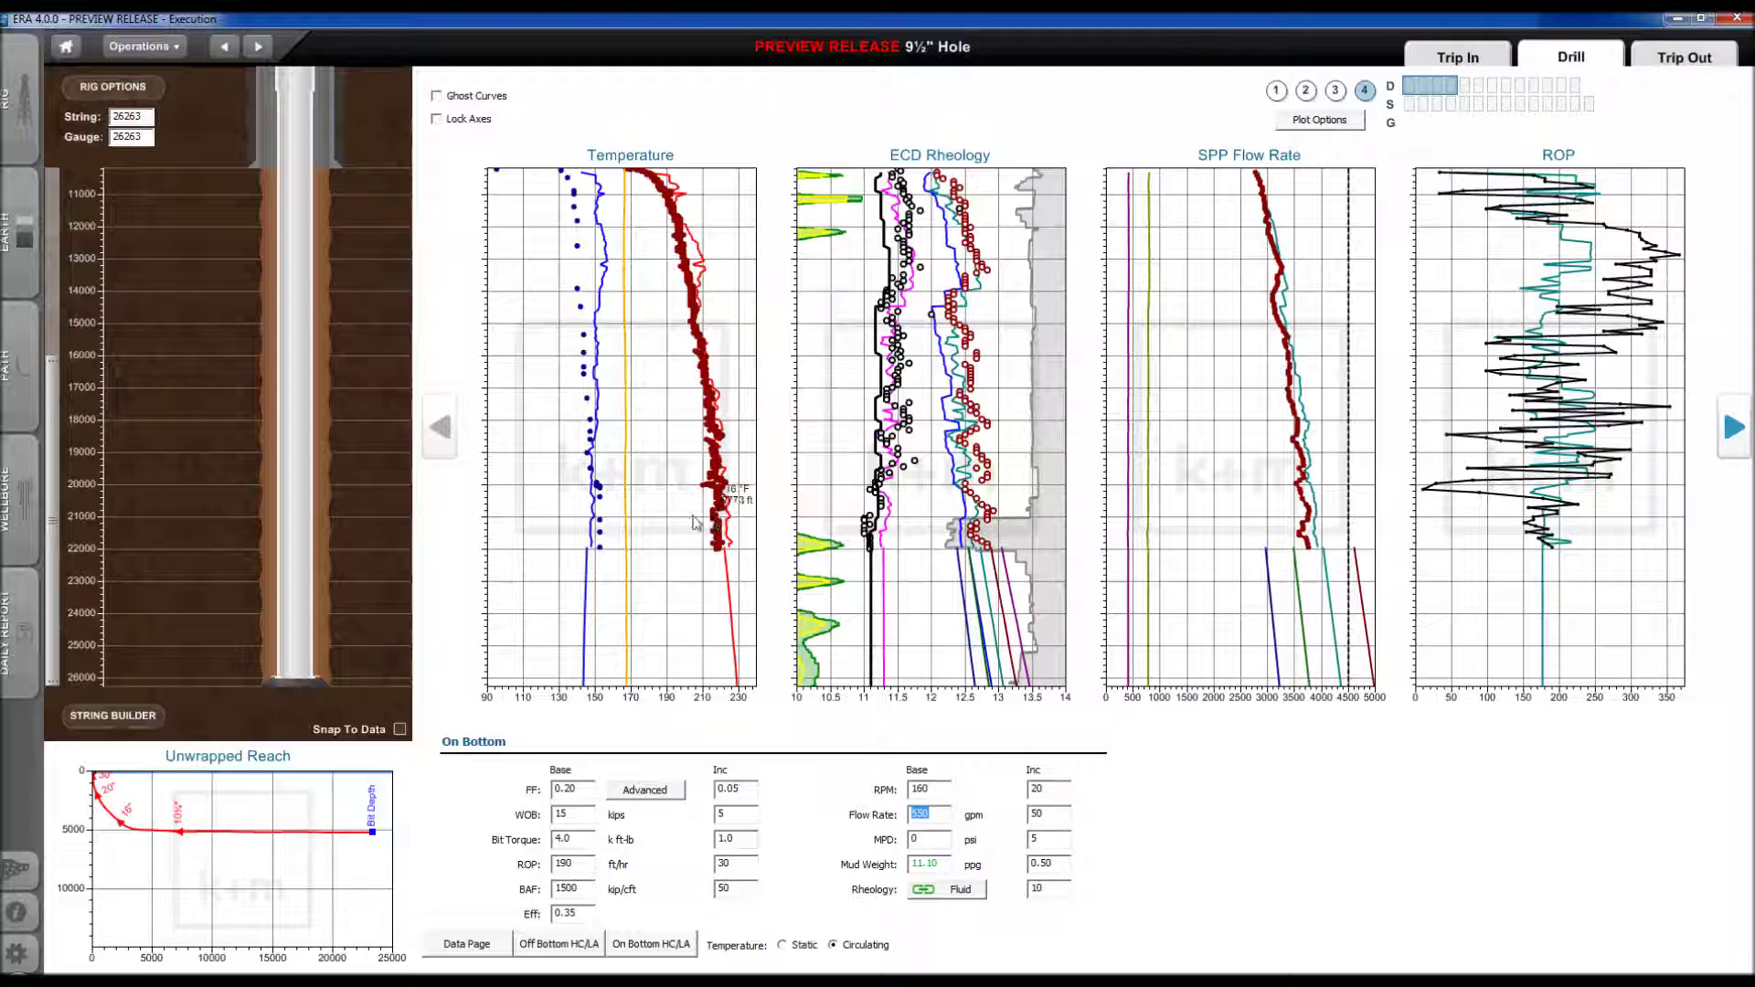
pyautogui.click(1735, 426)
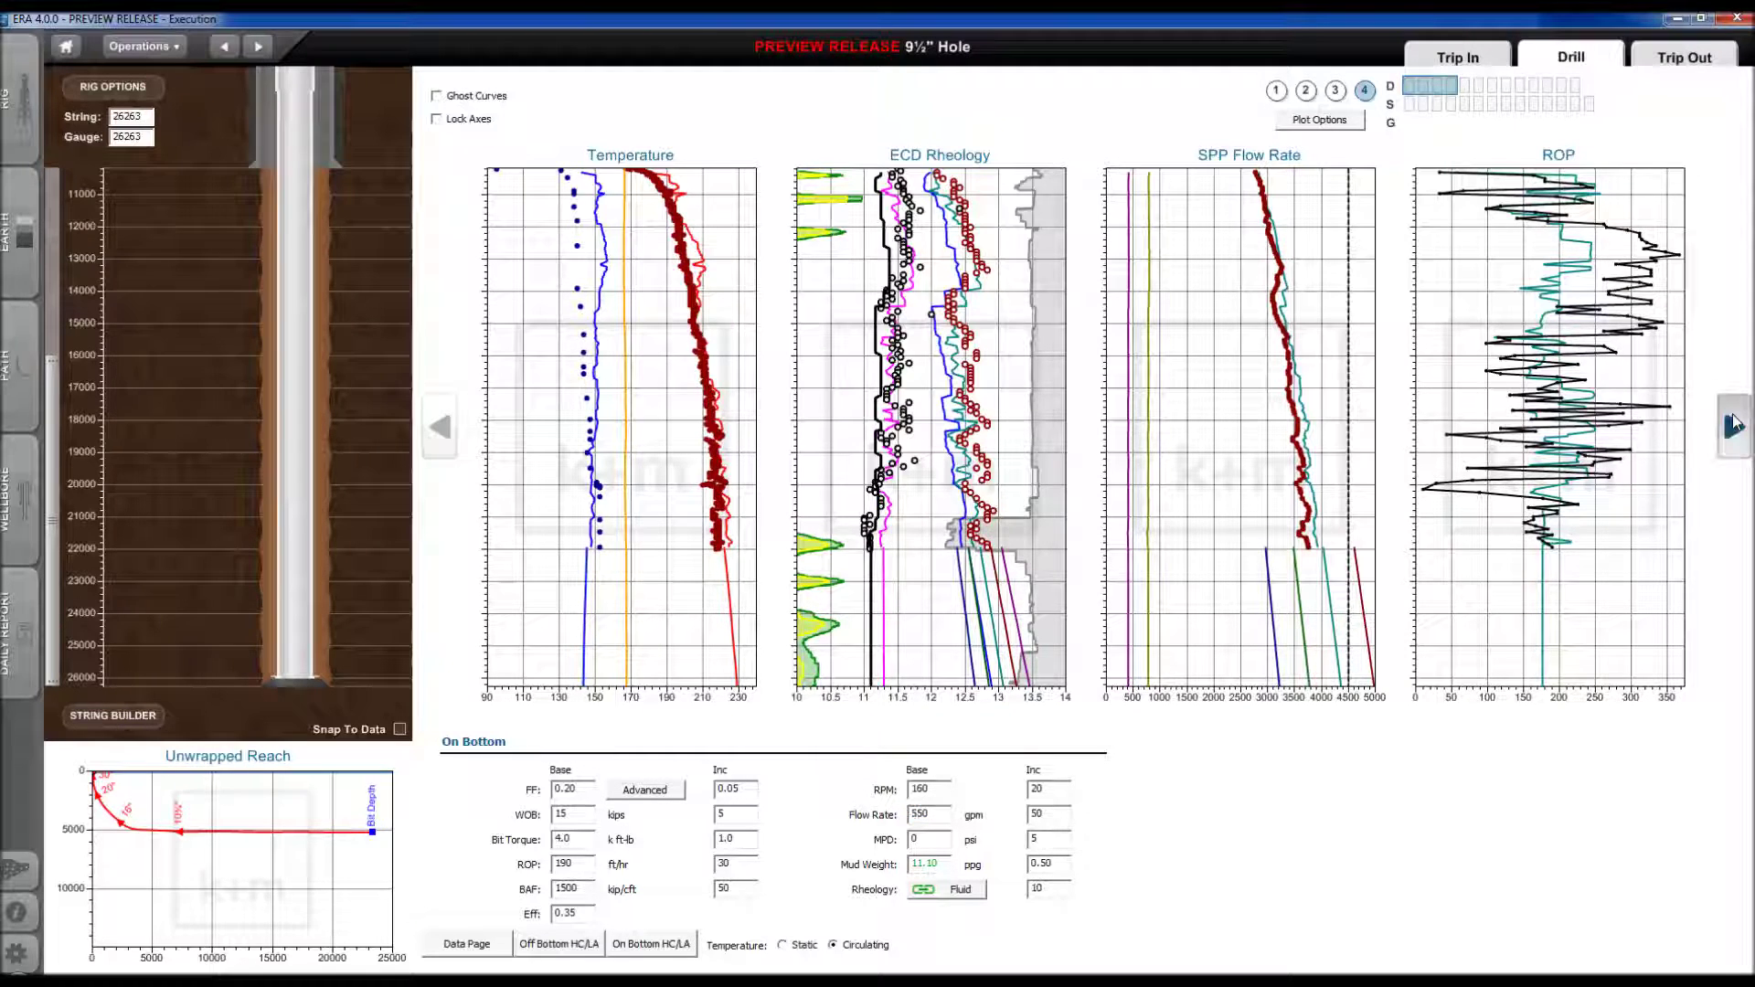
pyautogui.click(1735, 426)
pyautogui.click(1734, 426)
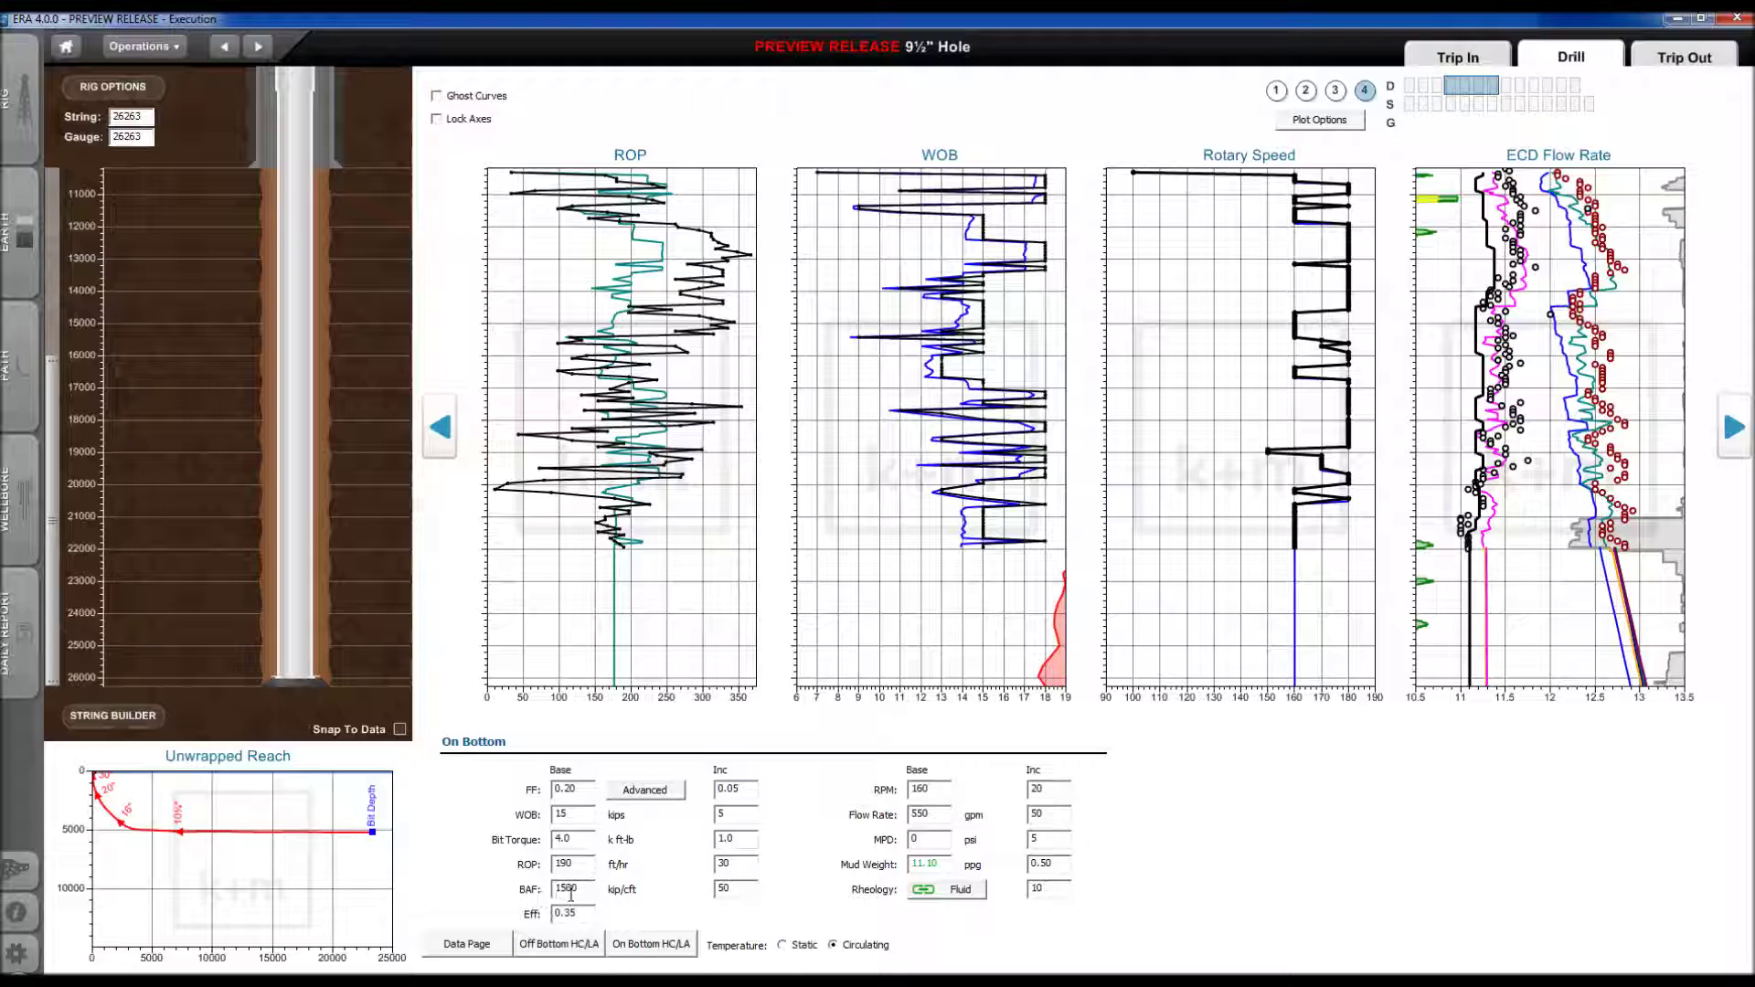
# Step: Try base BAF values of 200 and 1000 kip/cft on the ROP plot and restore the BAF to 1500 kip/cft
pyautogui.write('200')
pyautogui.press('Return')
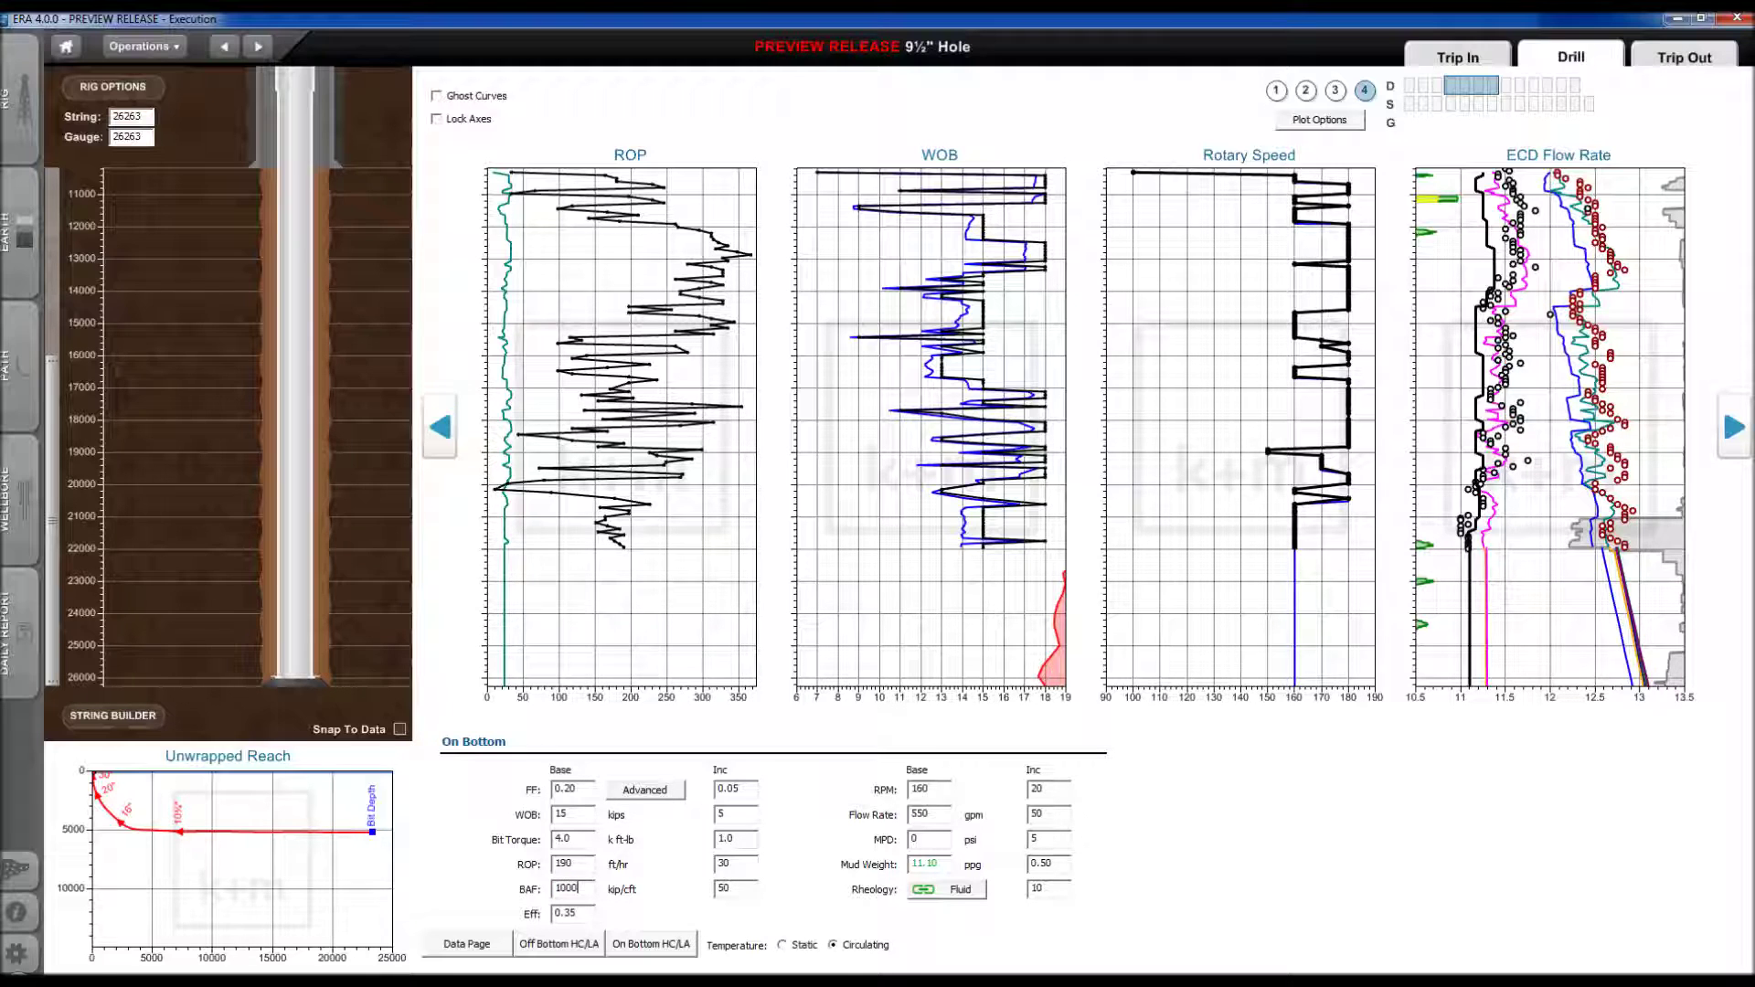
pyautogui.press('Return')
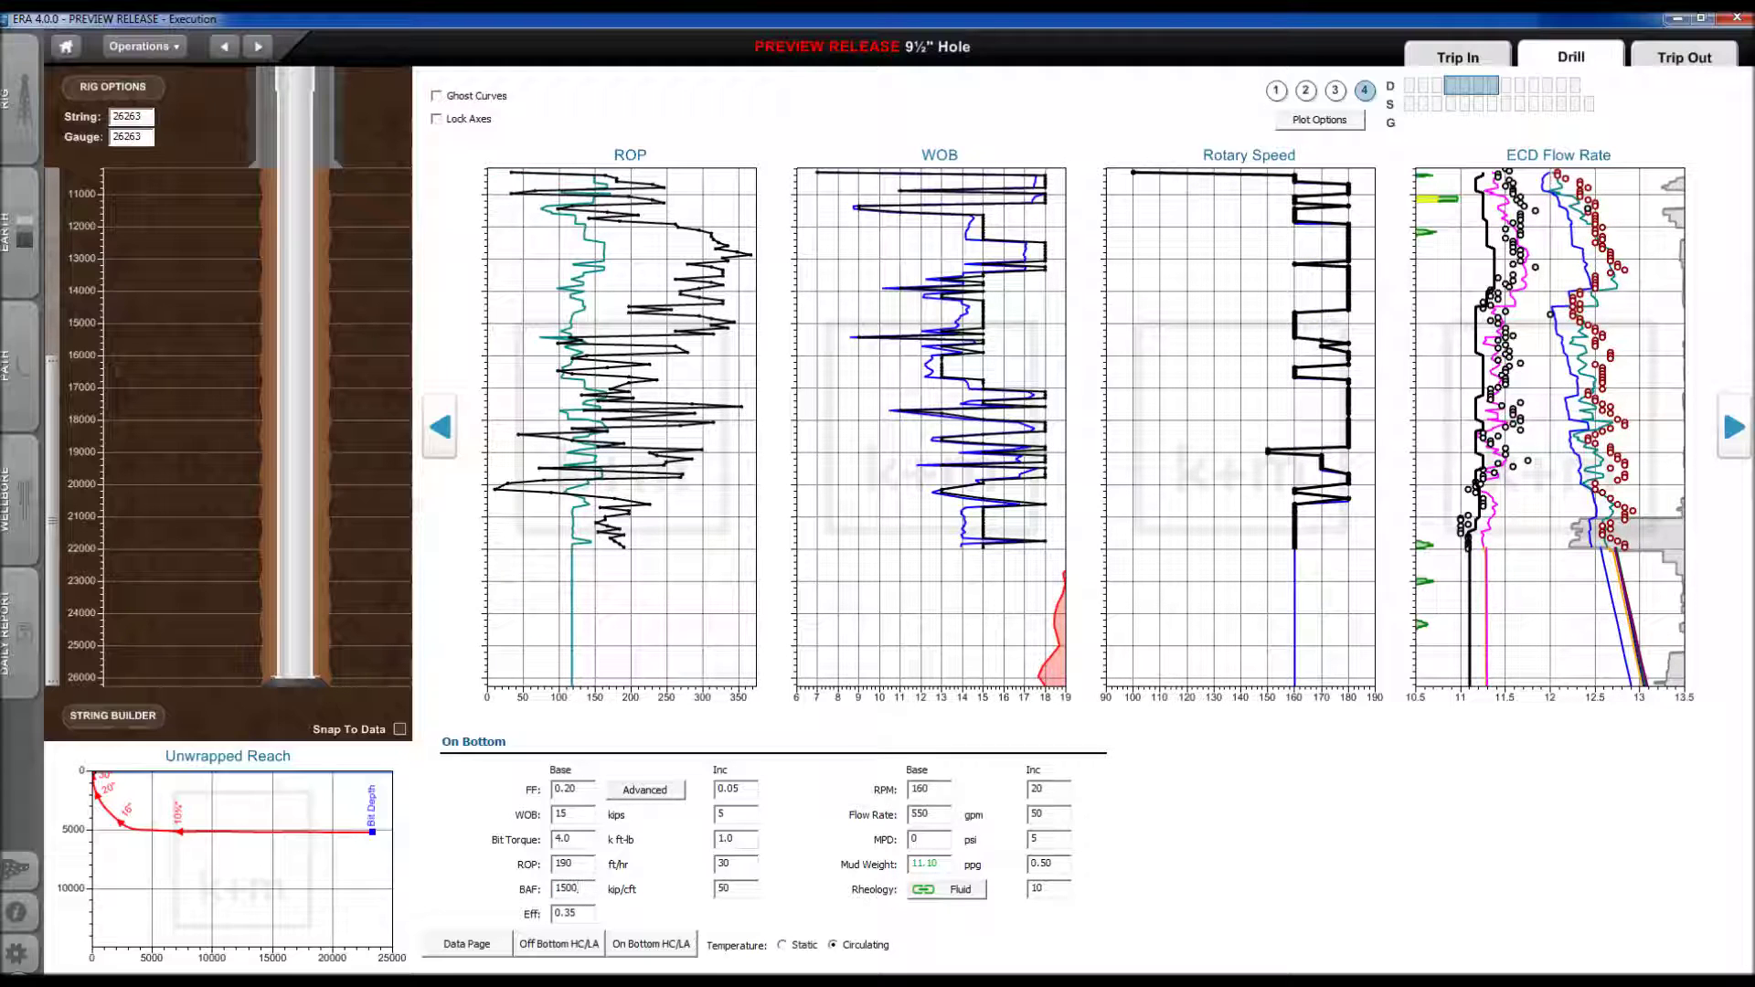
pyautogui.press('Return')
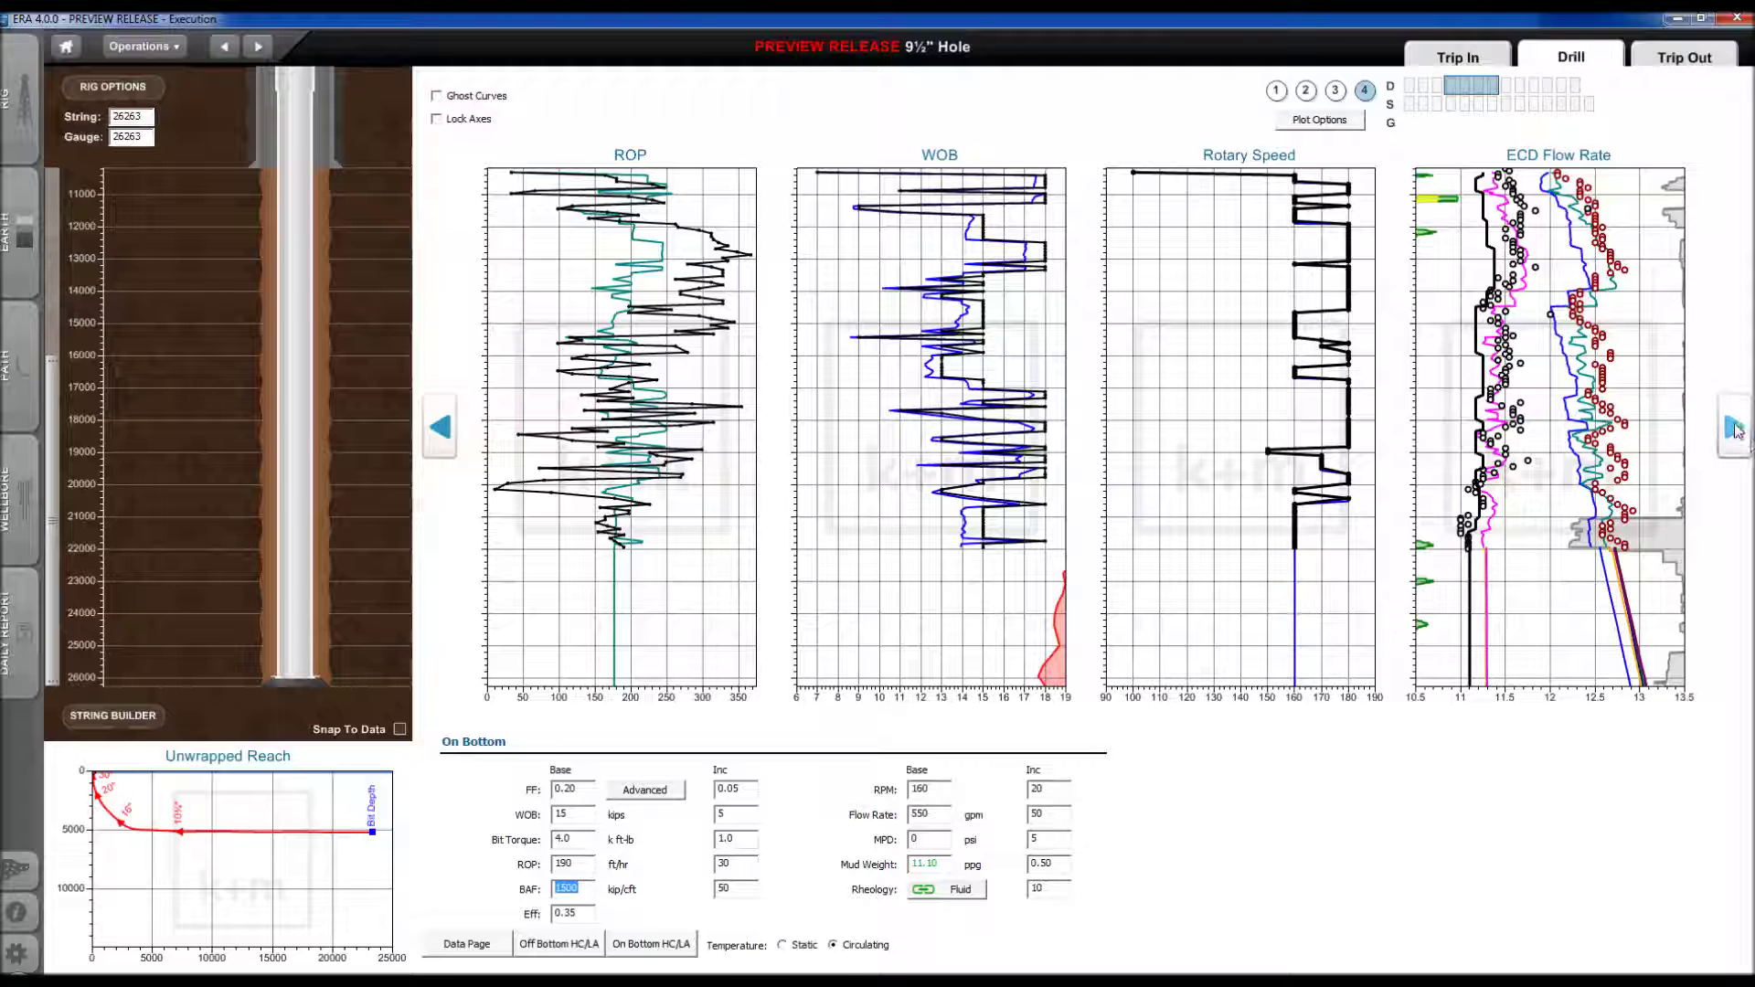
# Step: Show the Rotary Speed and ECD Flow Rate plots and examine their projected curves below the drilled depth
pyautogui.click(1734, 427)
pyautogui.click(1734, 427)
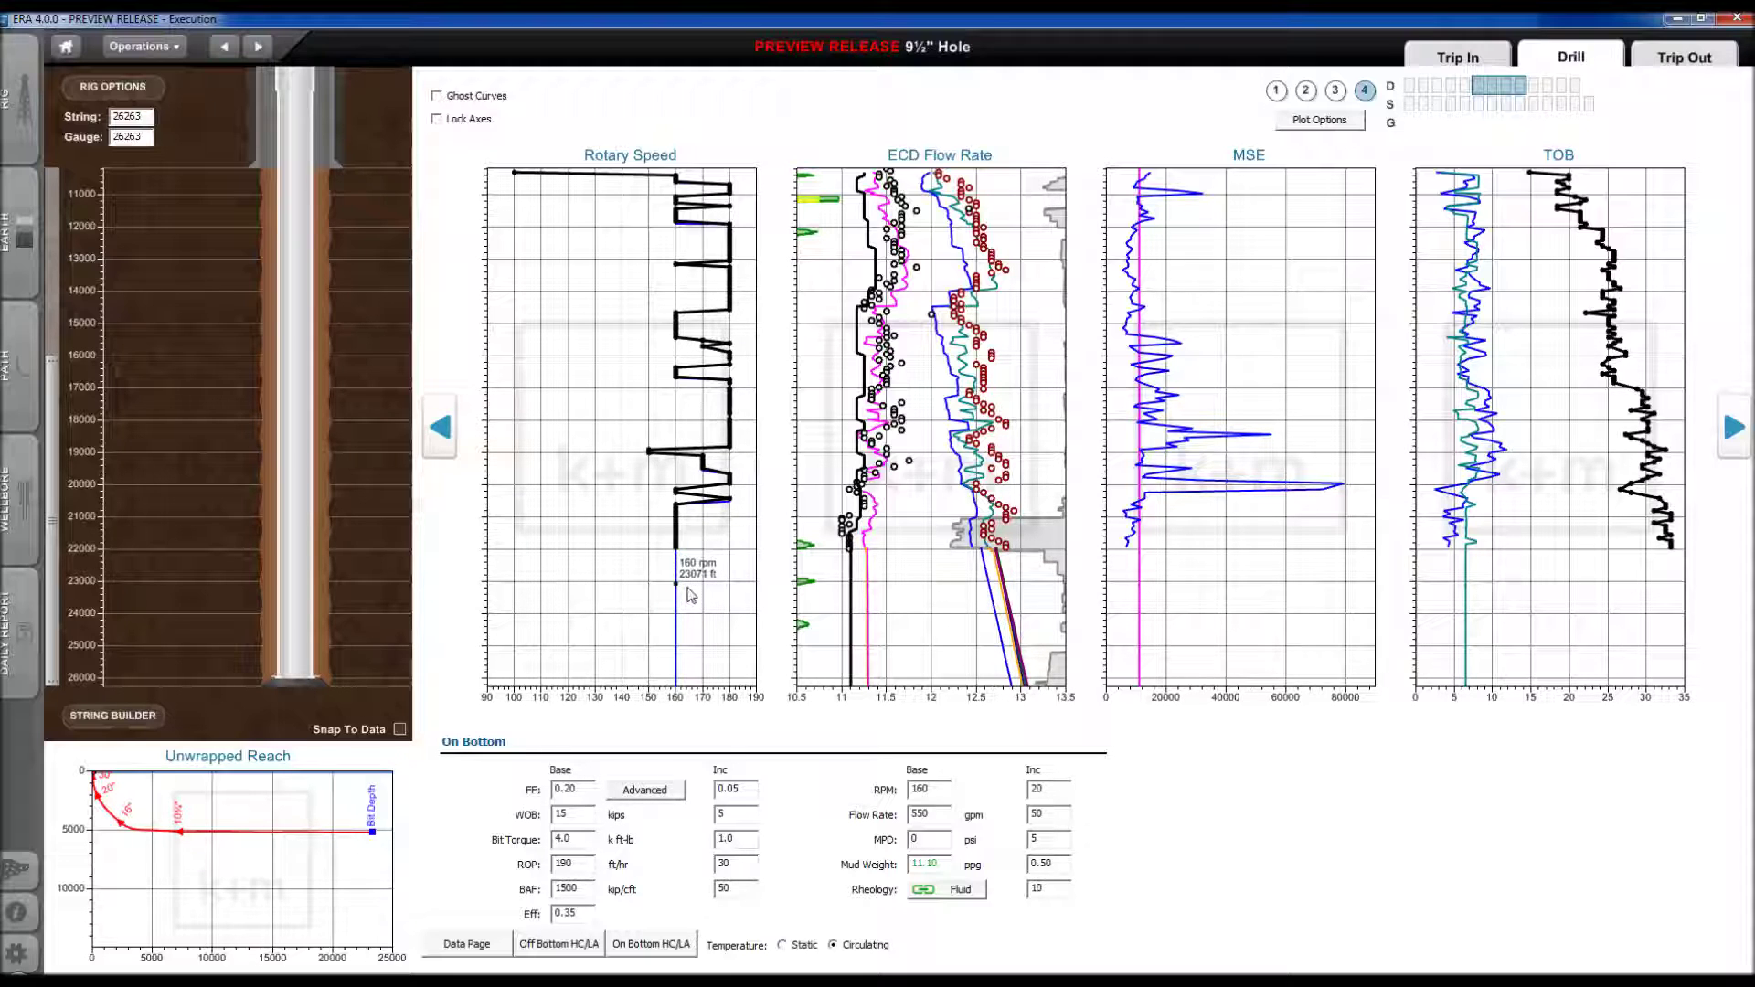
pyautogui.moveTo(688, 539)
pyautogui.moveTo(1019, 404)
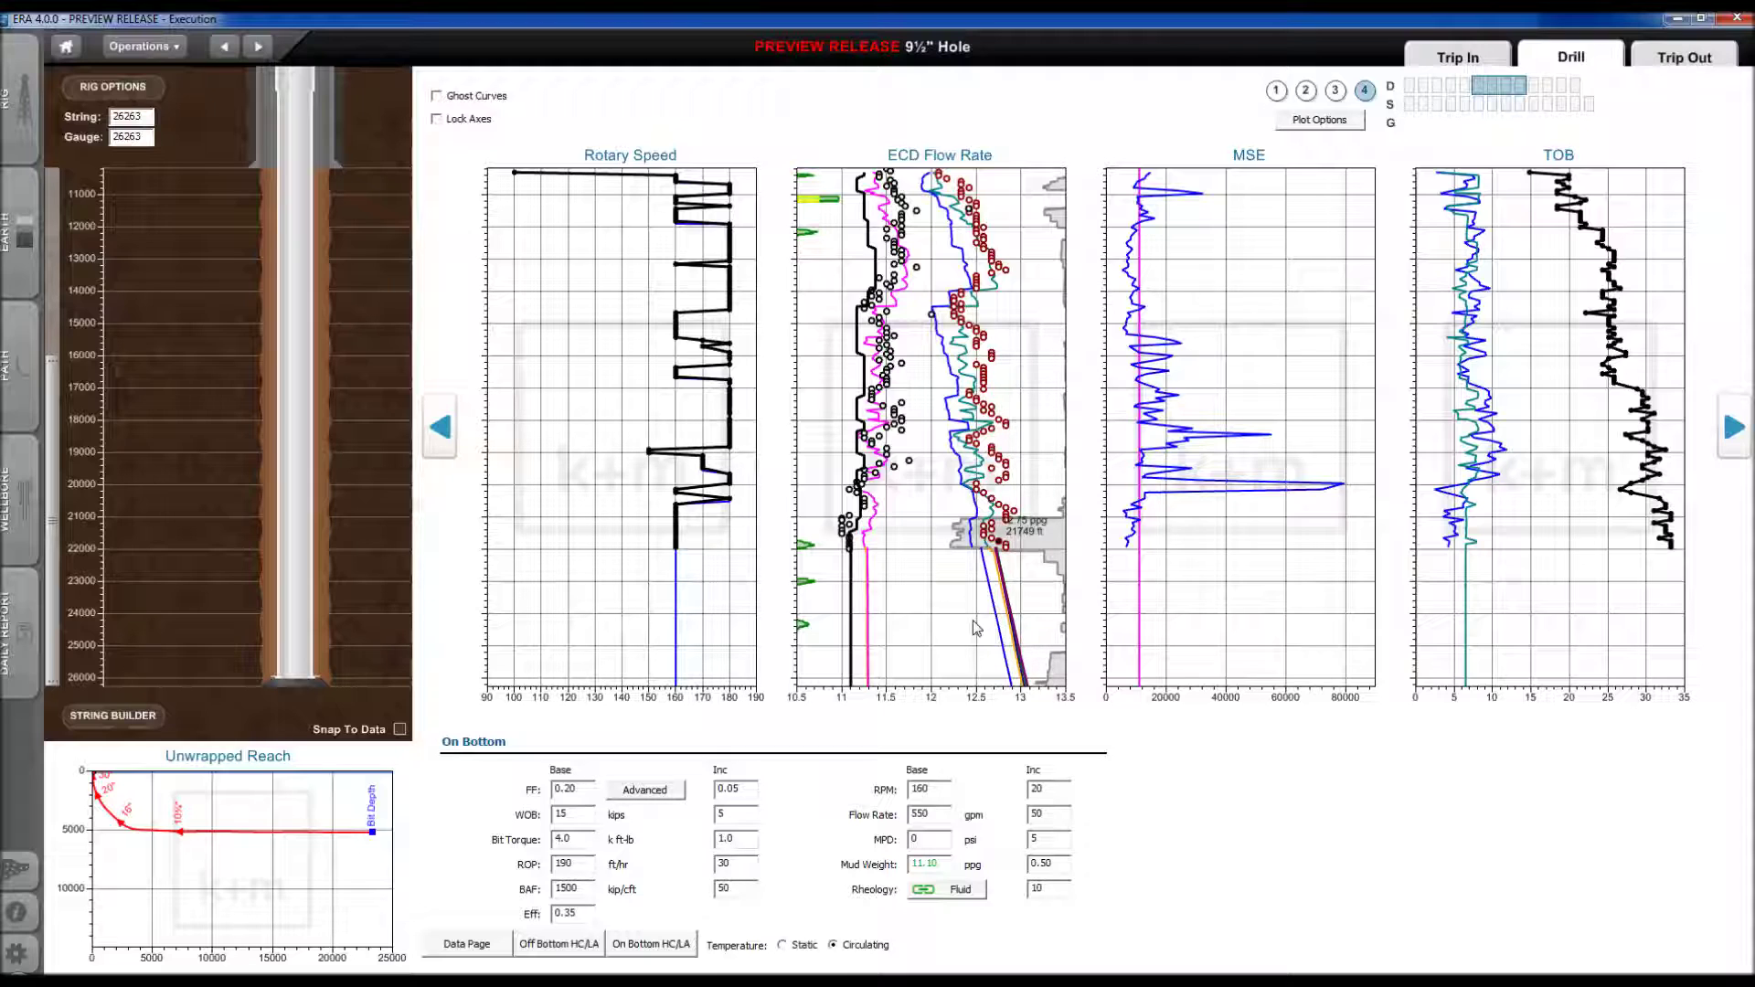
pyautogui.moveTo(1005, 567)
# Step: Open the MSE plot's settings and make the Surface MSE curve visible
pyautogui.click(1737, 442)
pyautogui.click(1737, 443)
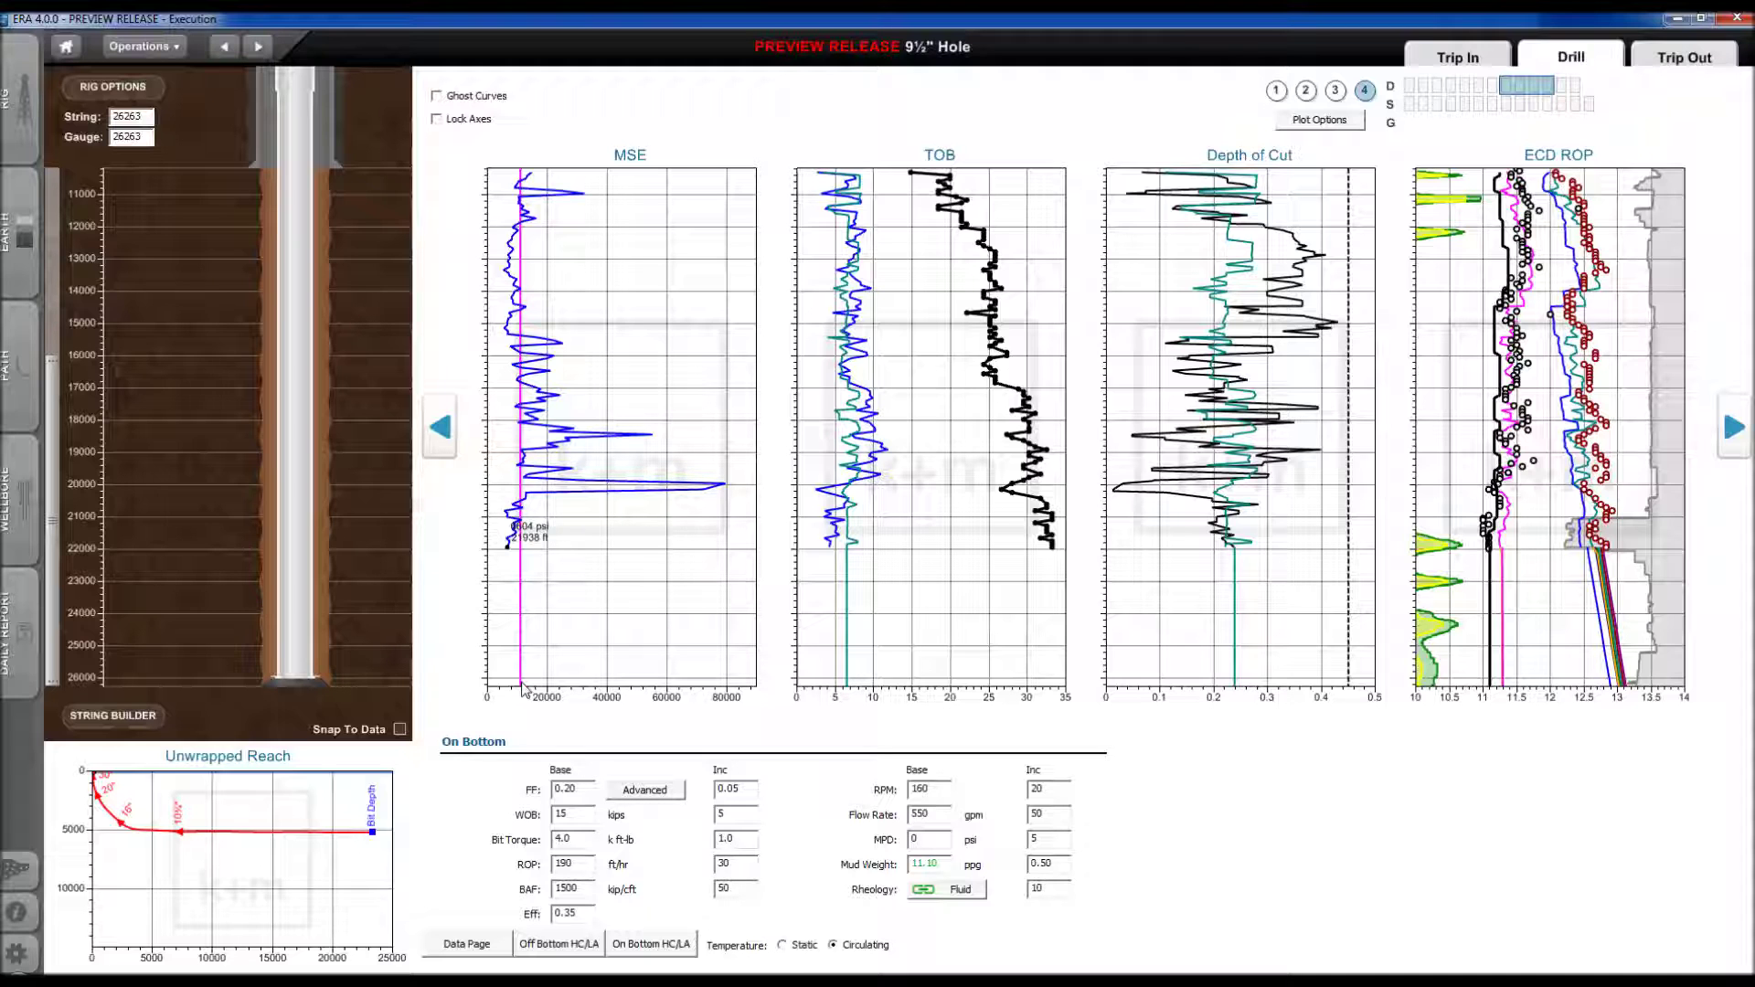
pyautogui.doubleClick(634, 546)
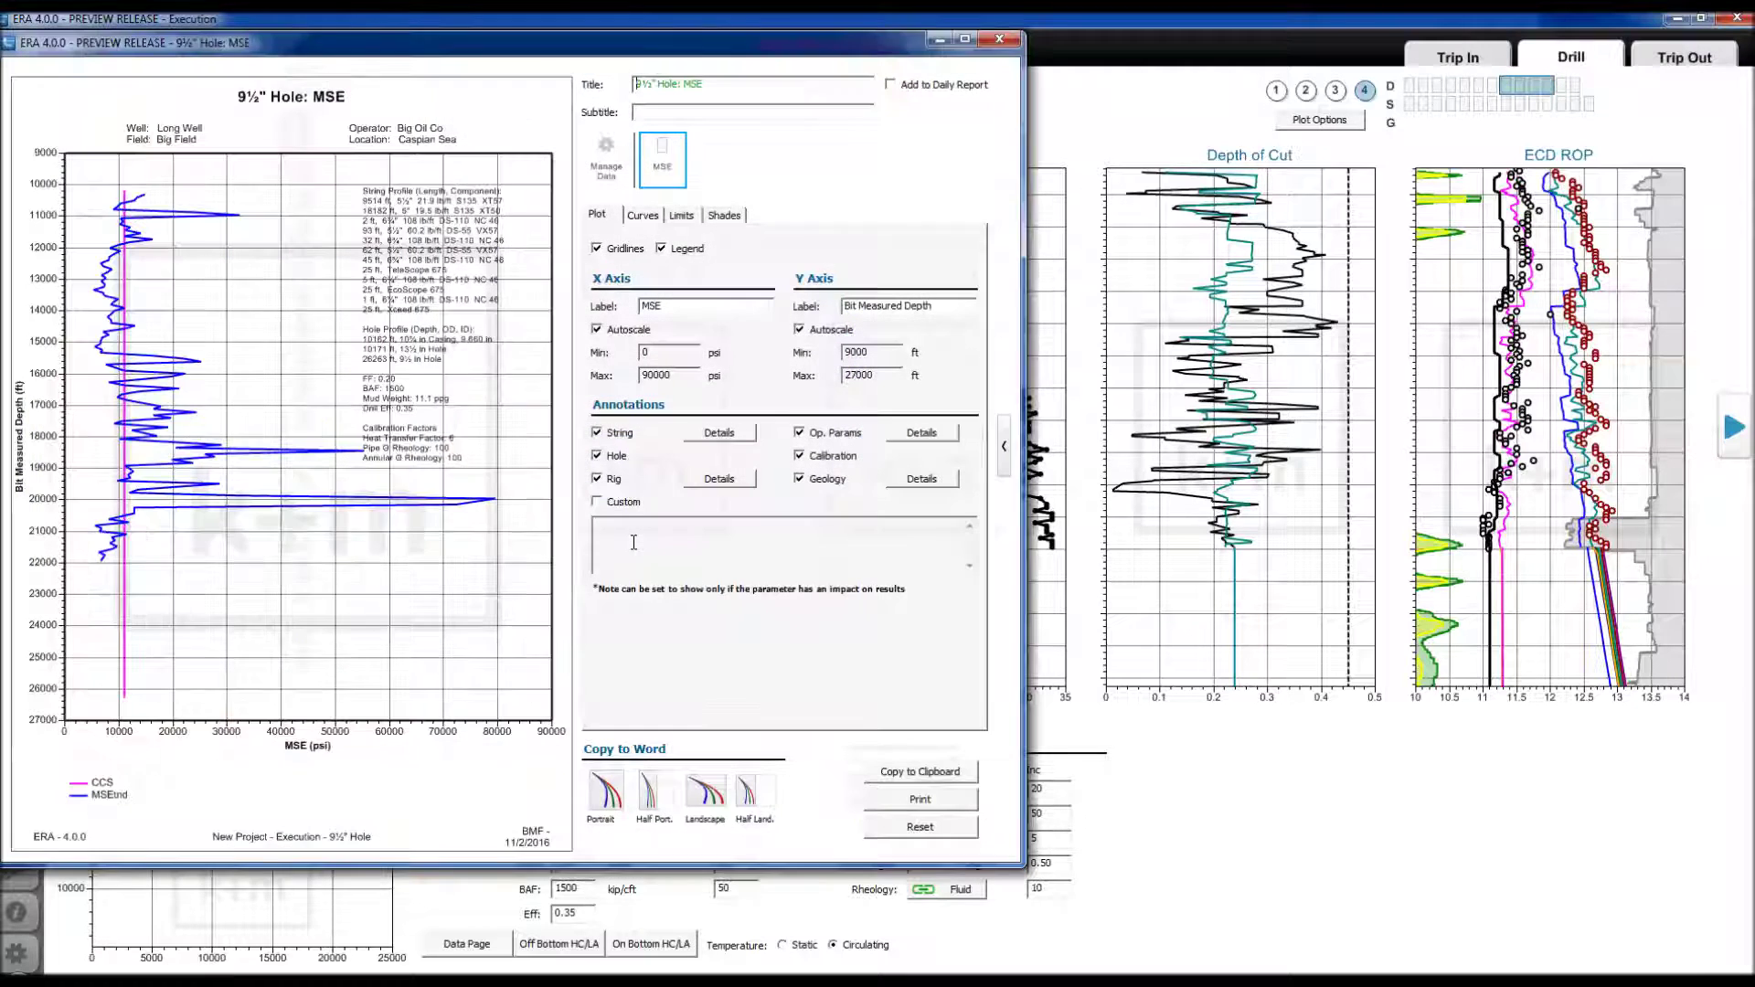
pyautogui.click(643, 215)
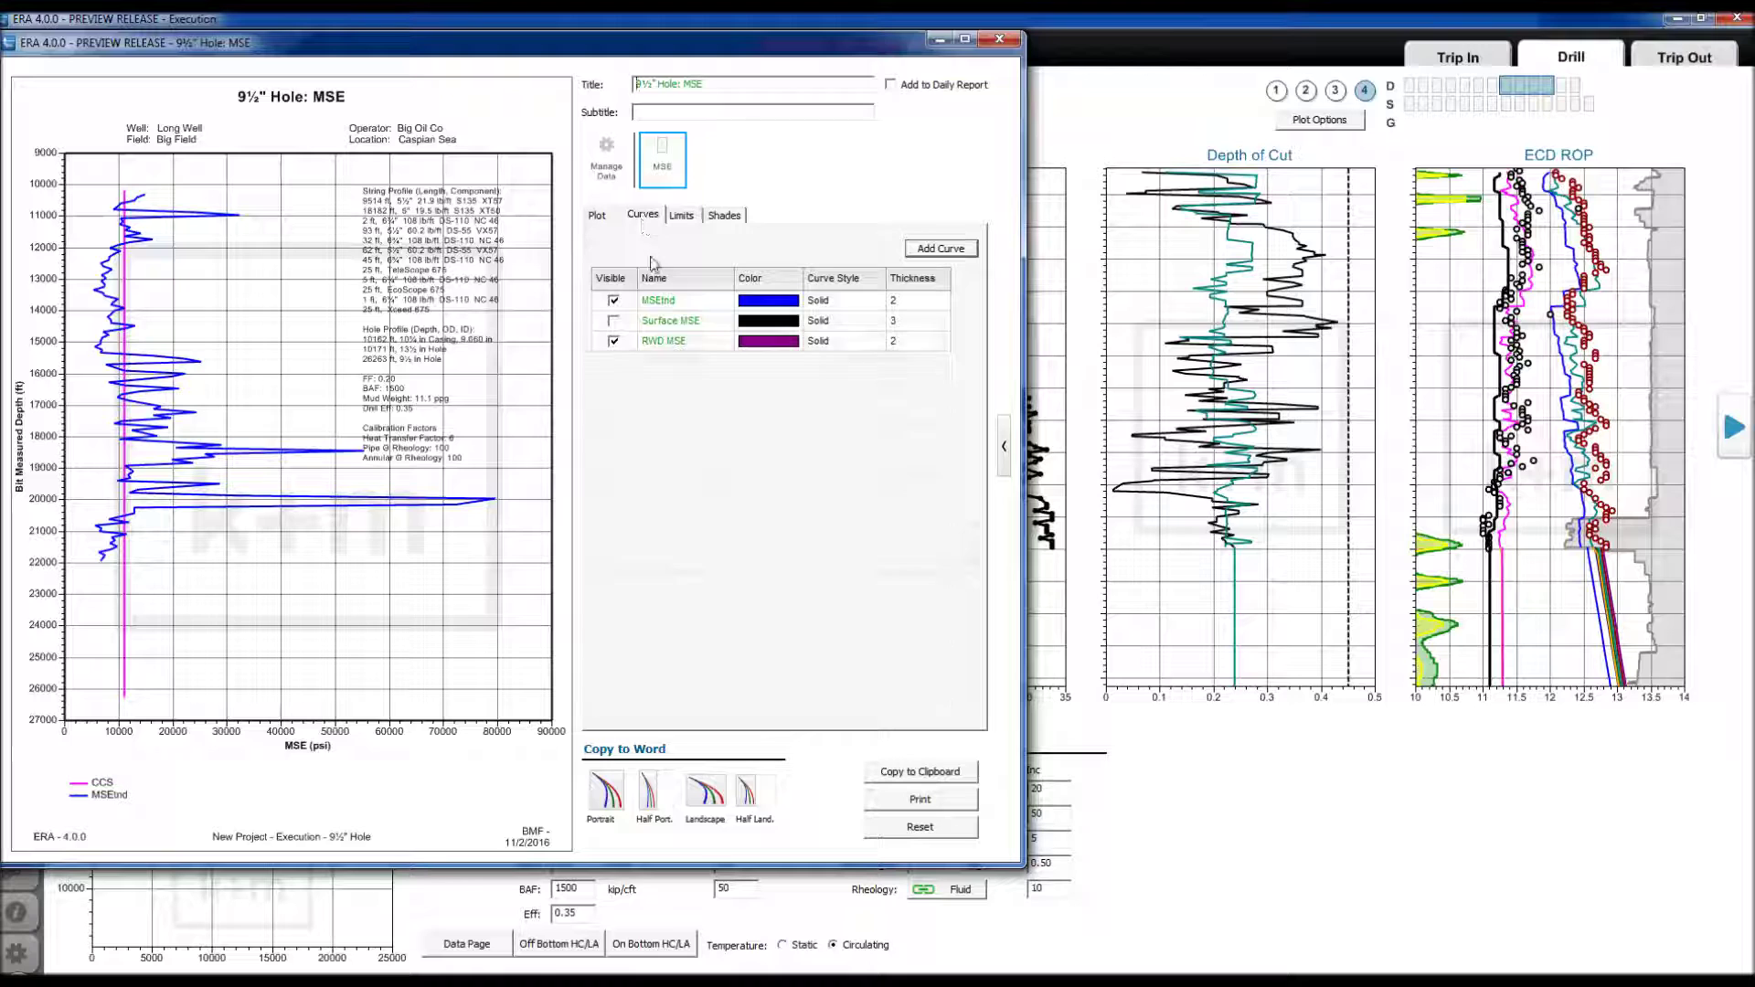
pyautogui.click(613, 321)
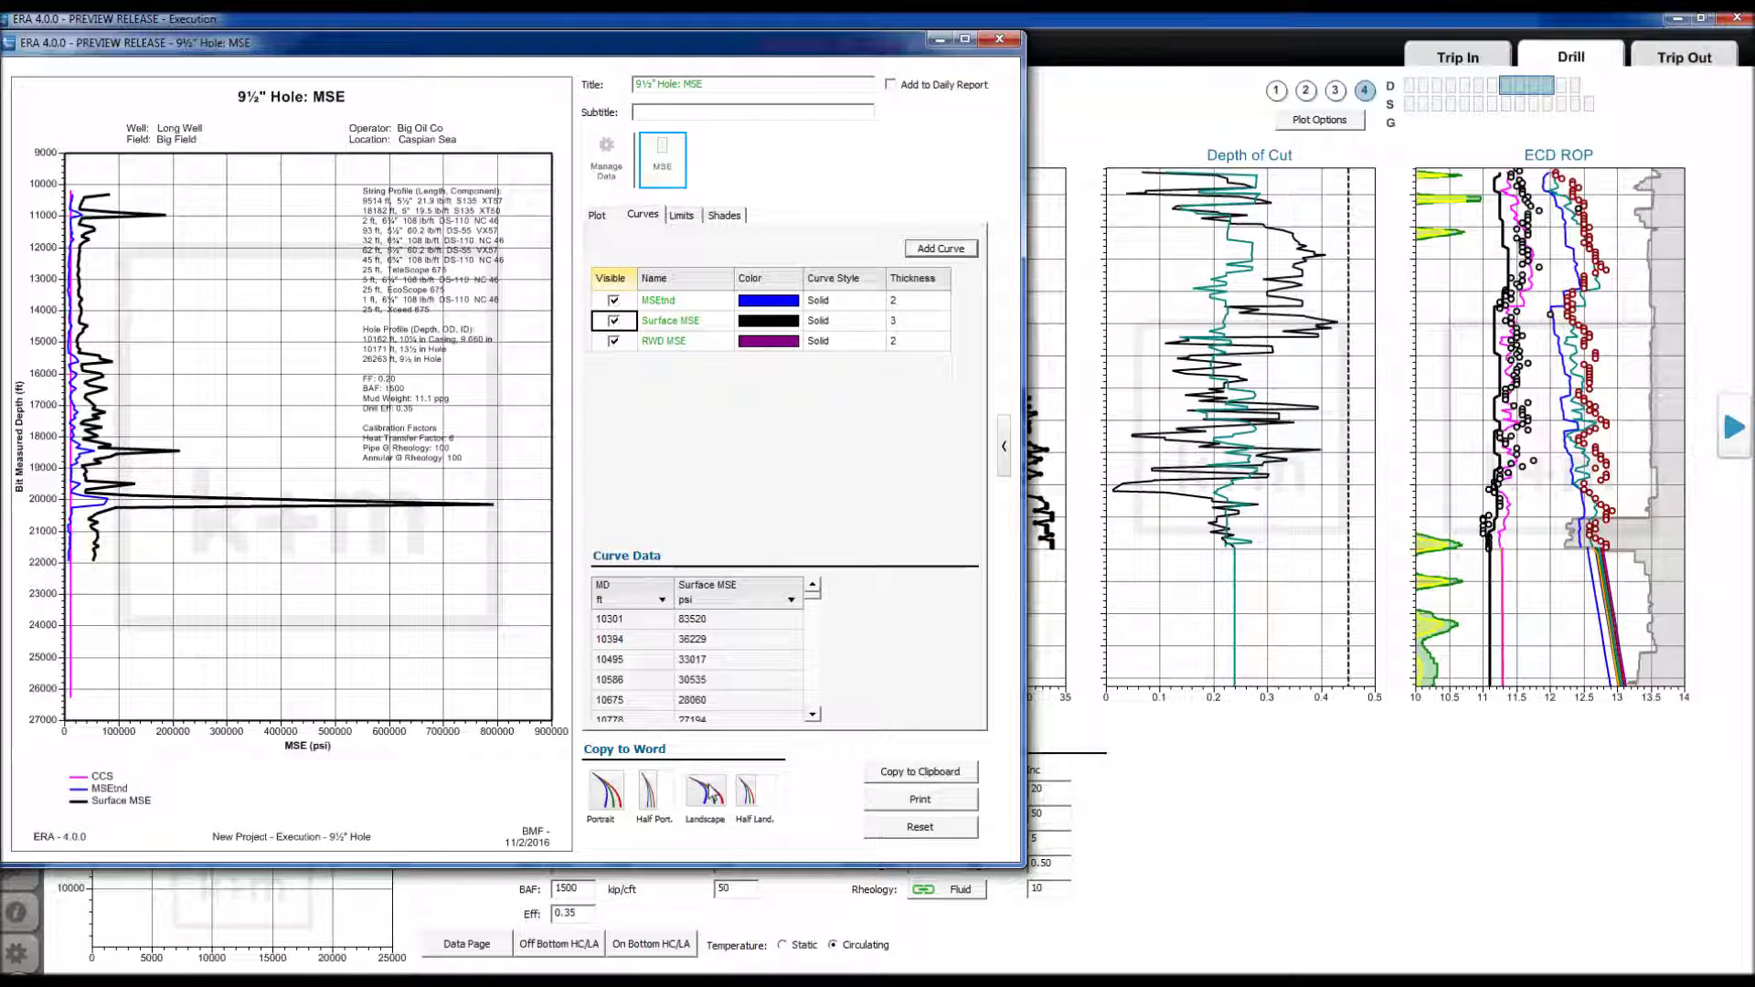
# Step: Set the MSE plot's X axis maximum to 200000 psi with autoscale off
pyautogui.click(602, 218)
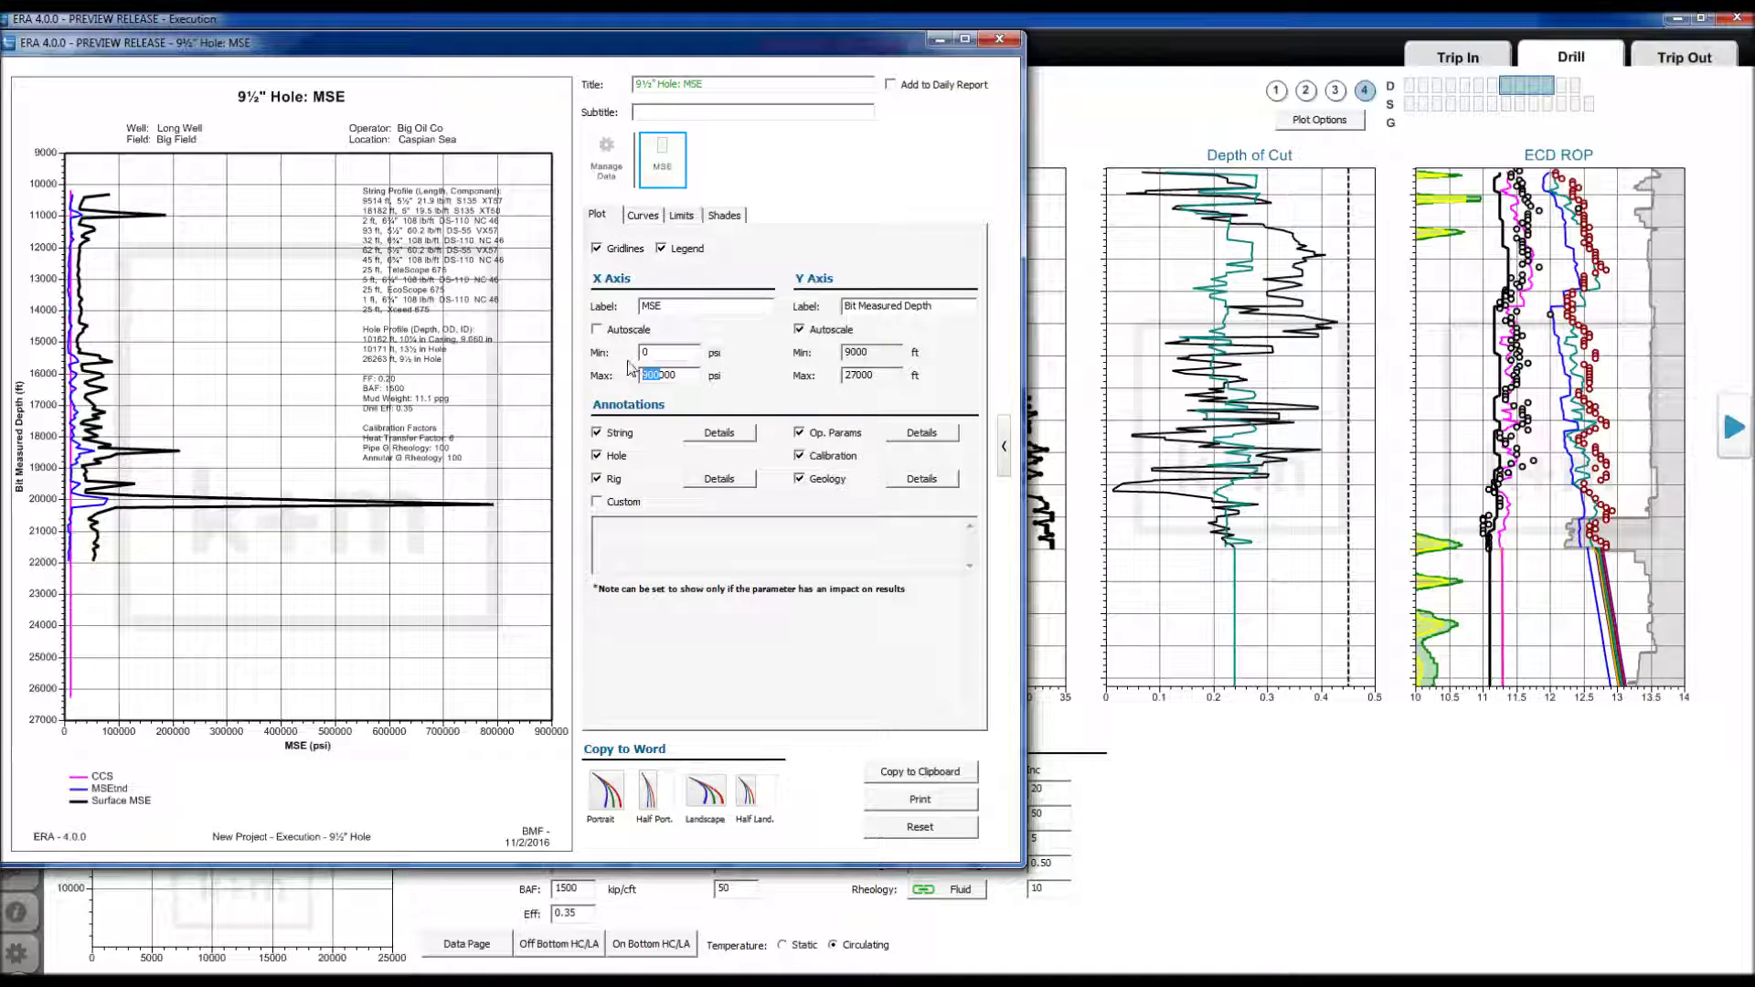
pyautogui.write('200')
pyautogui.press('Return')
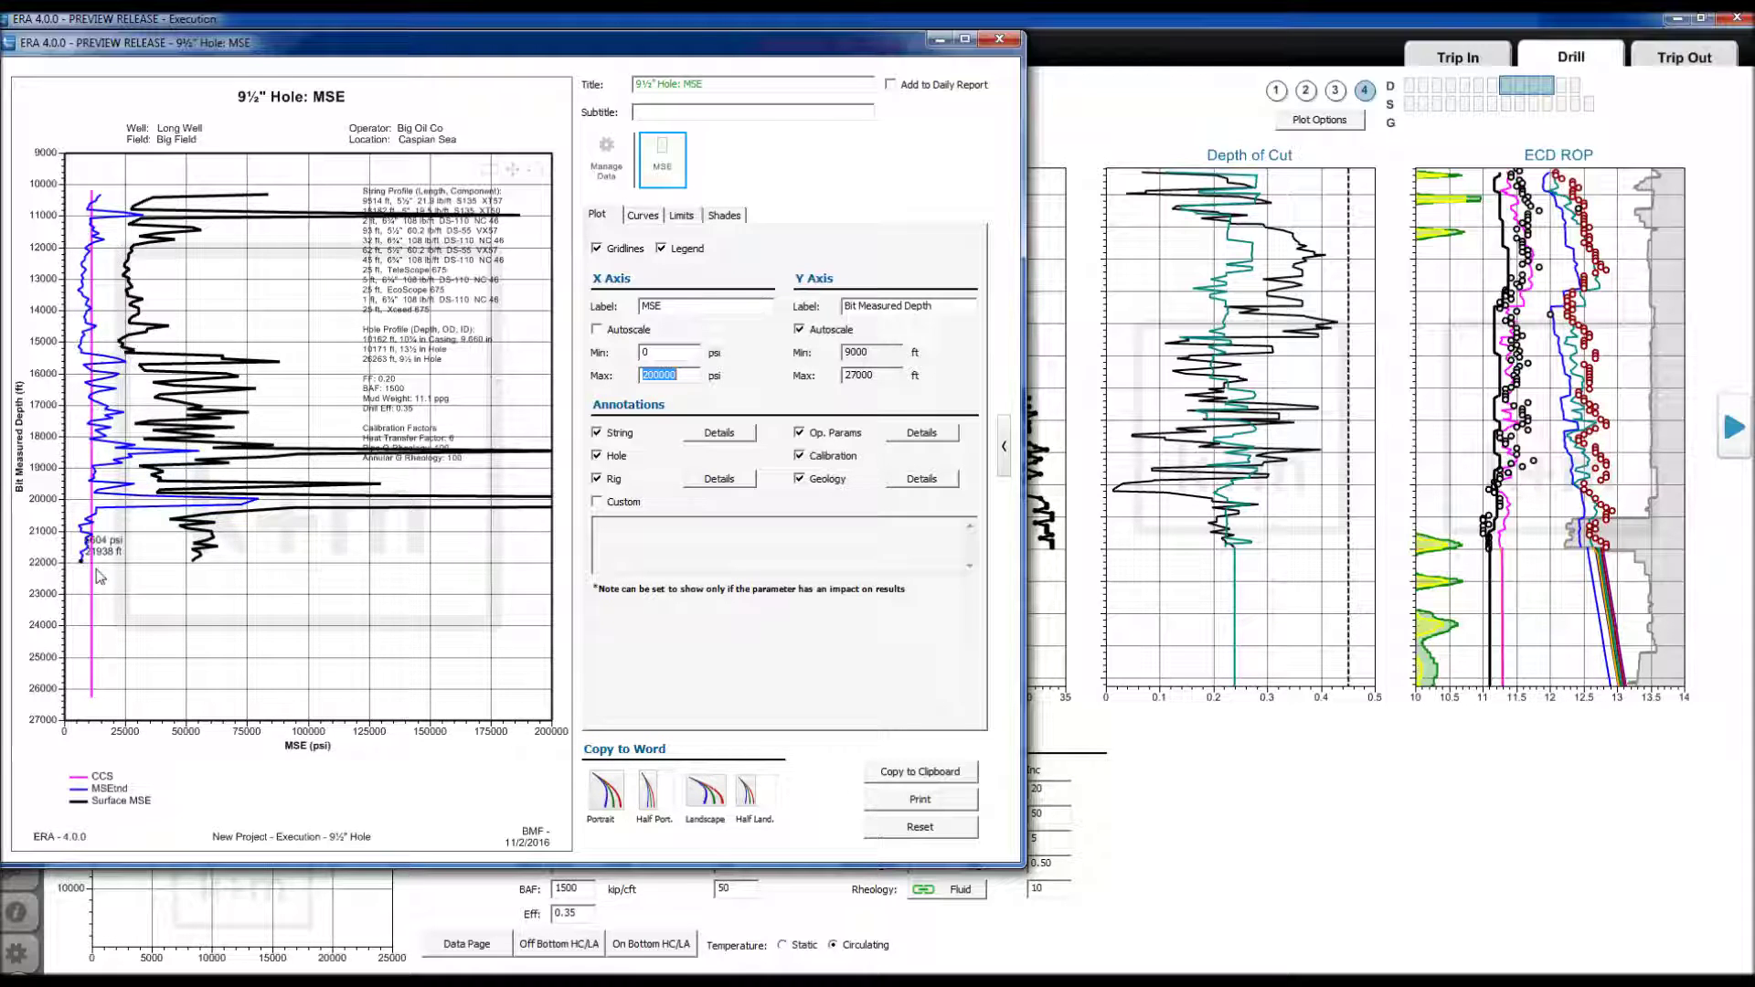
# Step: Hide the Surface MSE curve and close the MSE plot's settings
pyautogui.click(643, 216)
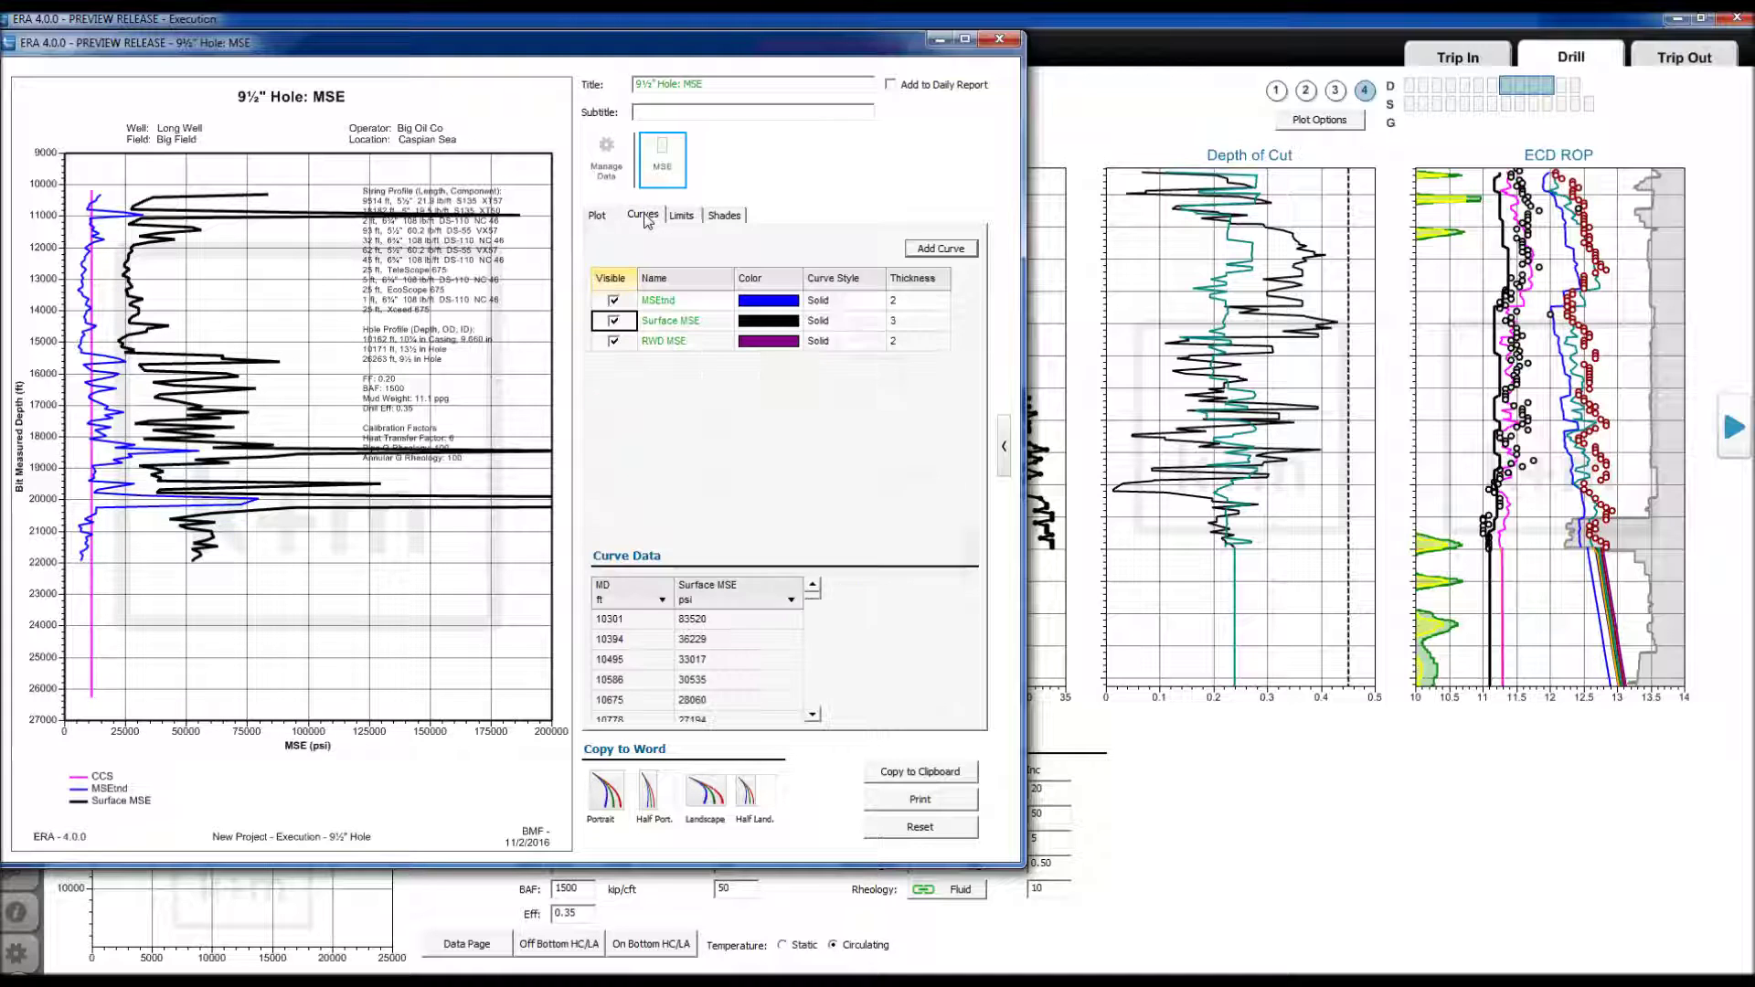
pyautogui.click(616, 323)
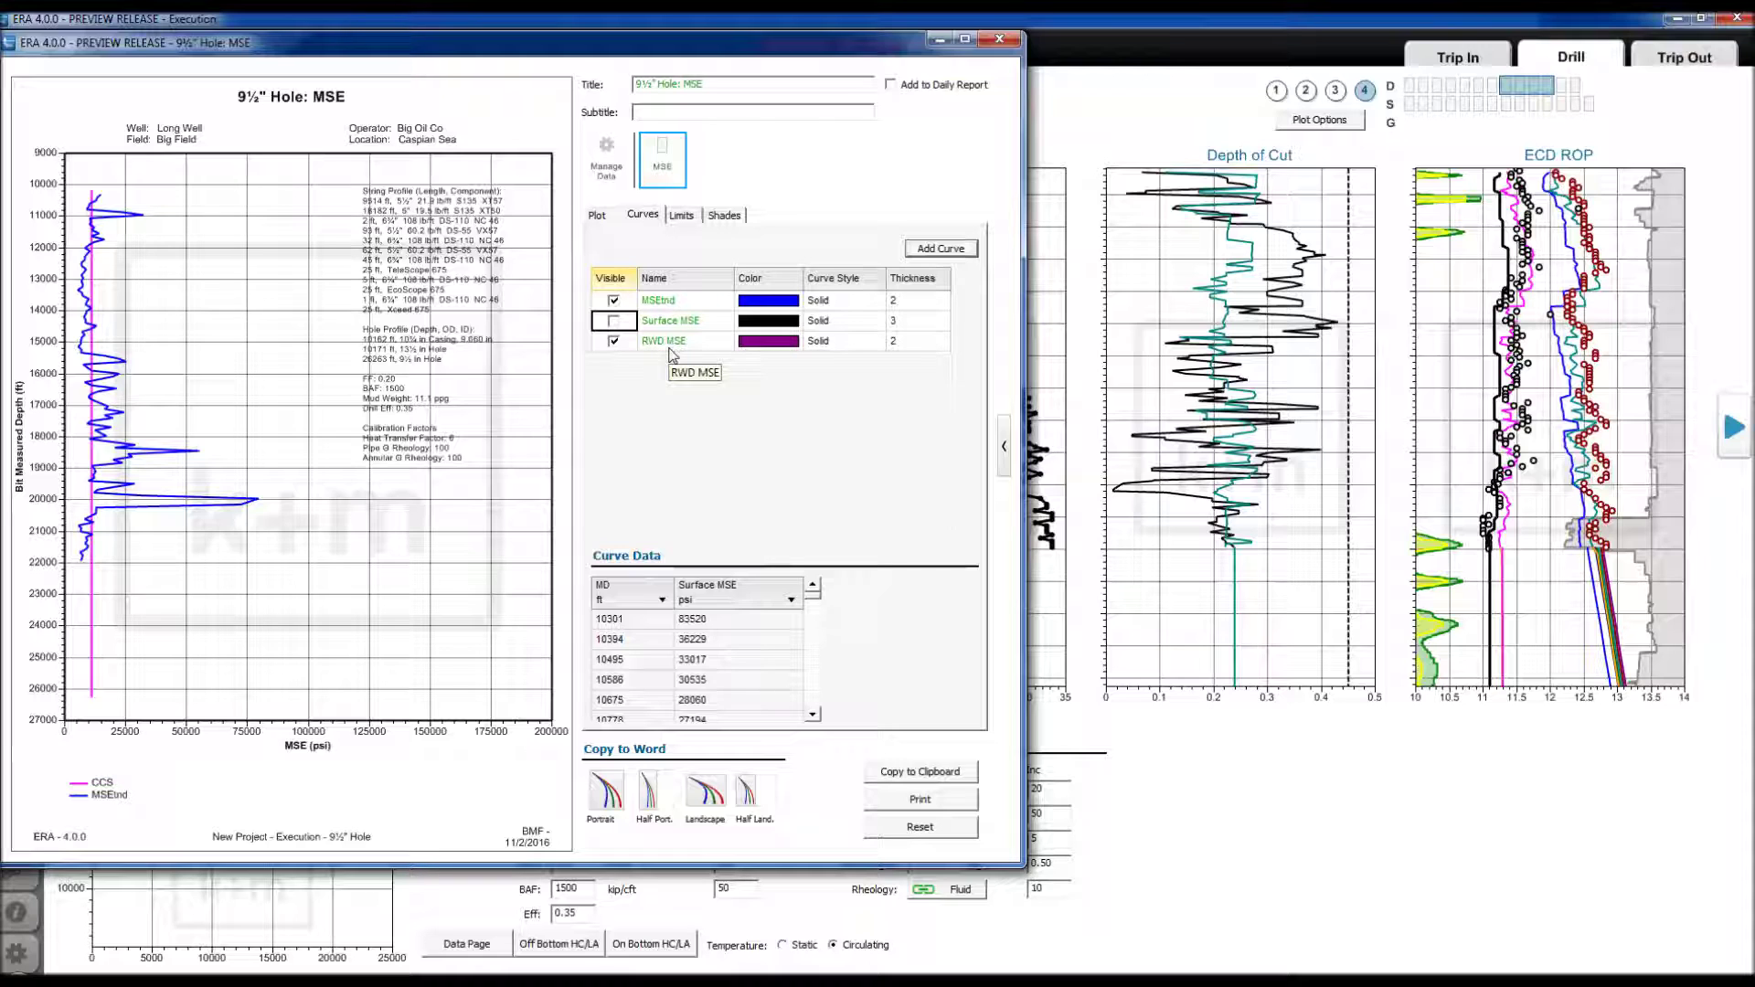
pyautogui.click(599, 218)
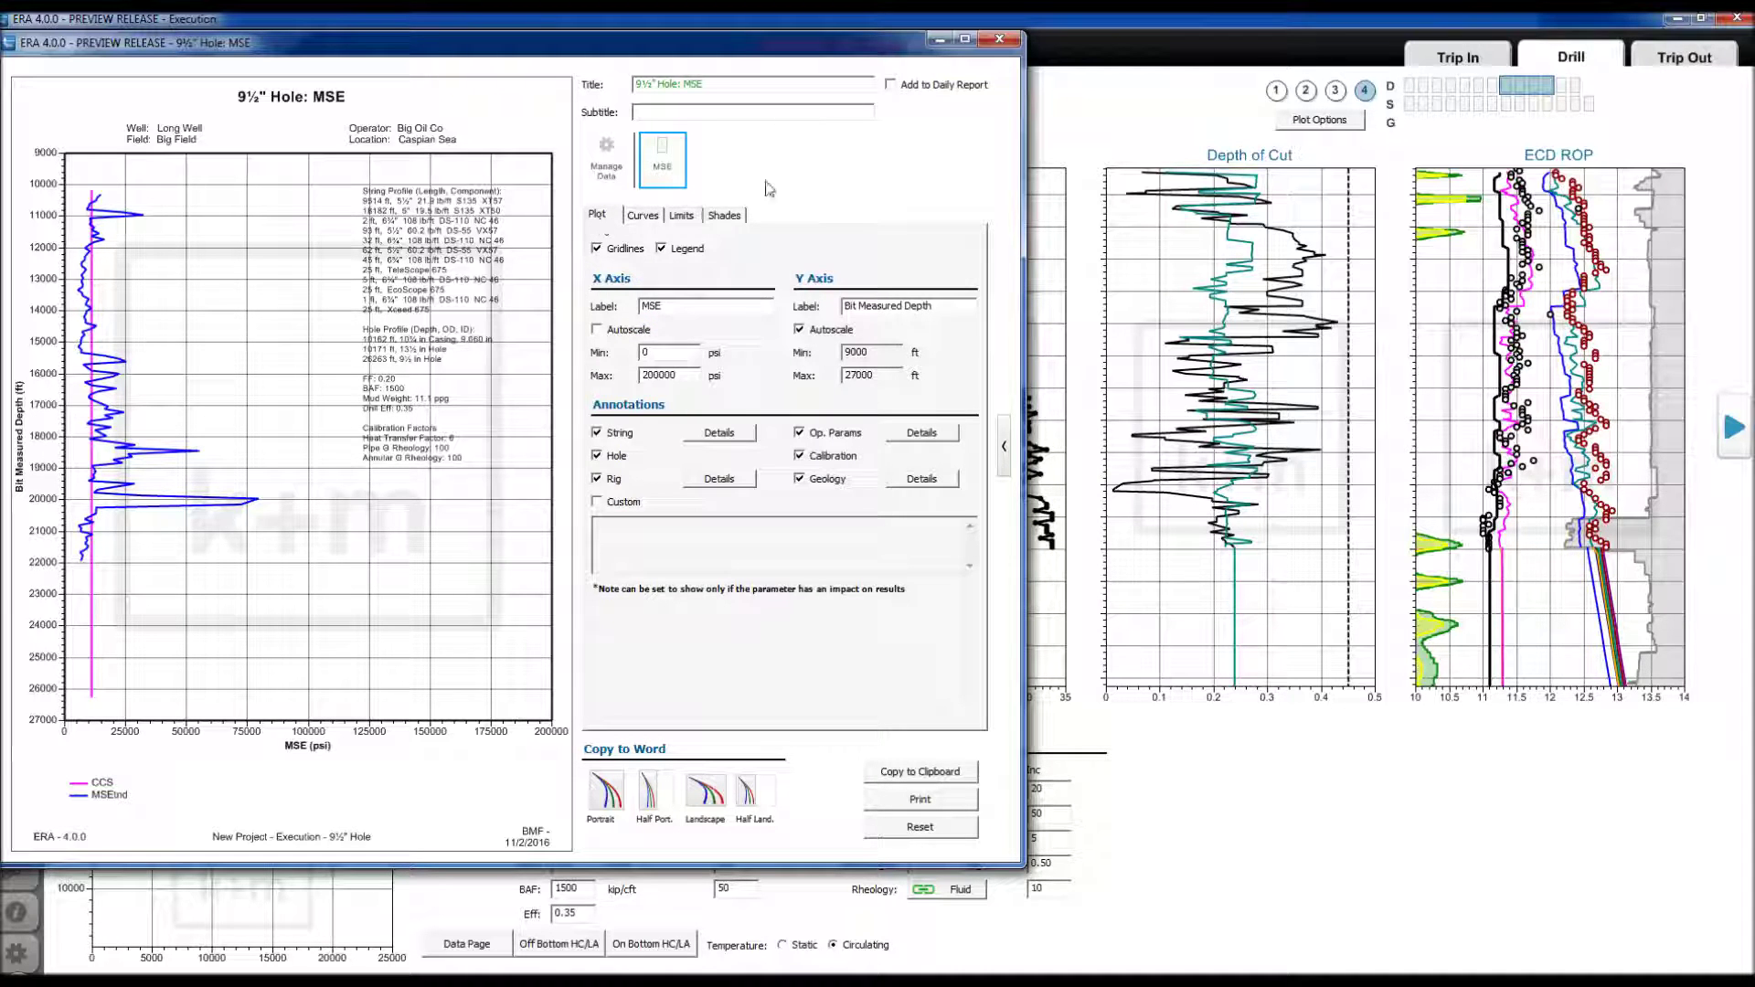
pyautogui.click(1001, 39)
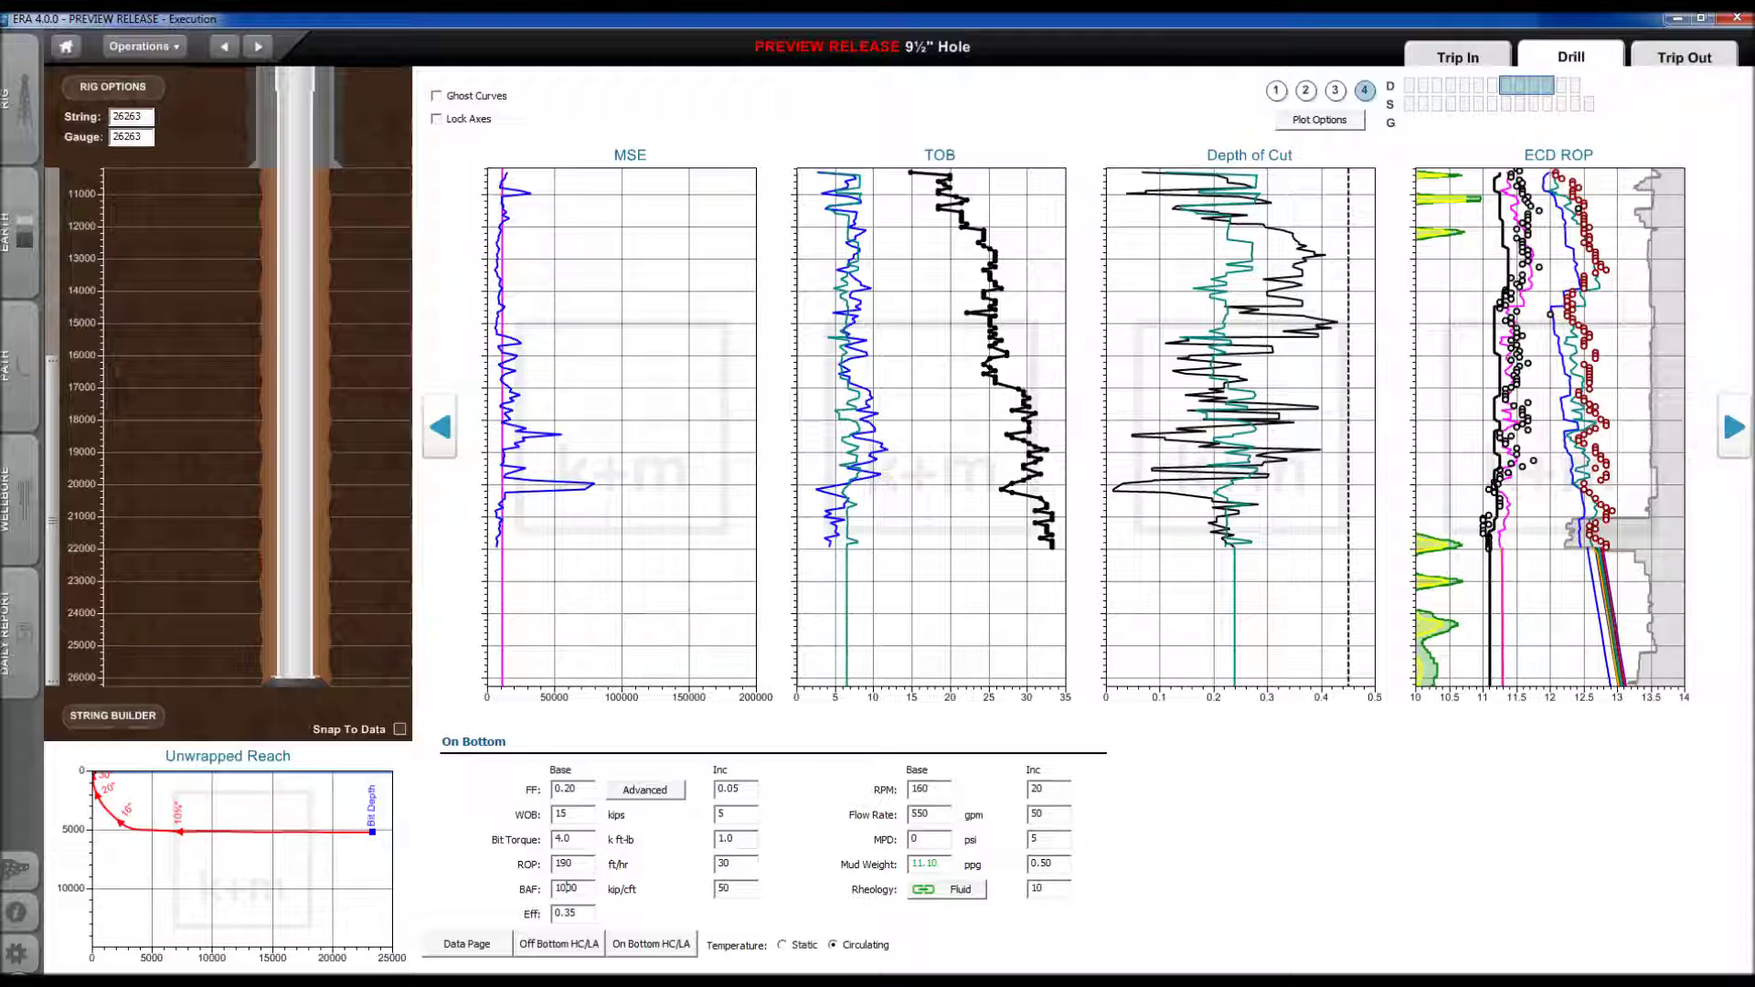
# Step: Restore the base BAF to 1500 kip/cft and show the Torque FF and Minimum Cleanup Volume plots
pyautogui.doubleClick(567, 888)
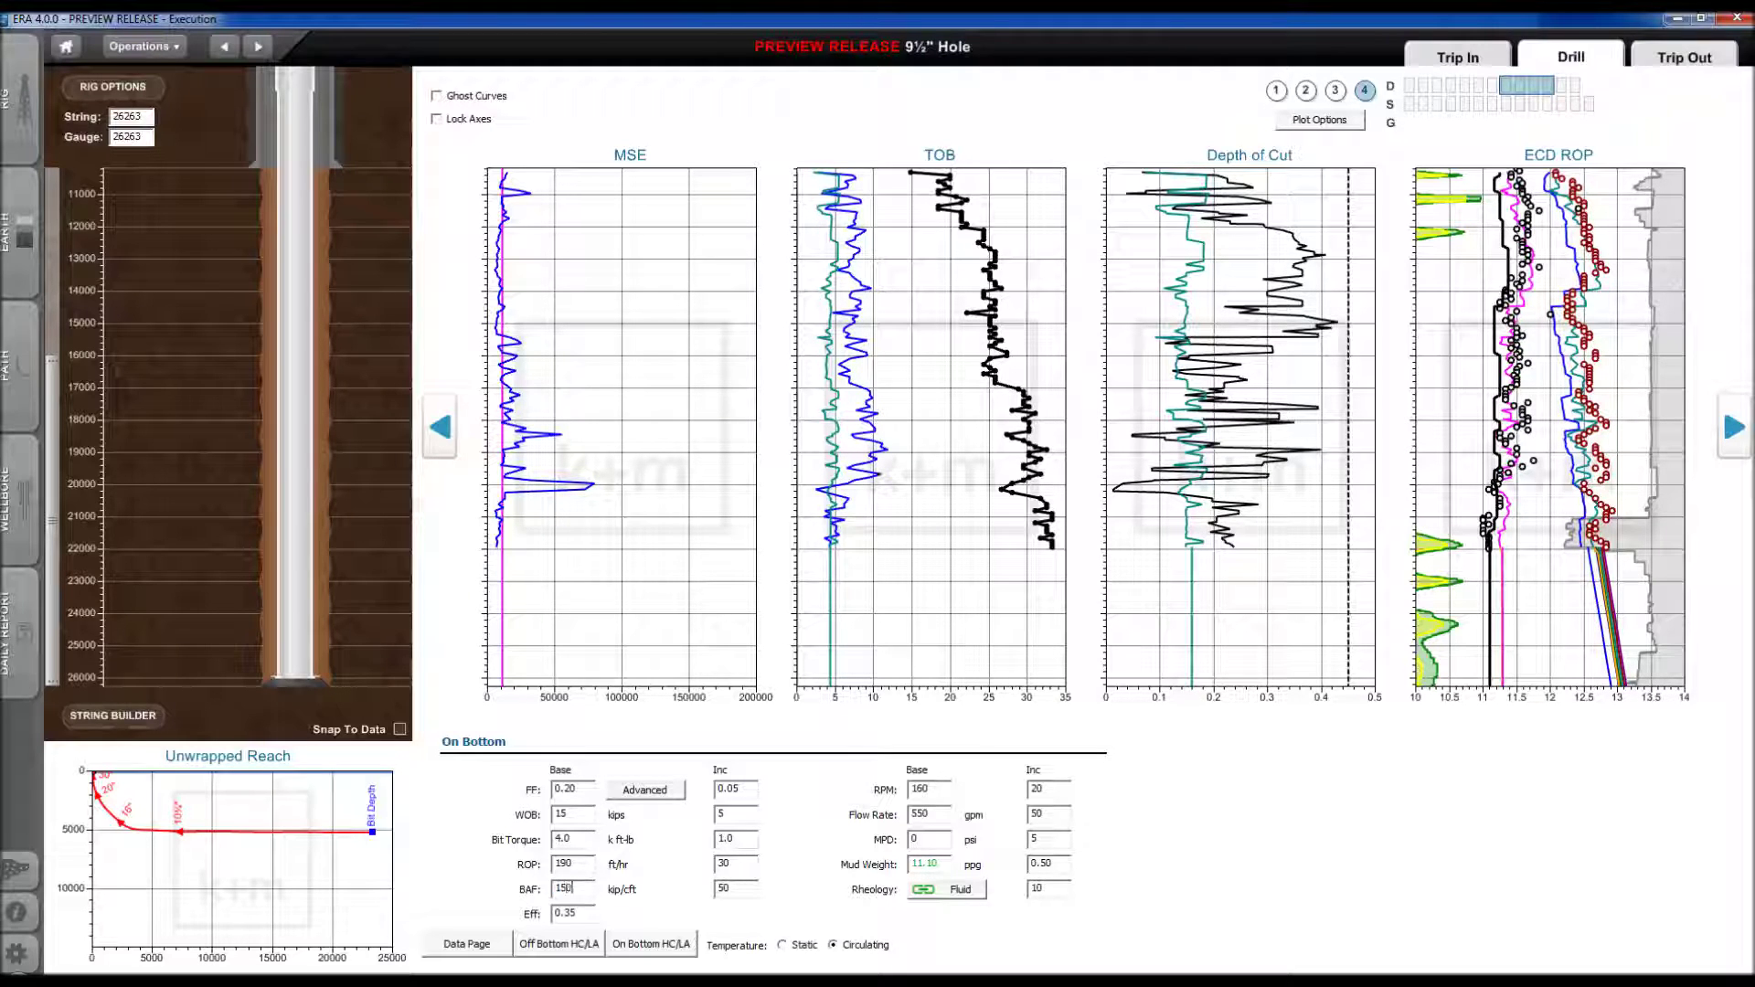
pyautogui.write('1500')
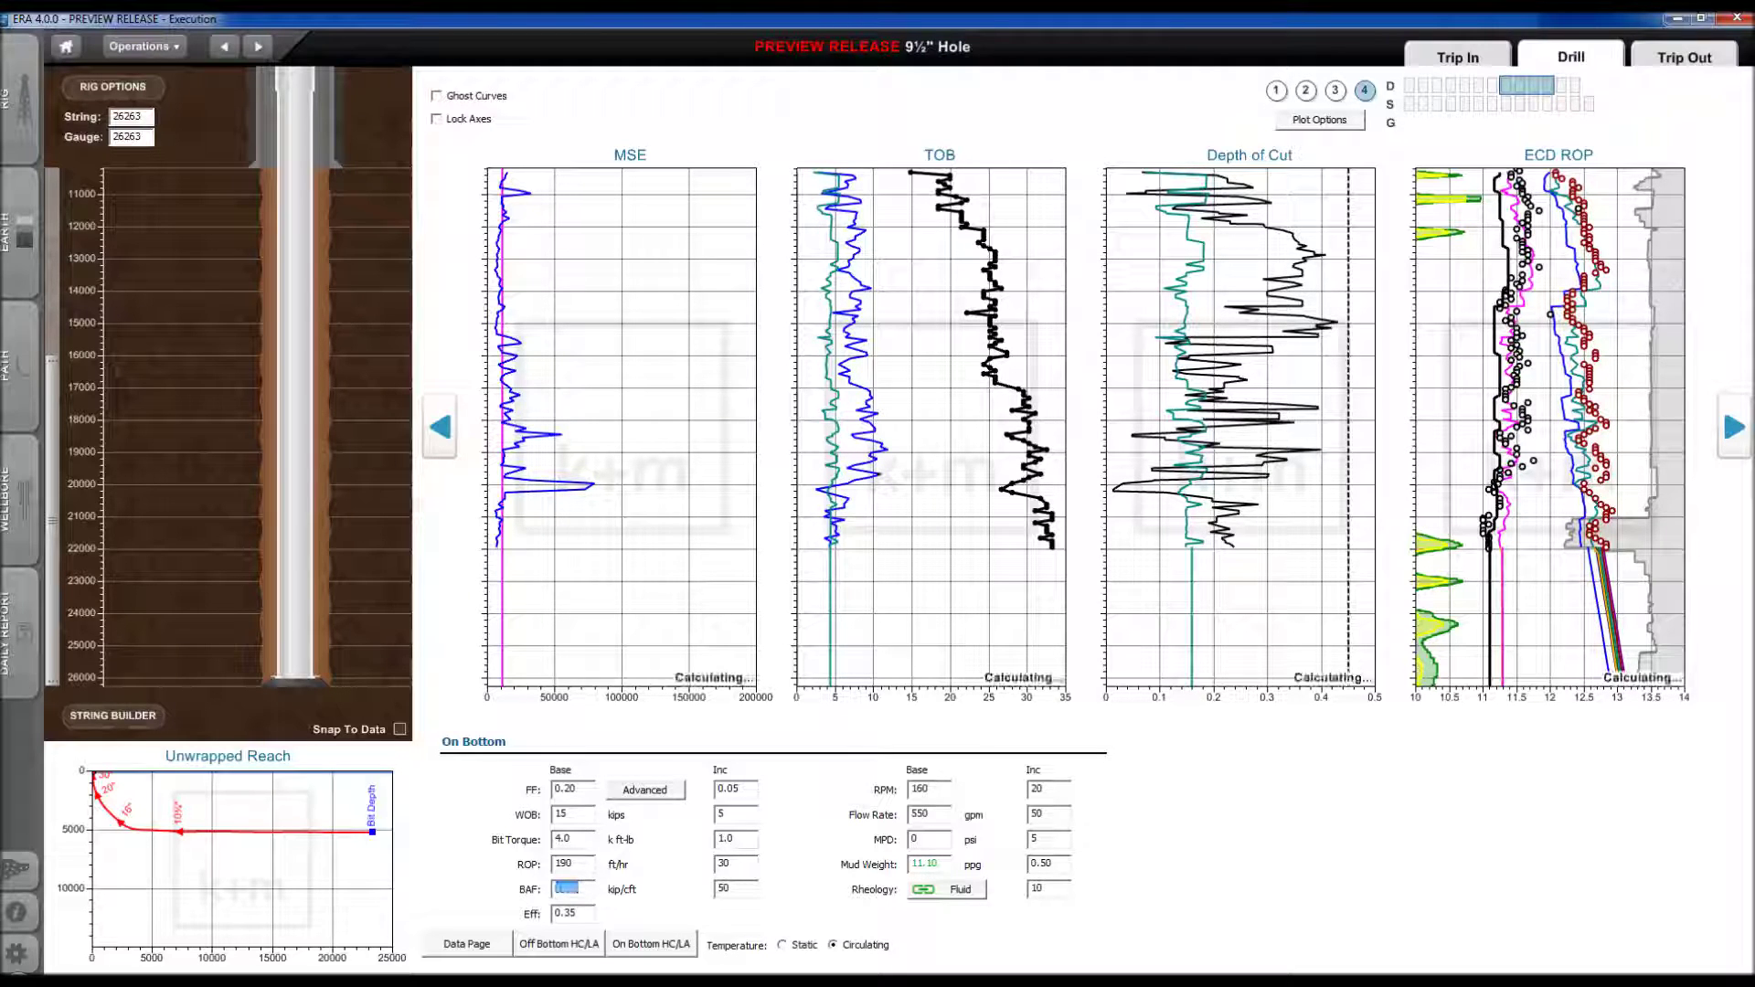
pyautogui.press('Return')
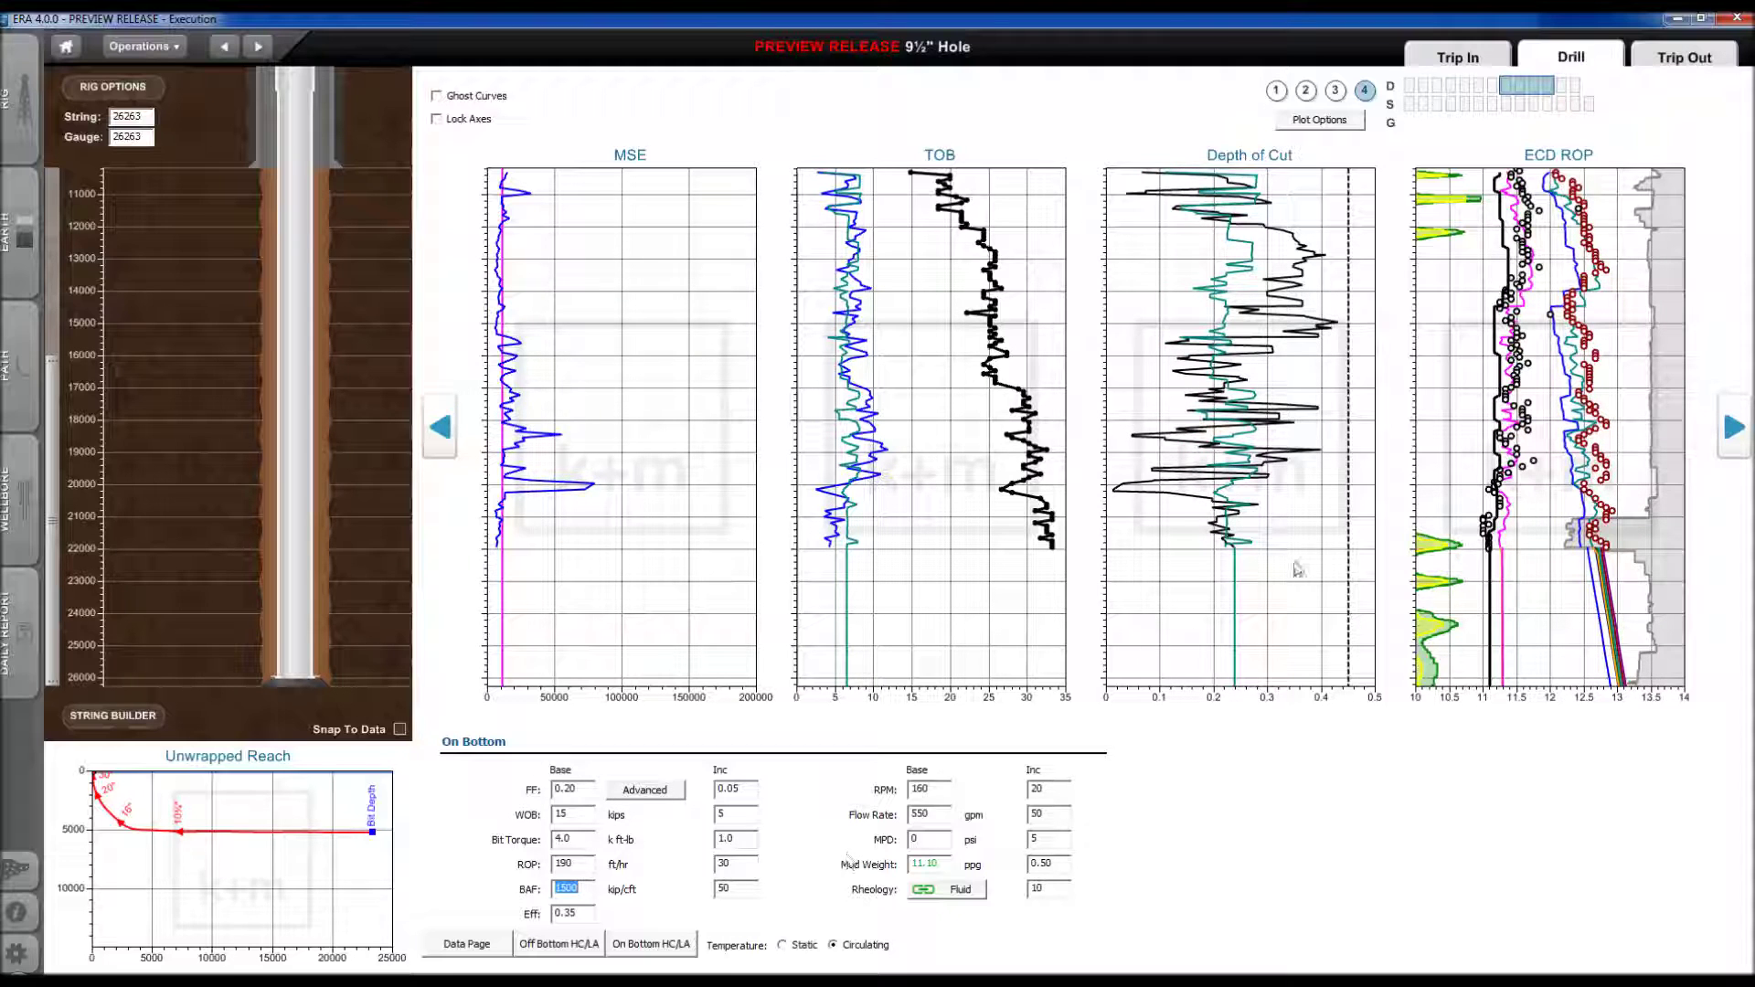
pyautogui.click(1747, 444)
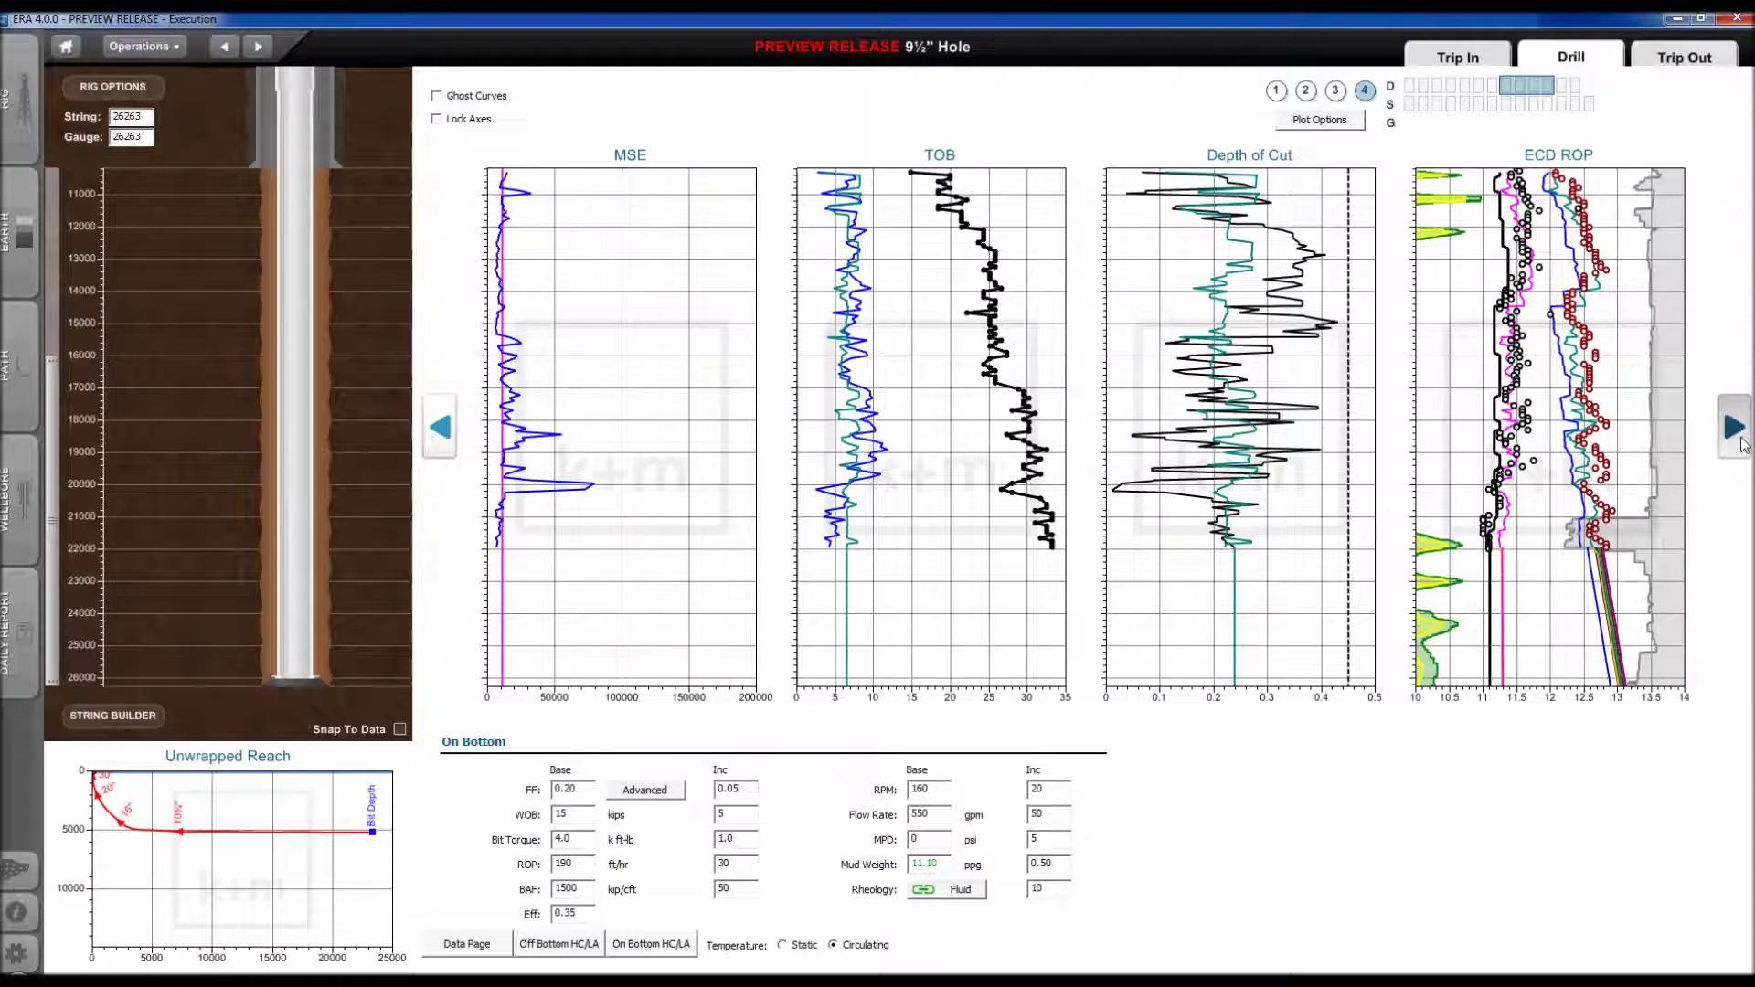
pyautogui.click(1747, 444)
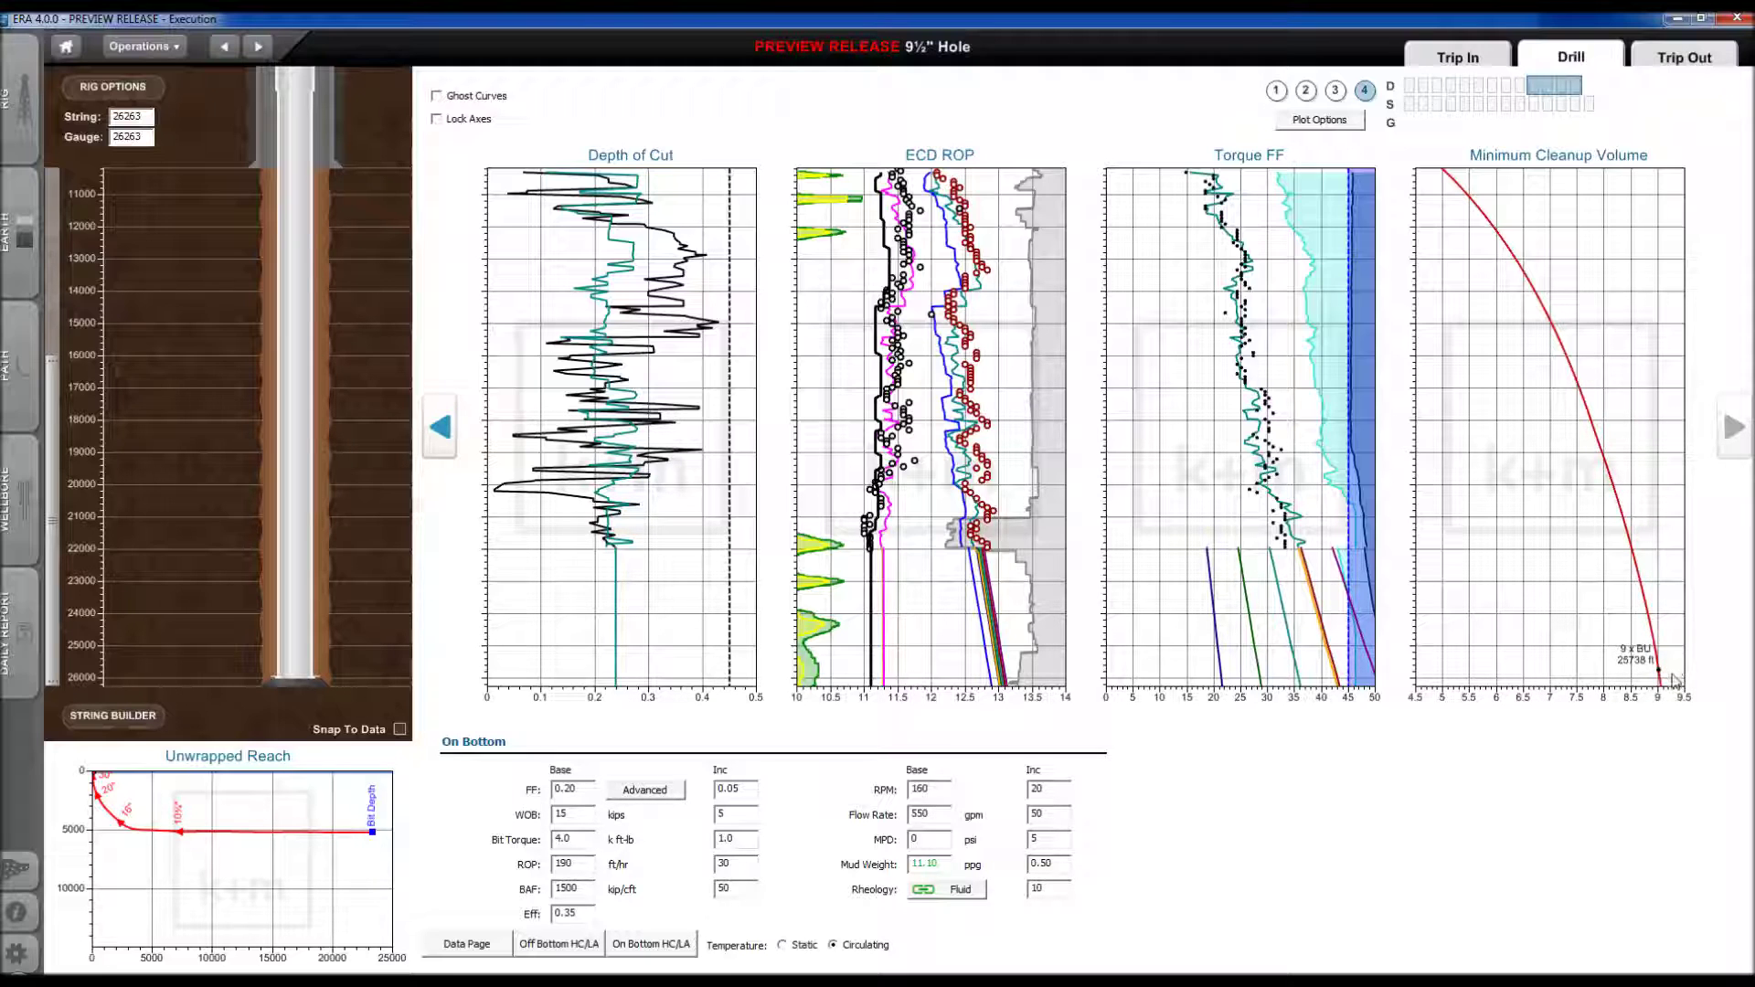
# Step: Show the S plots, raise the string to about 20106 ft, and view the plots through Side Force WOB
pyautogui.click(1409, 105)
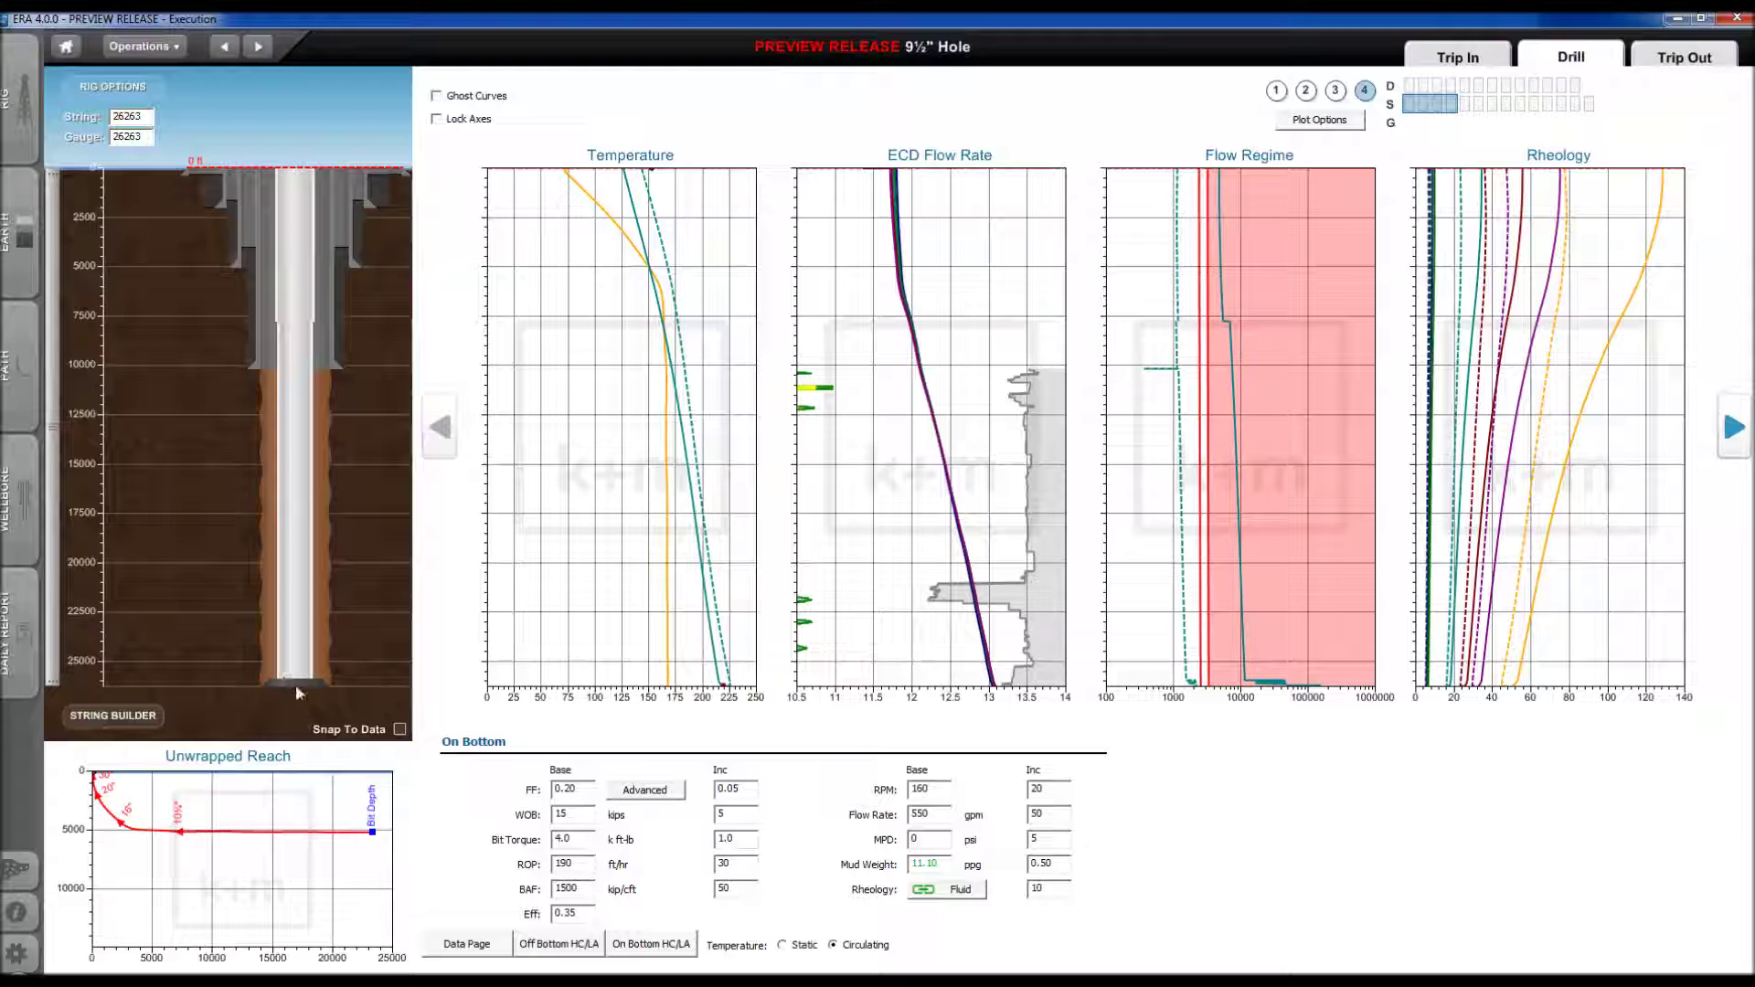
pyautogui.moveTo(296, 686); pyautogui.dragTo(296, 559)
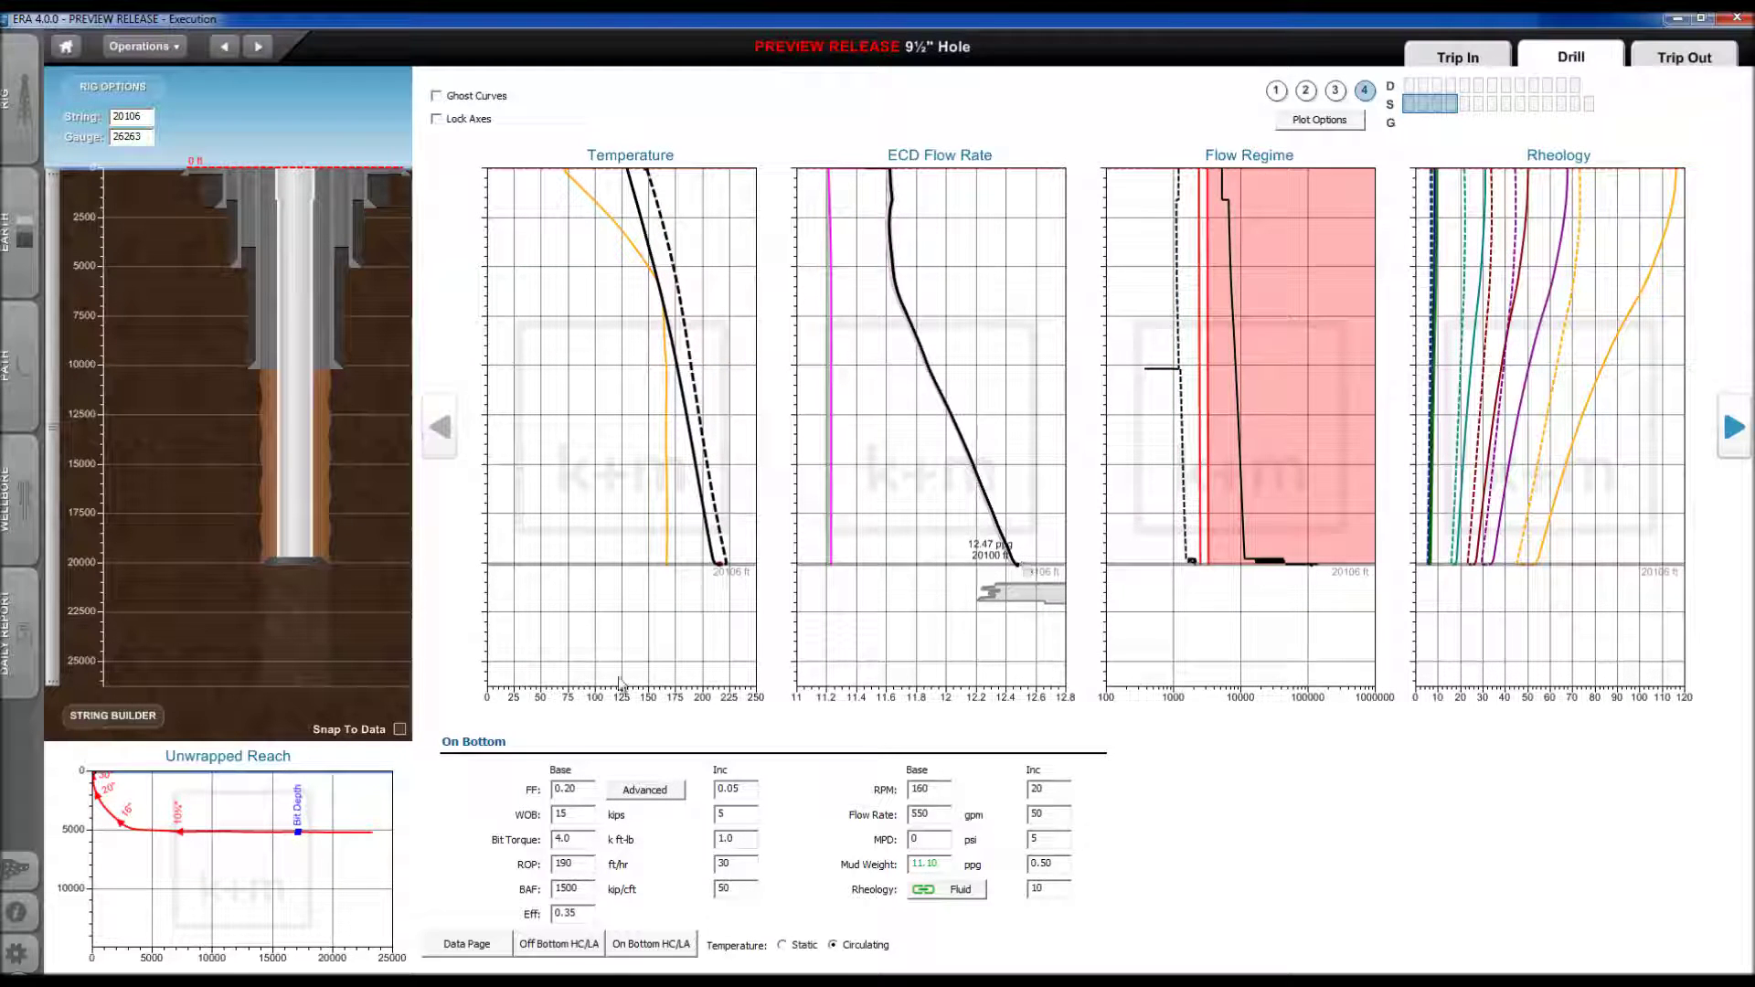
pyautogui.click(1736, 441)
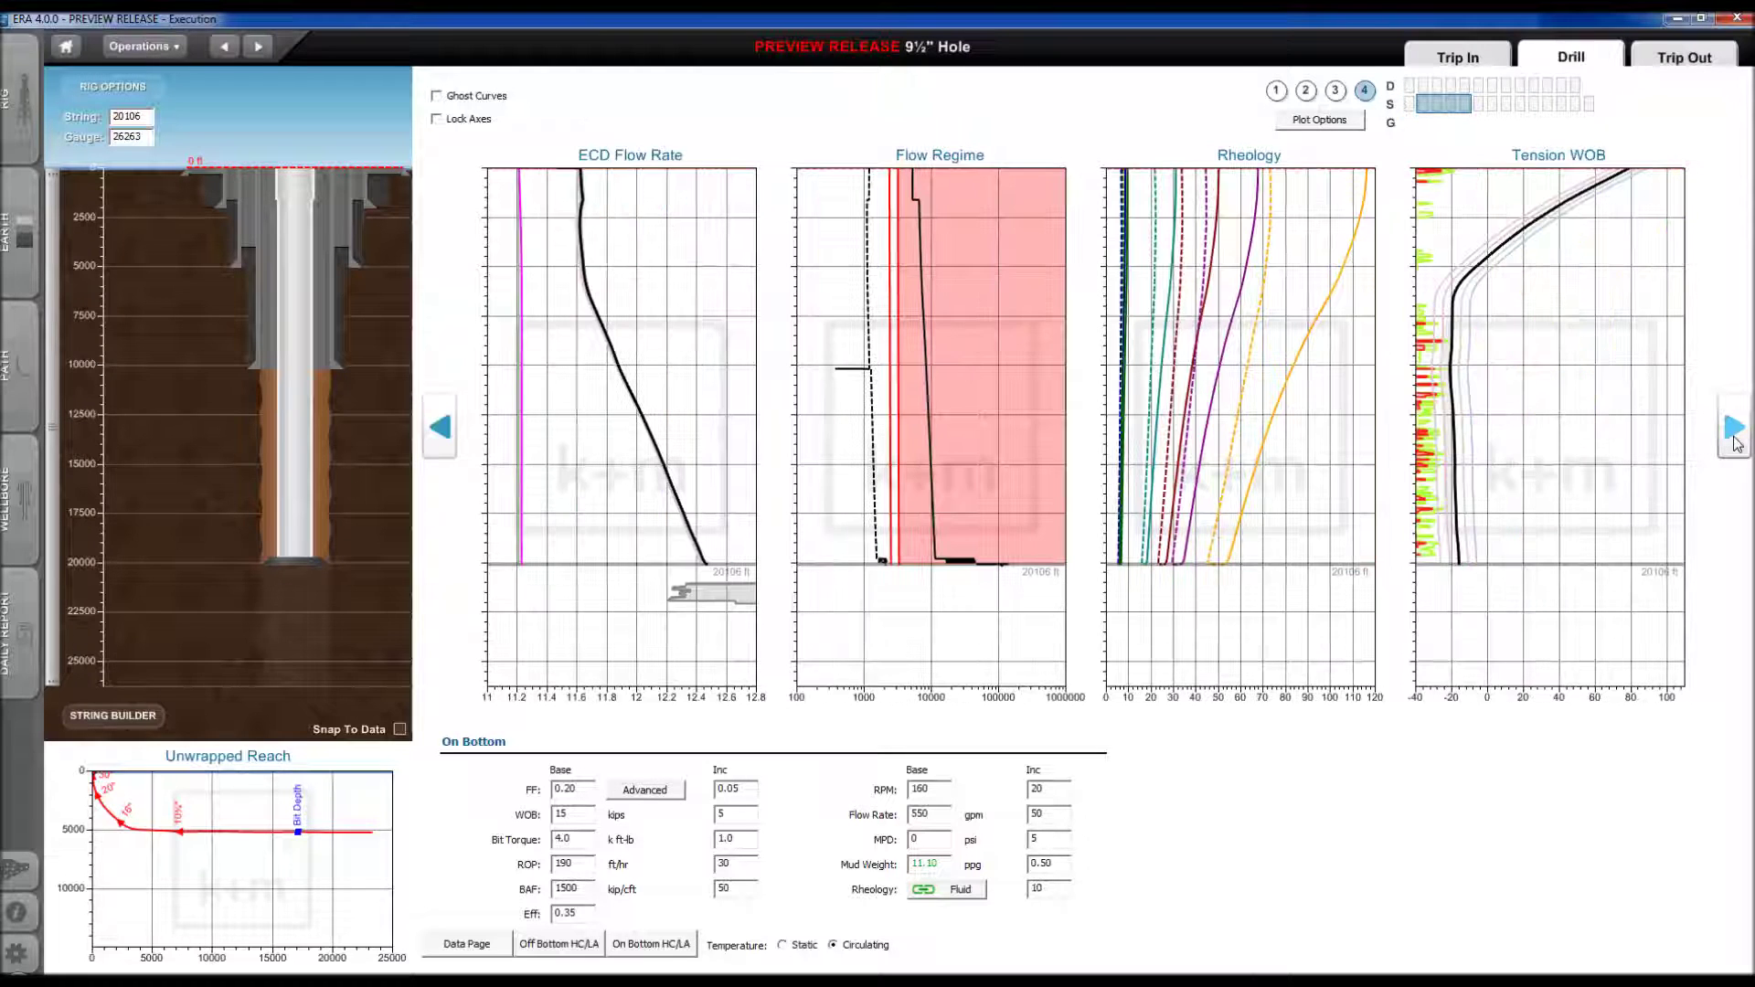
pyautogui.click(1736, 441)
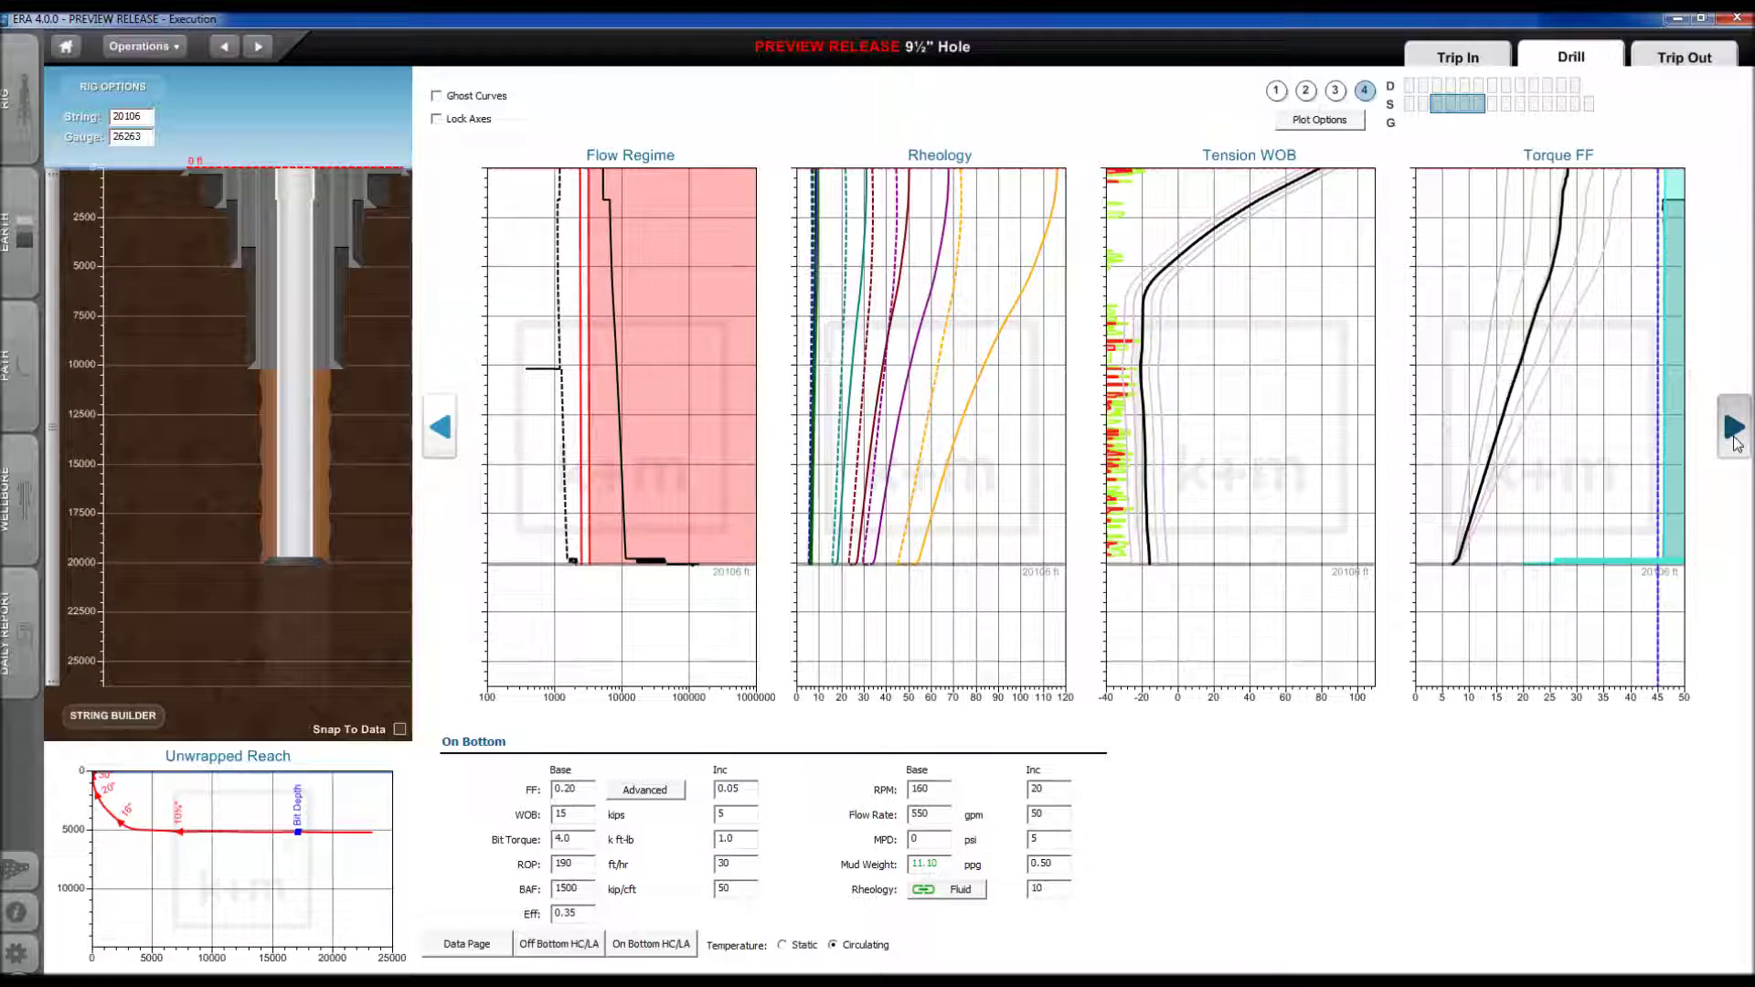
pyautogui.click(1736, 440)
pyautogui.moveTo(871, 552)
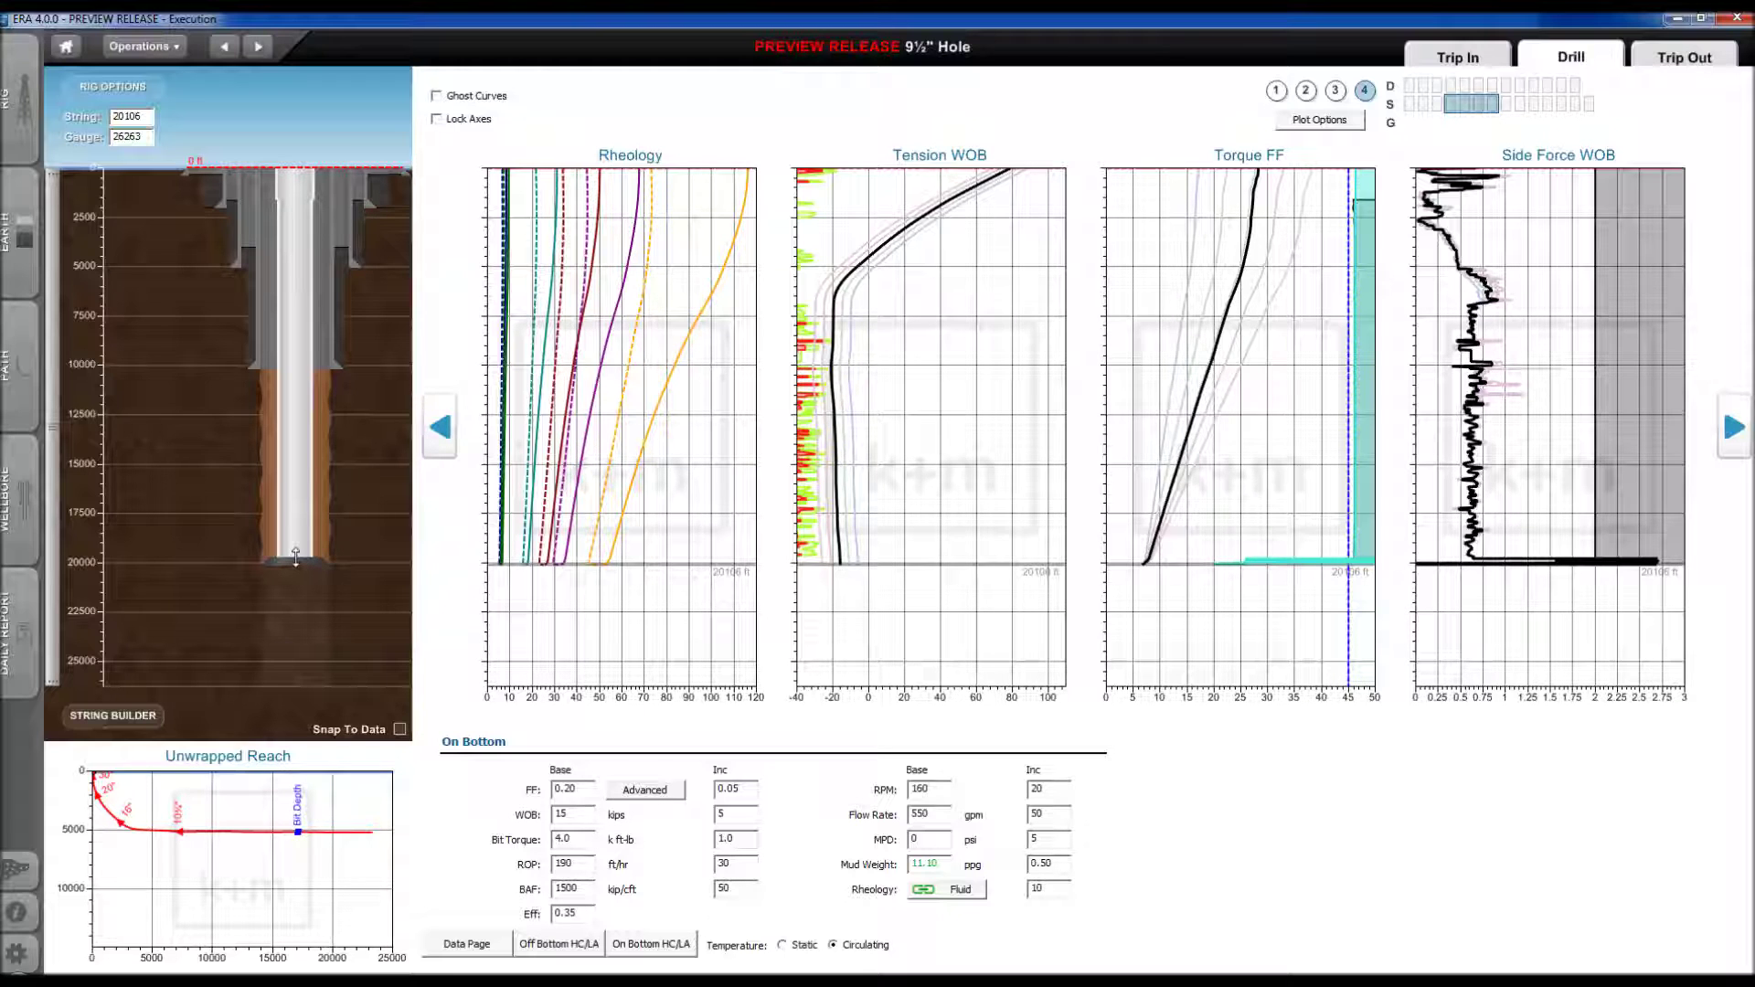
# Step: Lower the string to about 24490 ft and examine the remaining S plots through Fric Press Flow Rate
pyautogui.moveTo(296, 557); pyautogui.dragTo(303, 649)
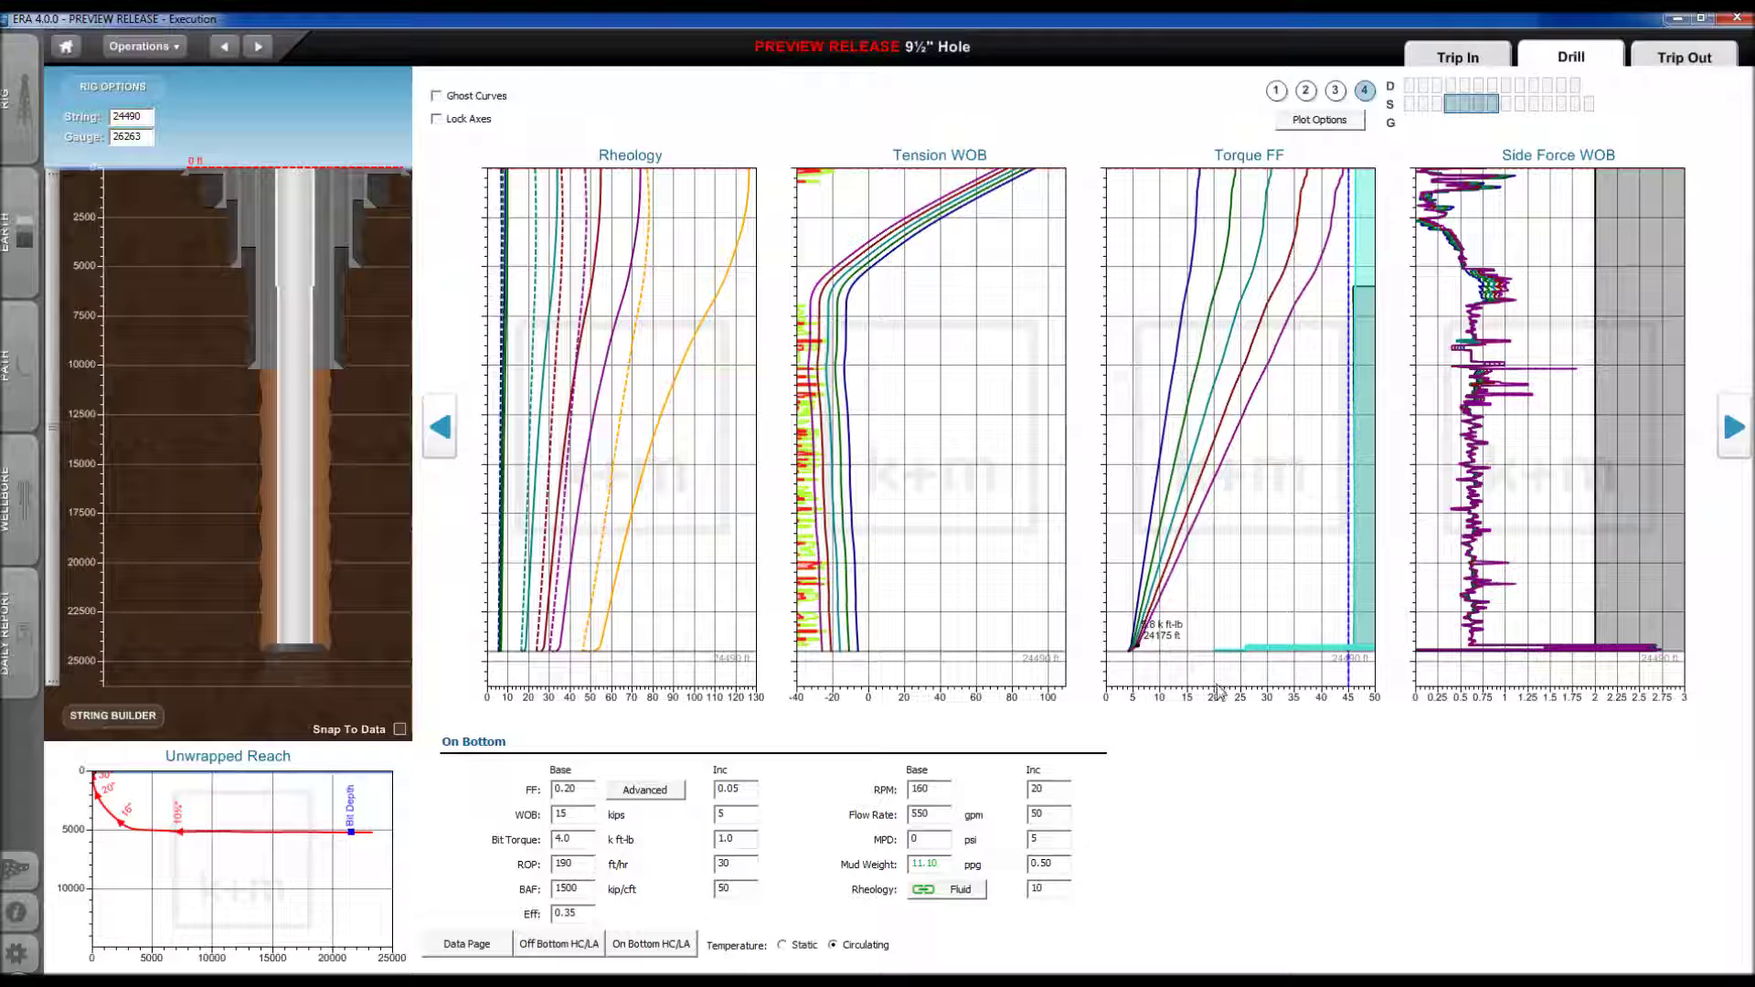
pyautogui.click(1736, 427)
pyautogui.click(1735, 427)
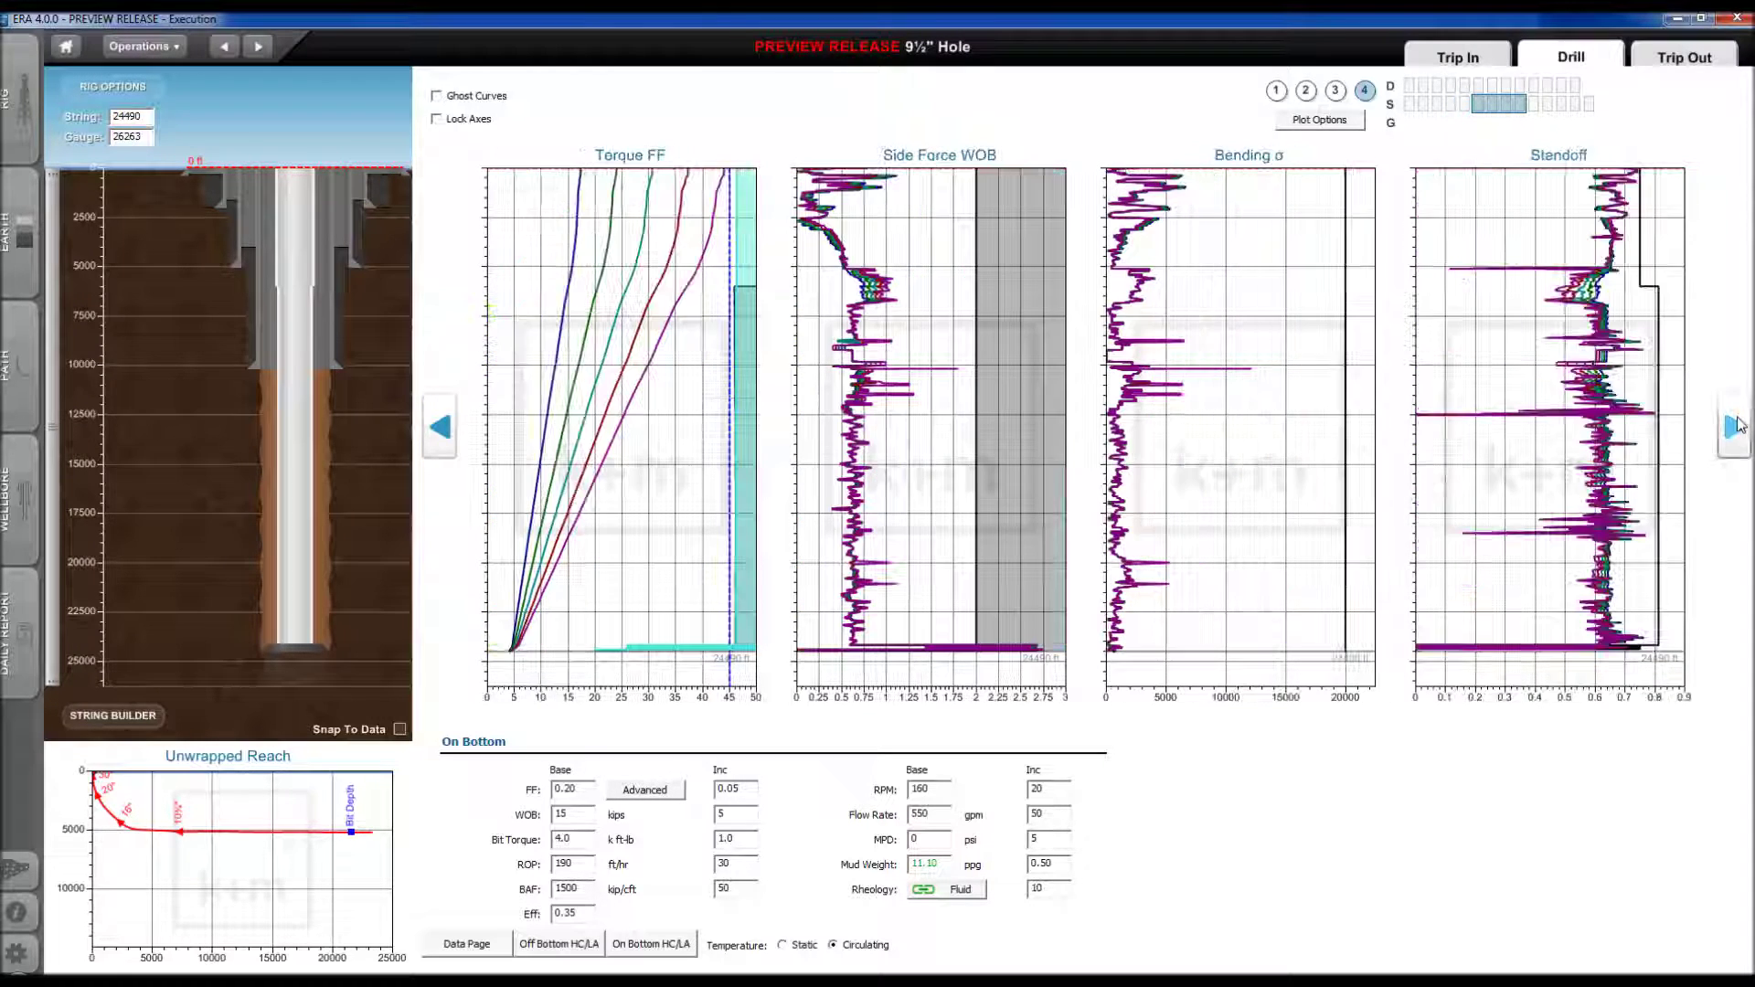
pyautogui.click(1736, 427)
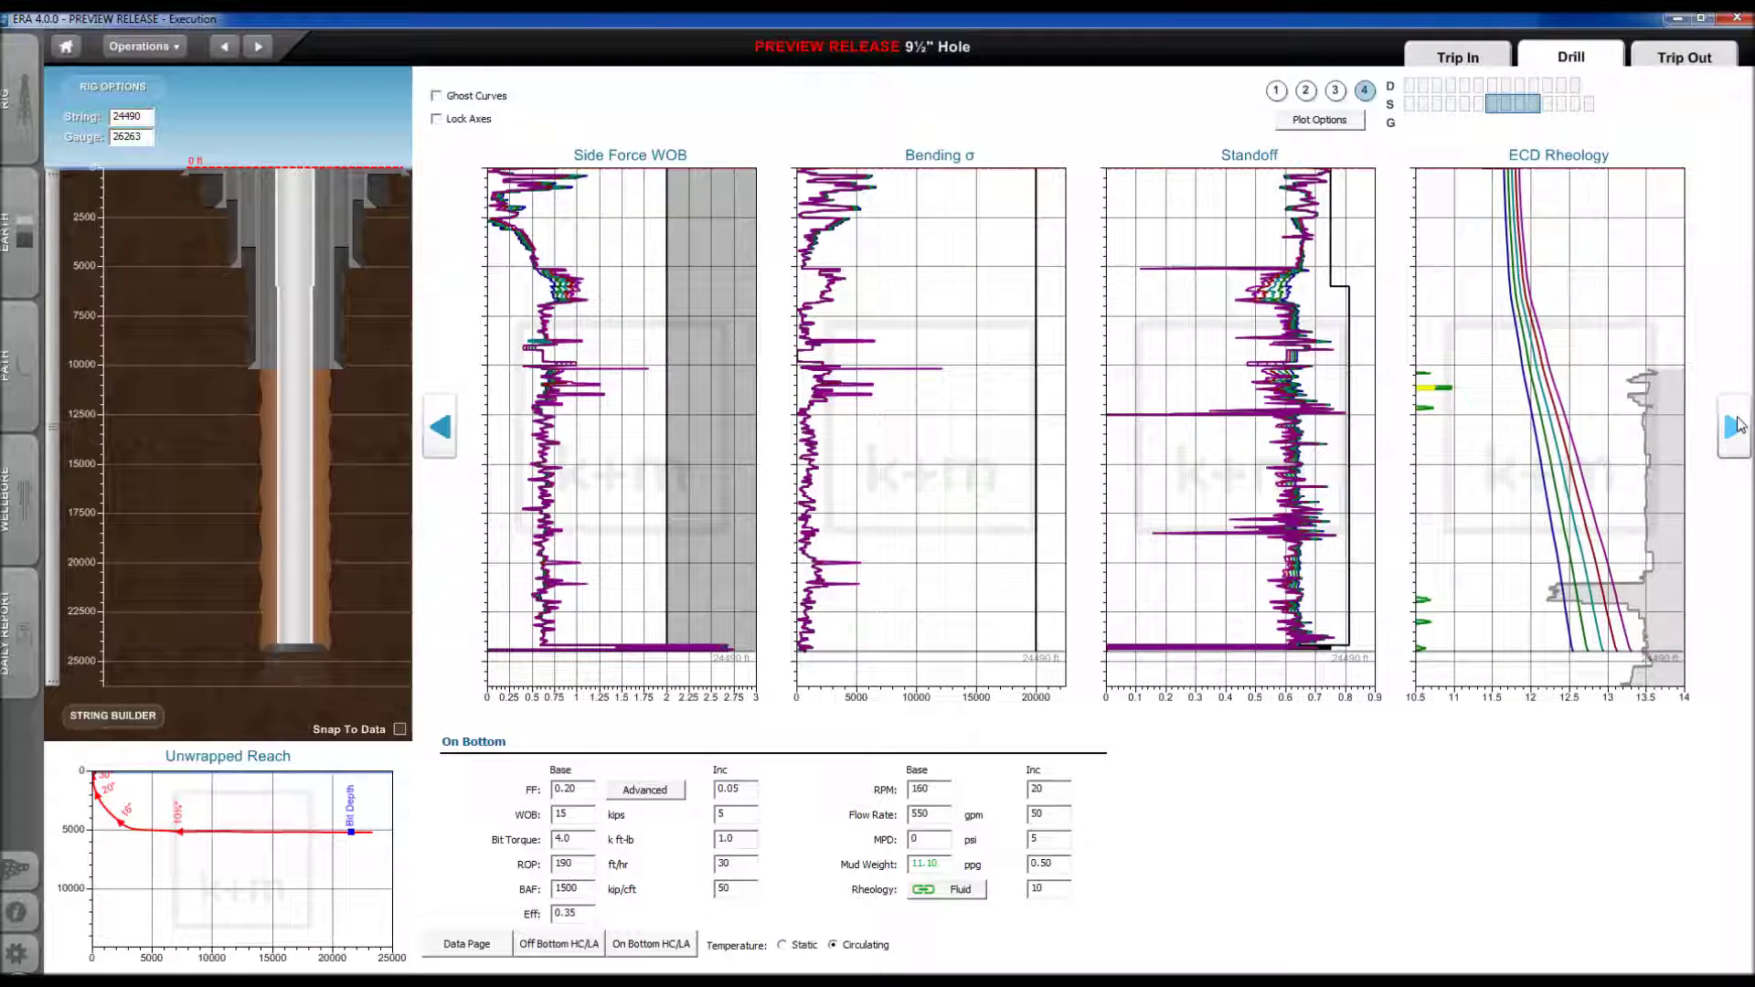
pyautogui.click(1734, 427)
pyautogui.click(1734, 427)
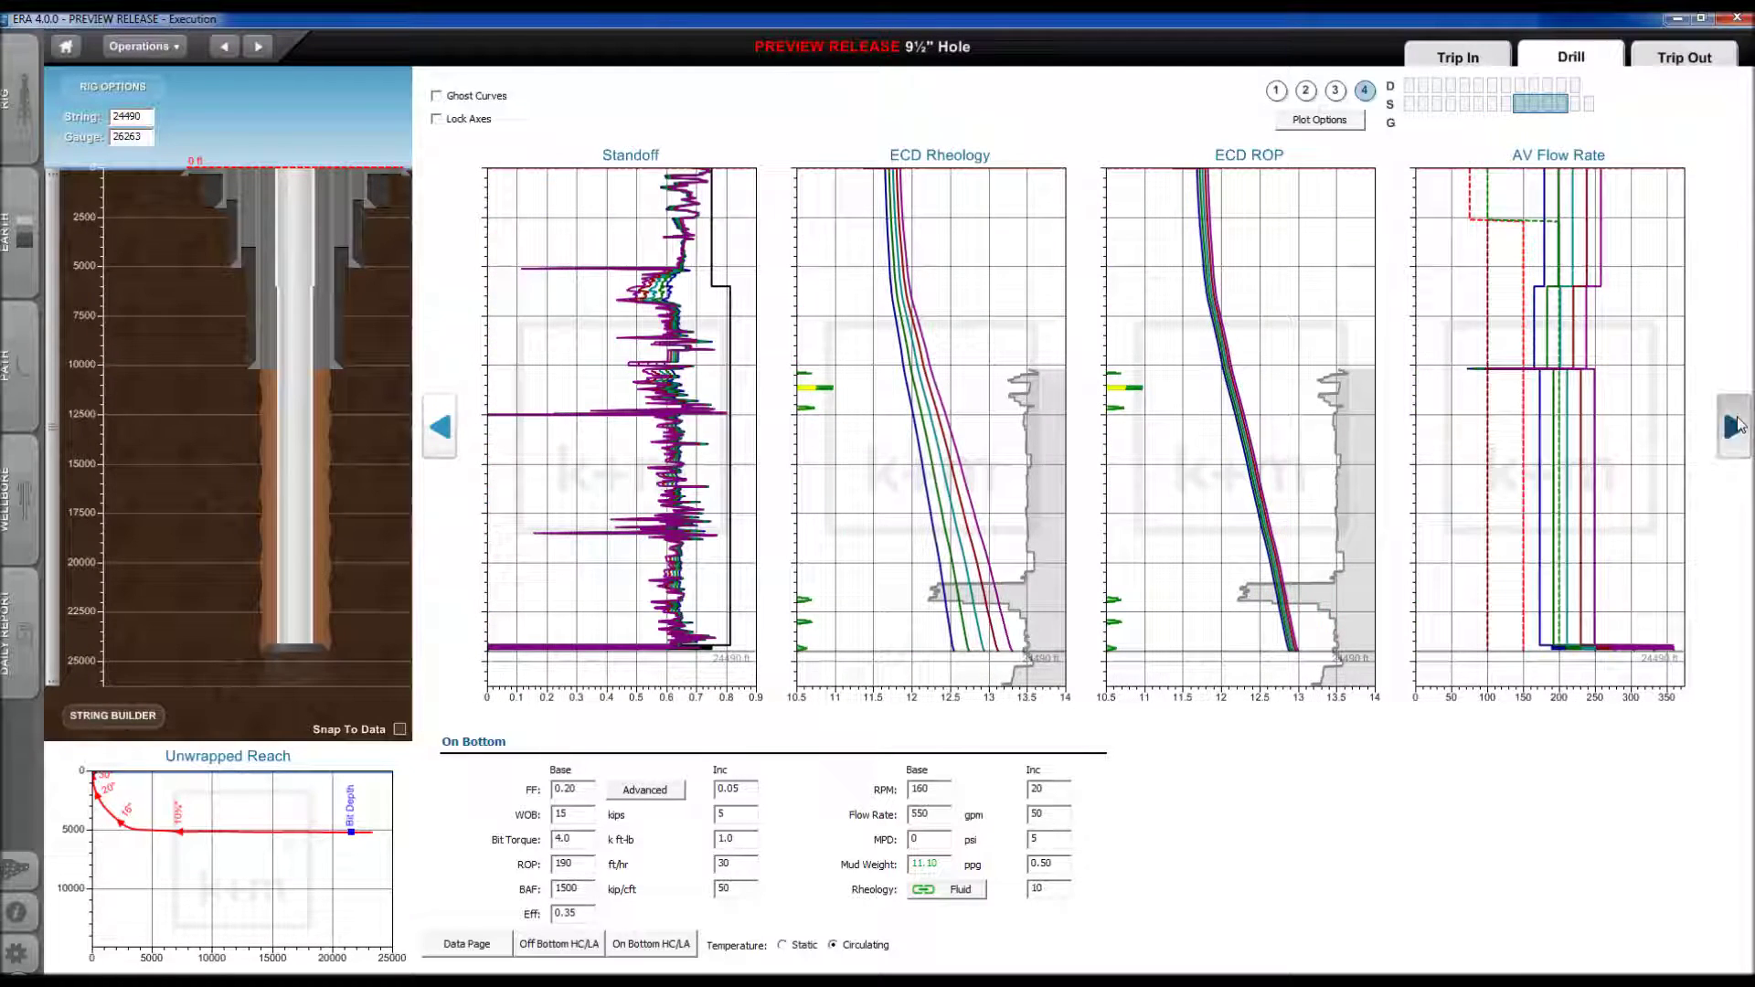
pyautogui.click(1735, 427)
pyautogui.click(1735, 427)
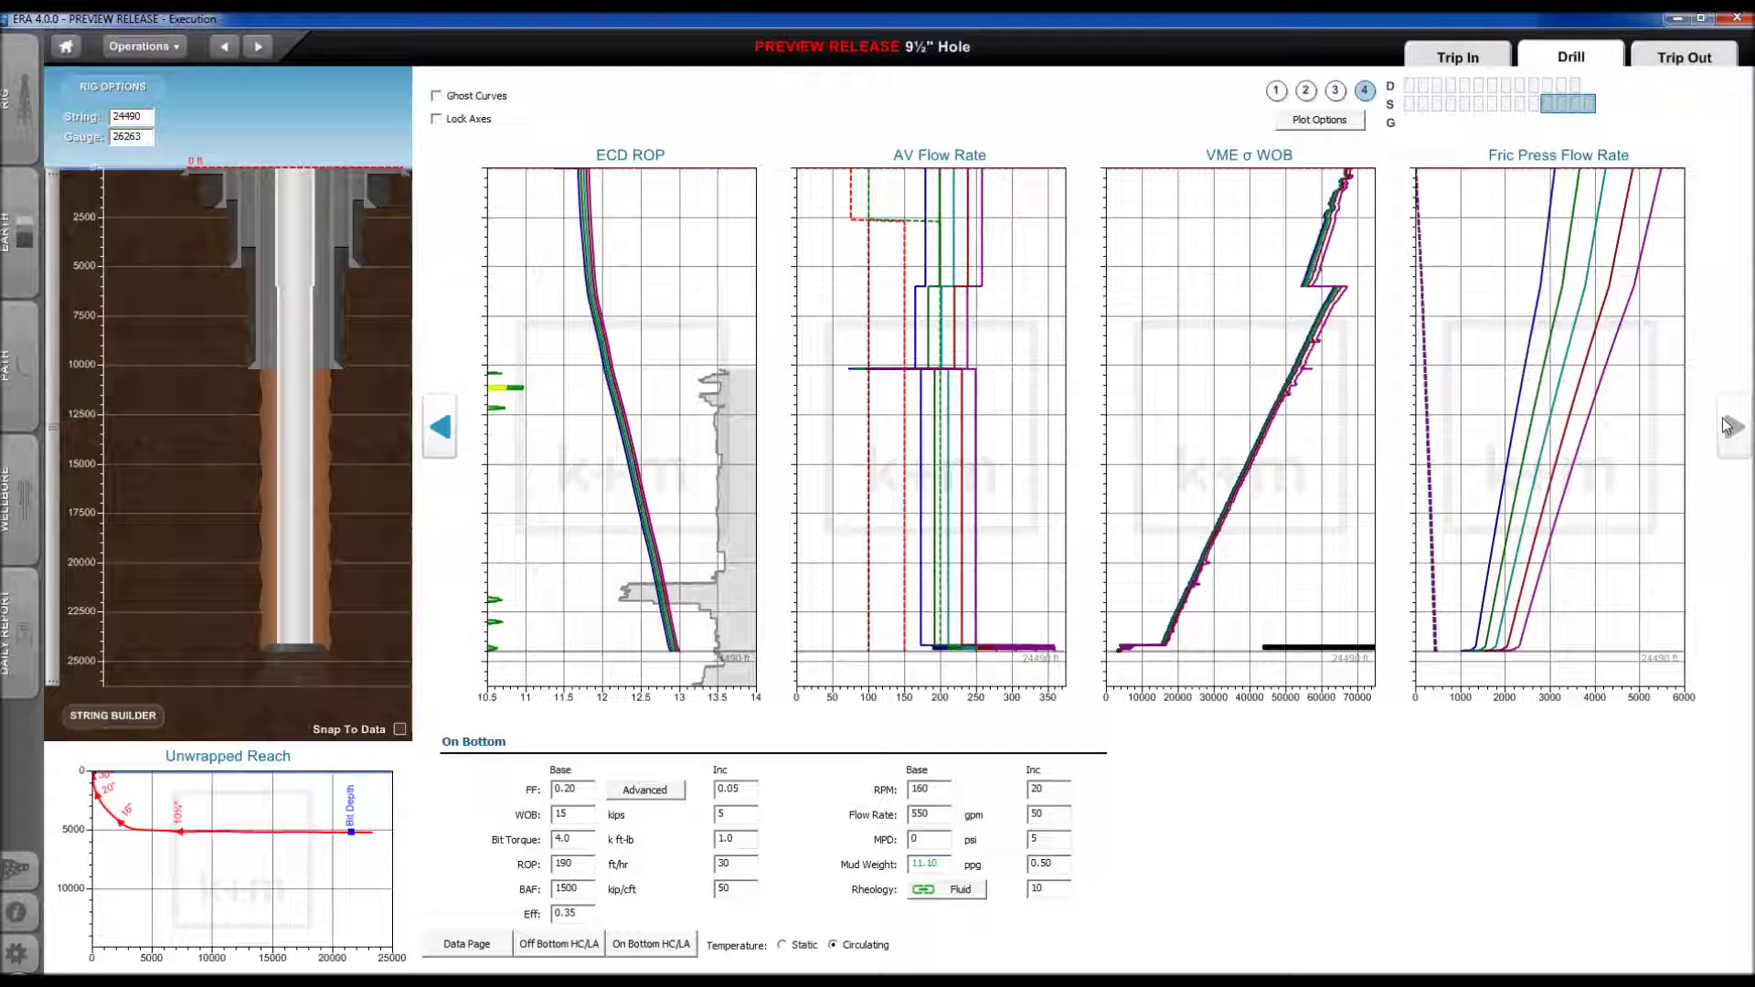
# Step: Return to the first D plots and lower the string to about 26091 ft
pyautogui.click(1412, 102)
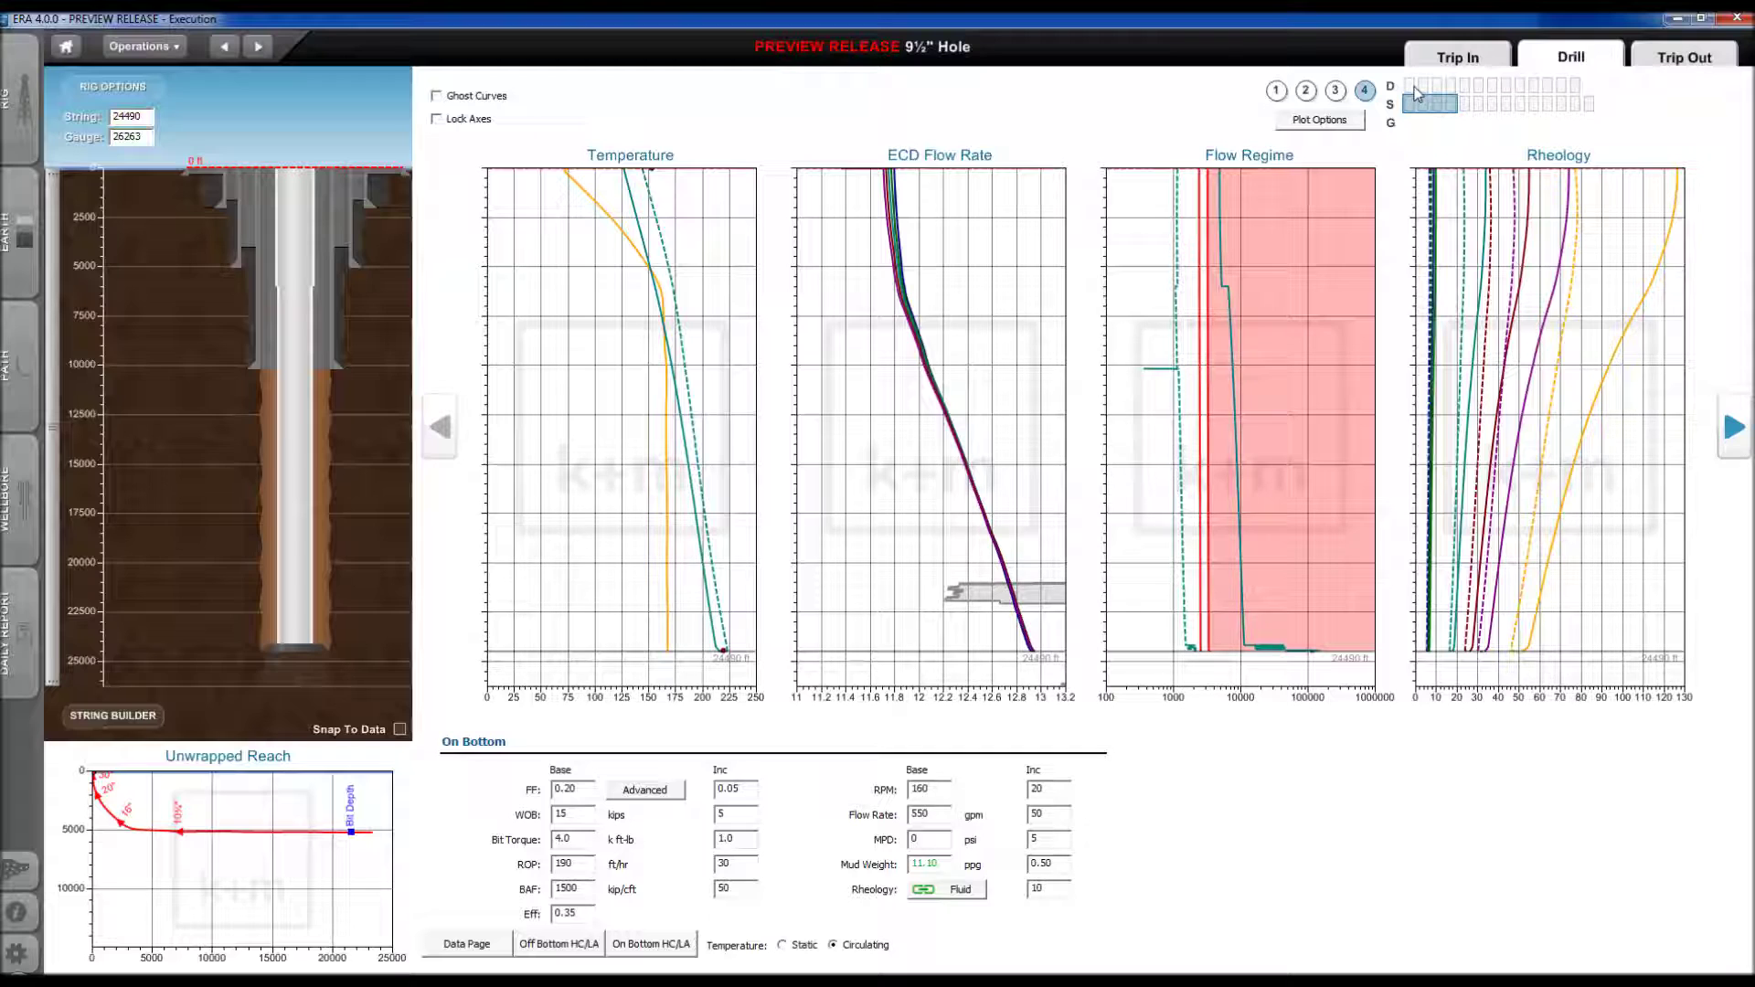
pyautogui.click(1415, 86)
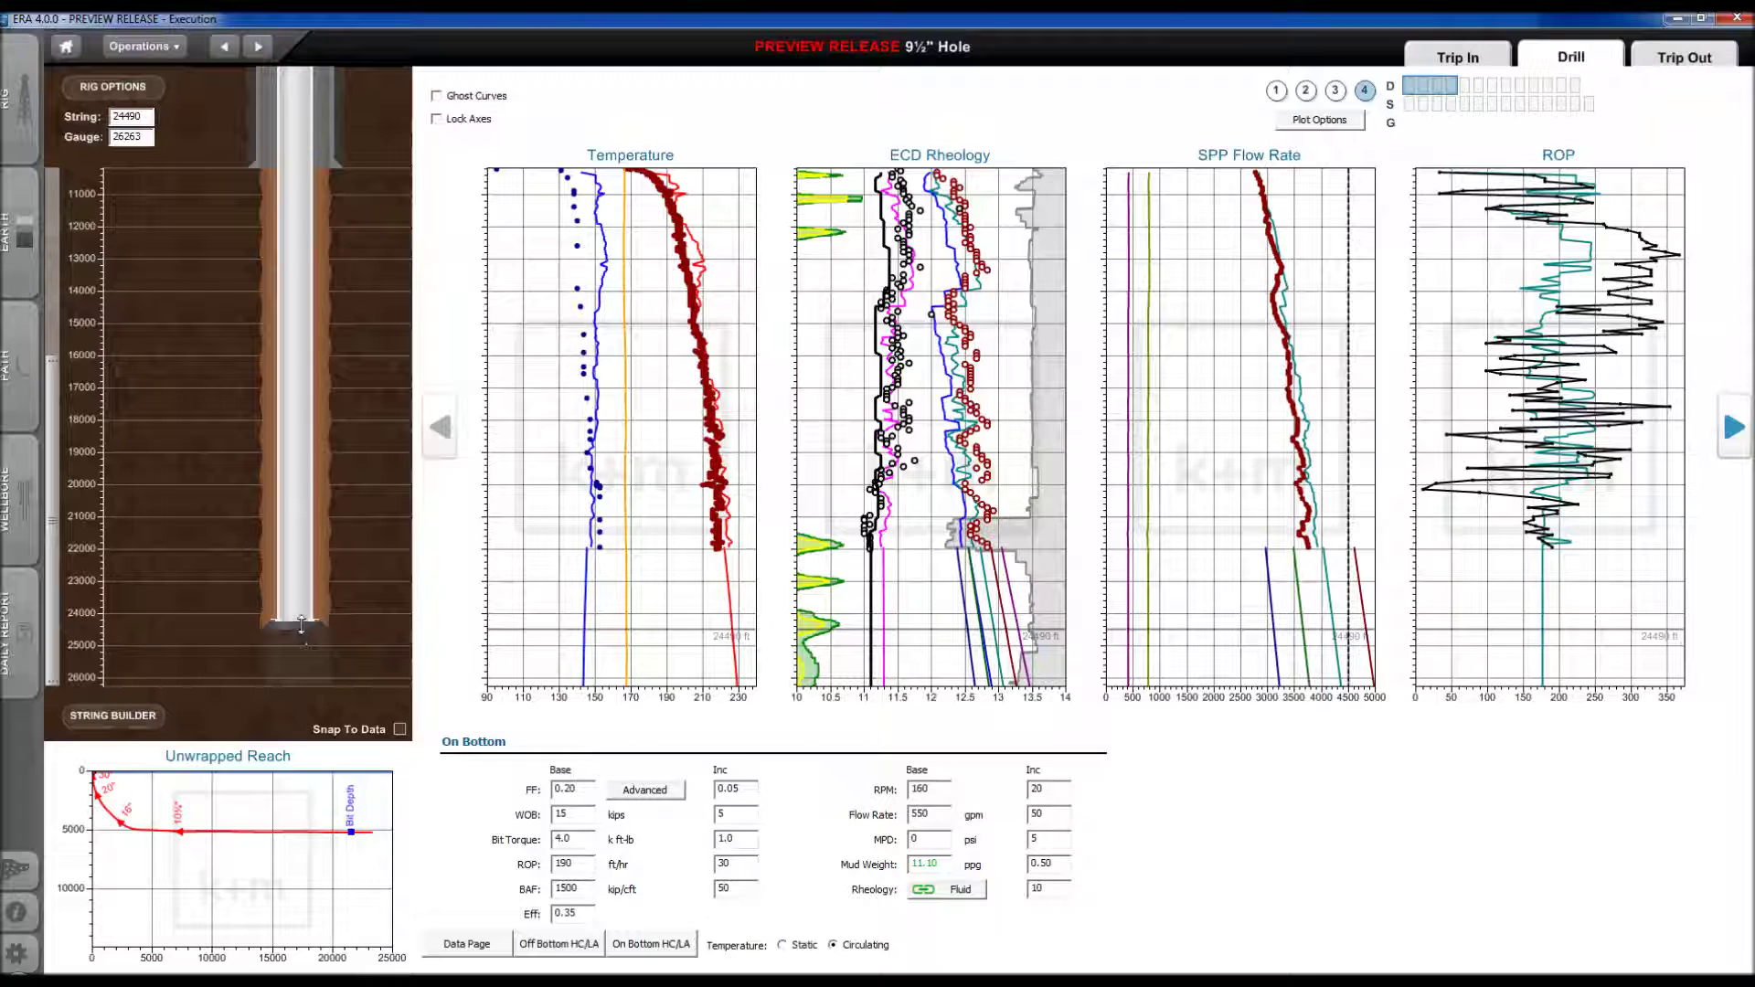
pyautogui.moveTo(299, 630); pyautogui.dragTo(303, 675)
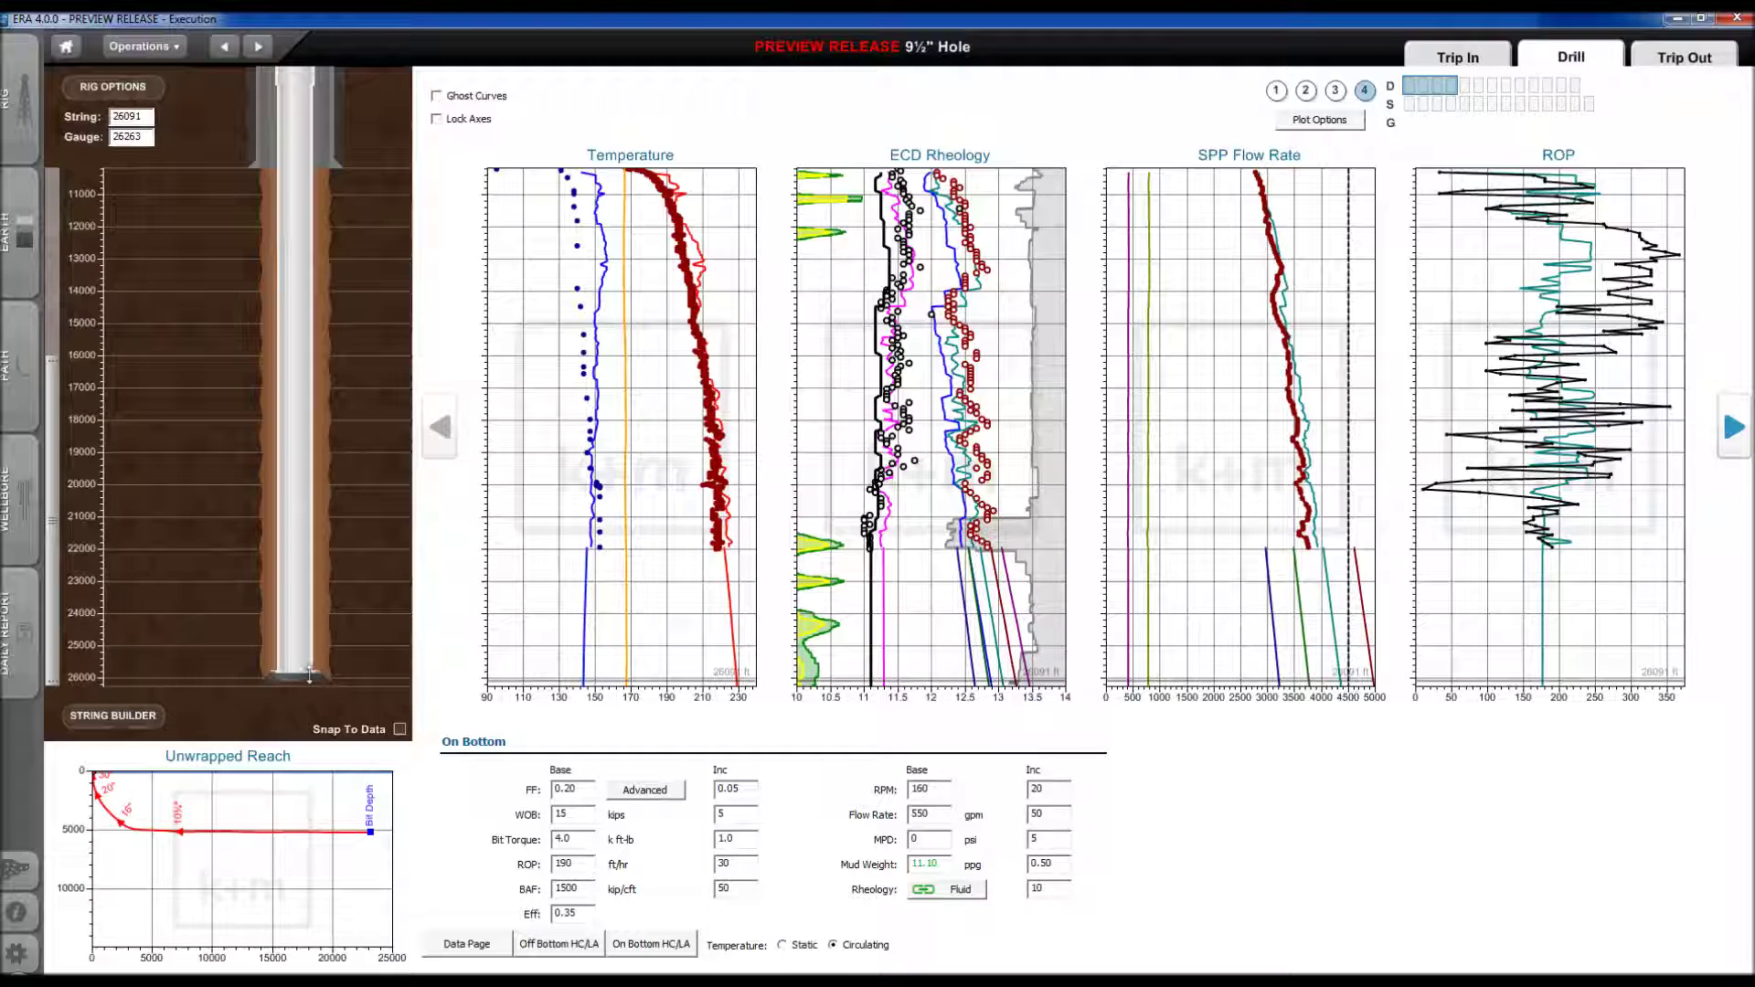
# Step: Go through the D plots to Rotary Speed, ECD Flow Rate, MSE and TOB and examine the MSE curve
pyautogui.click(1734, 427)
pyautogui.click(1734, 427)
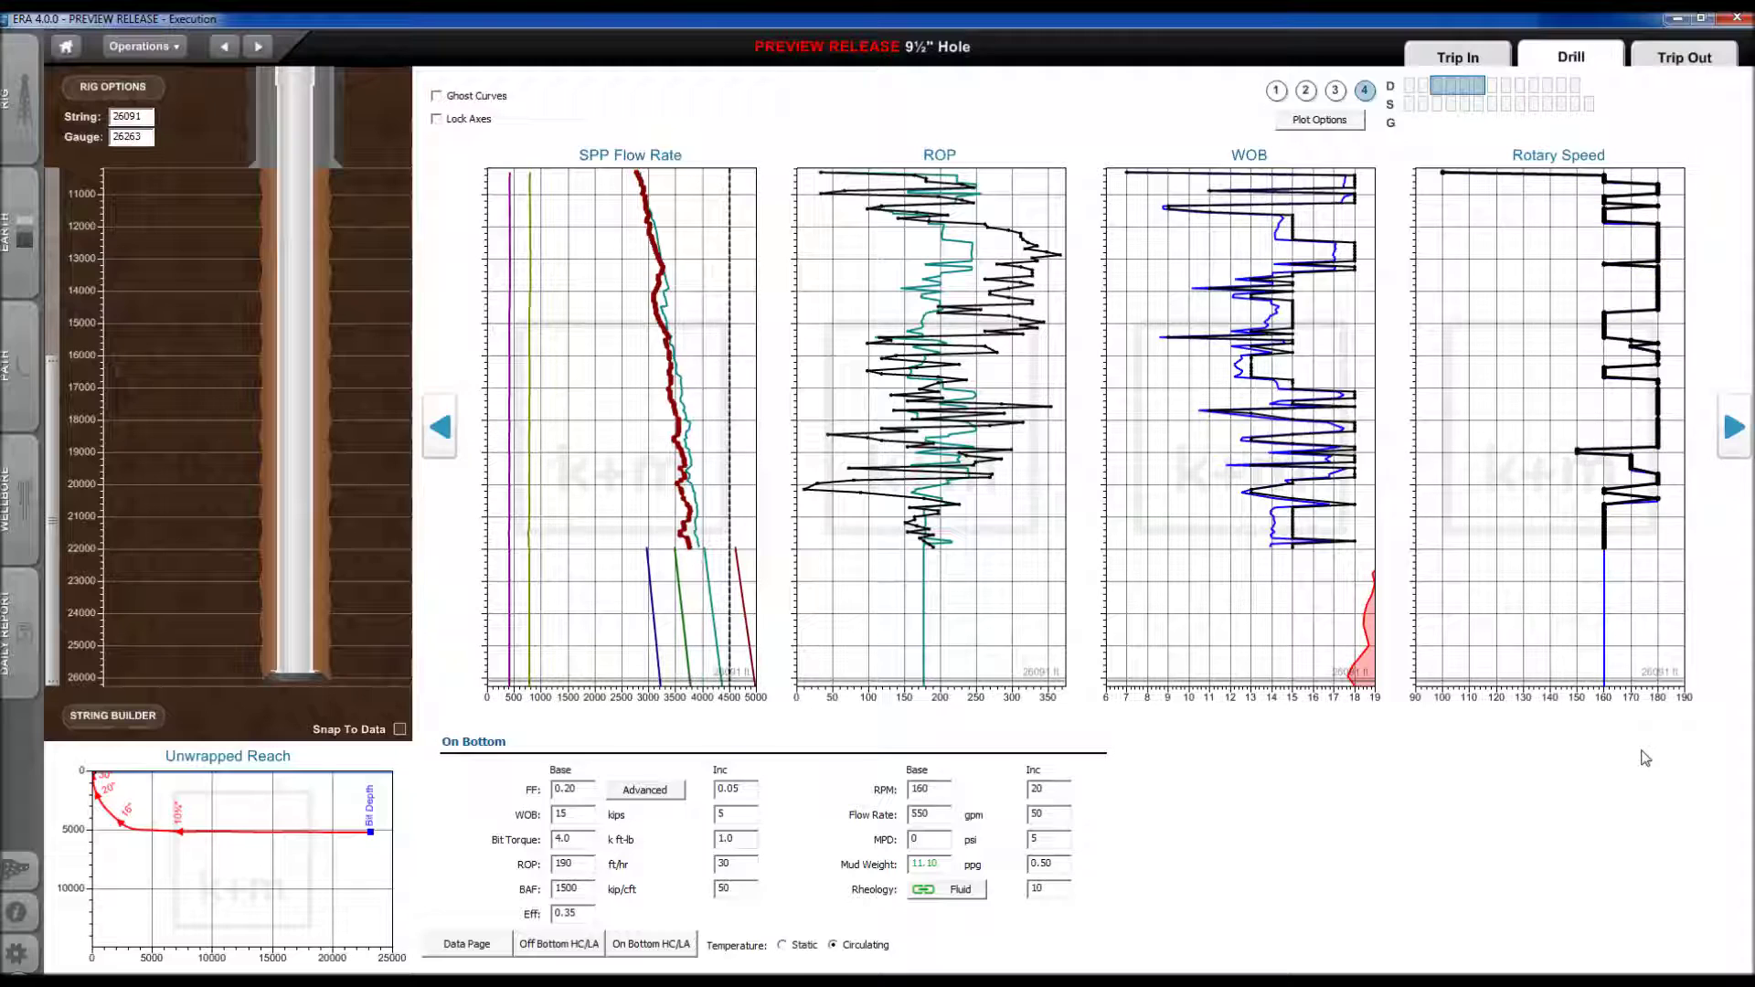
pyautogui.click(1734, 416)
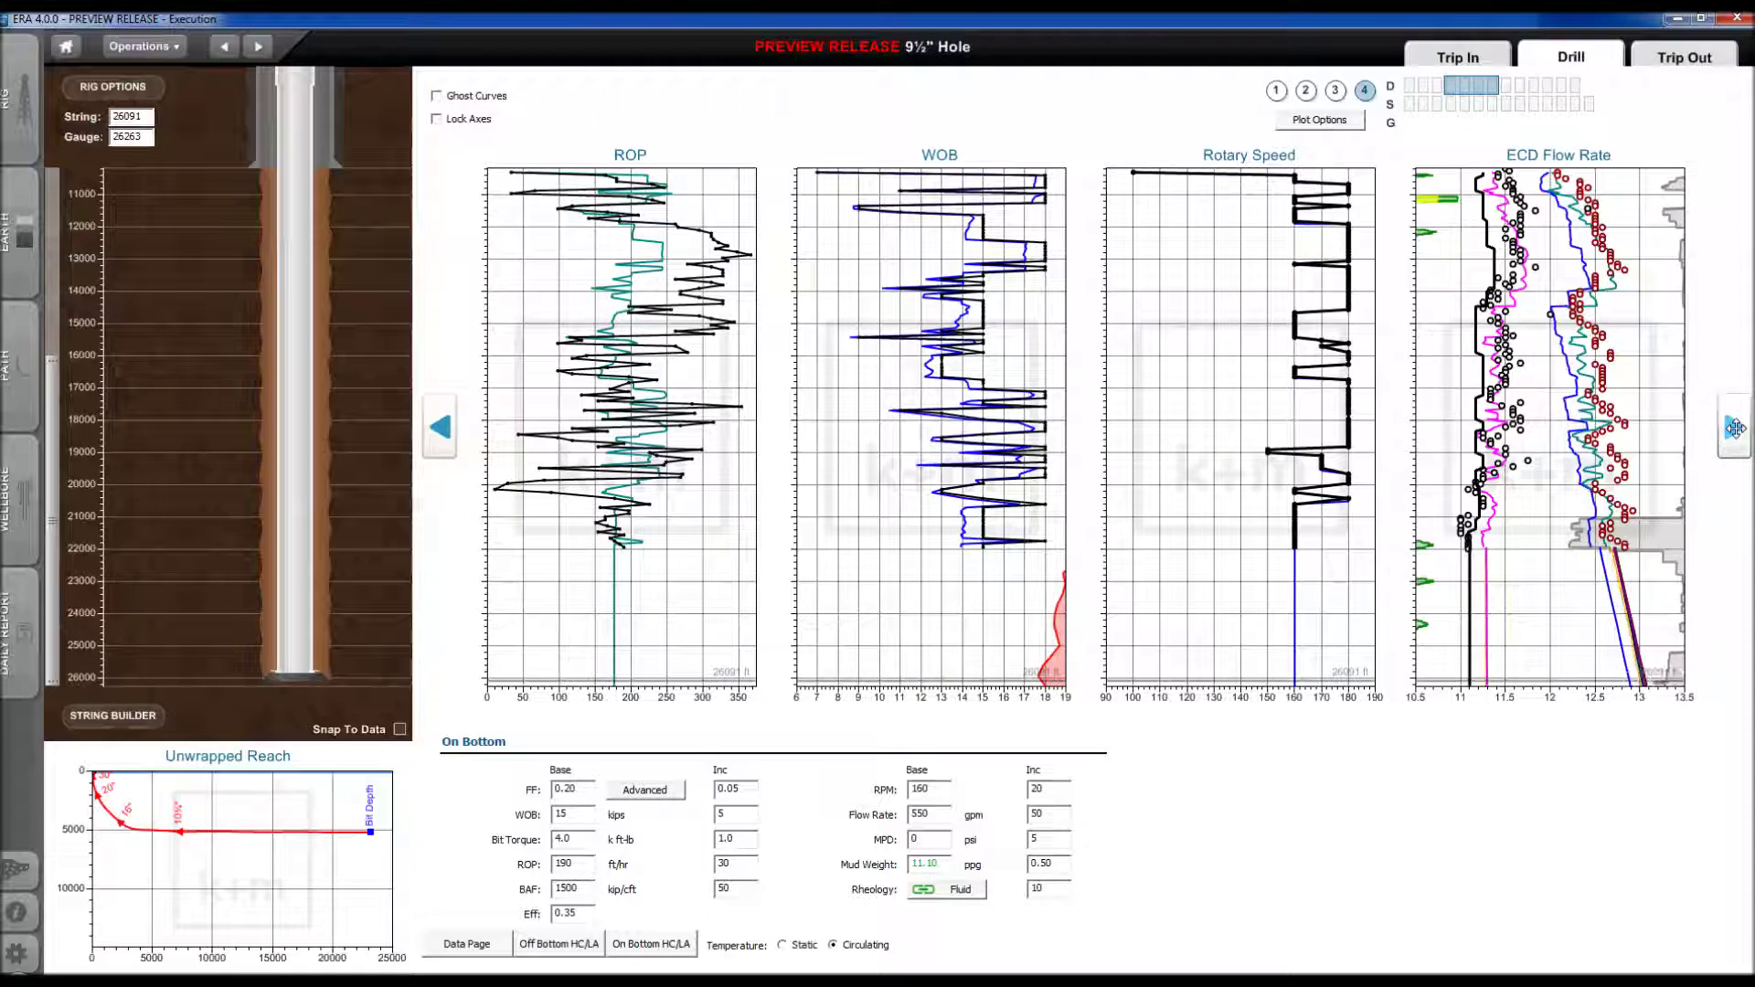
pyautogui.click(1734, 425)
pyautogui.click(1734, 427)
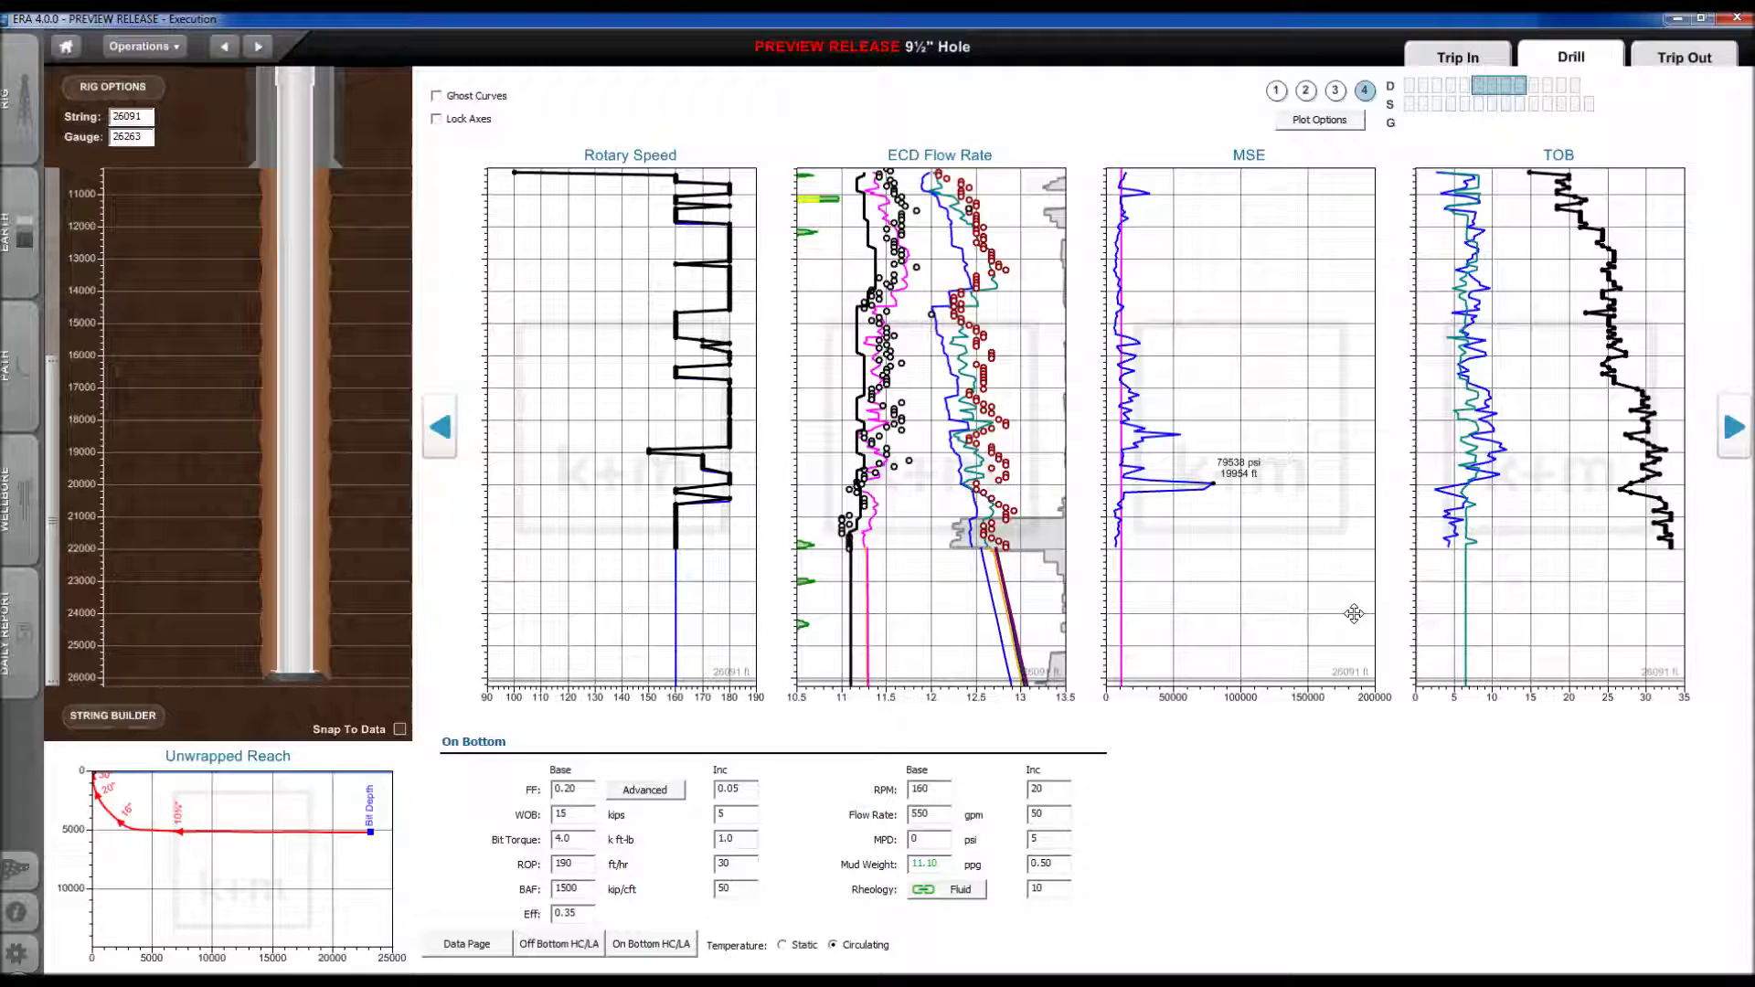
pyautogui.moveTo(928, 982)
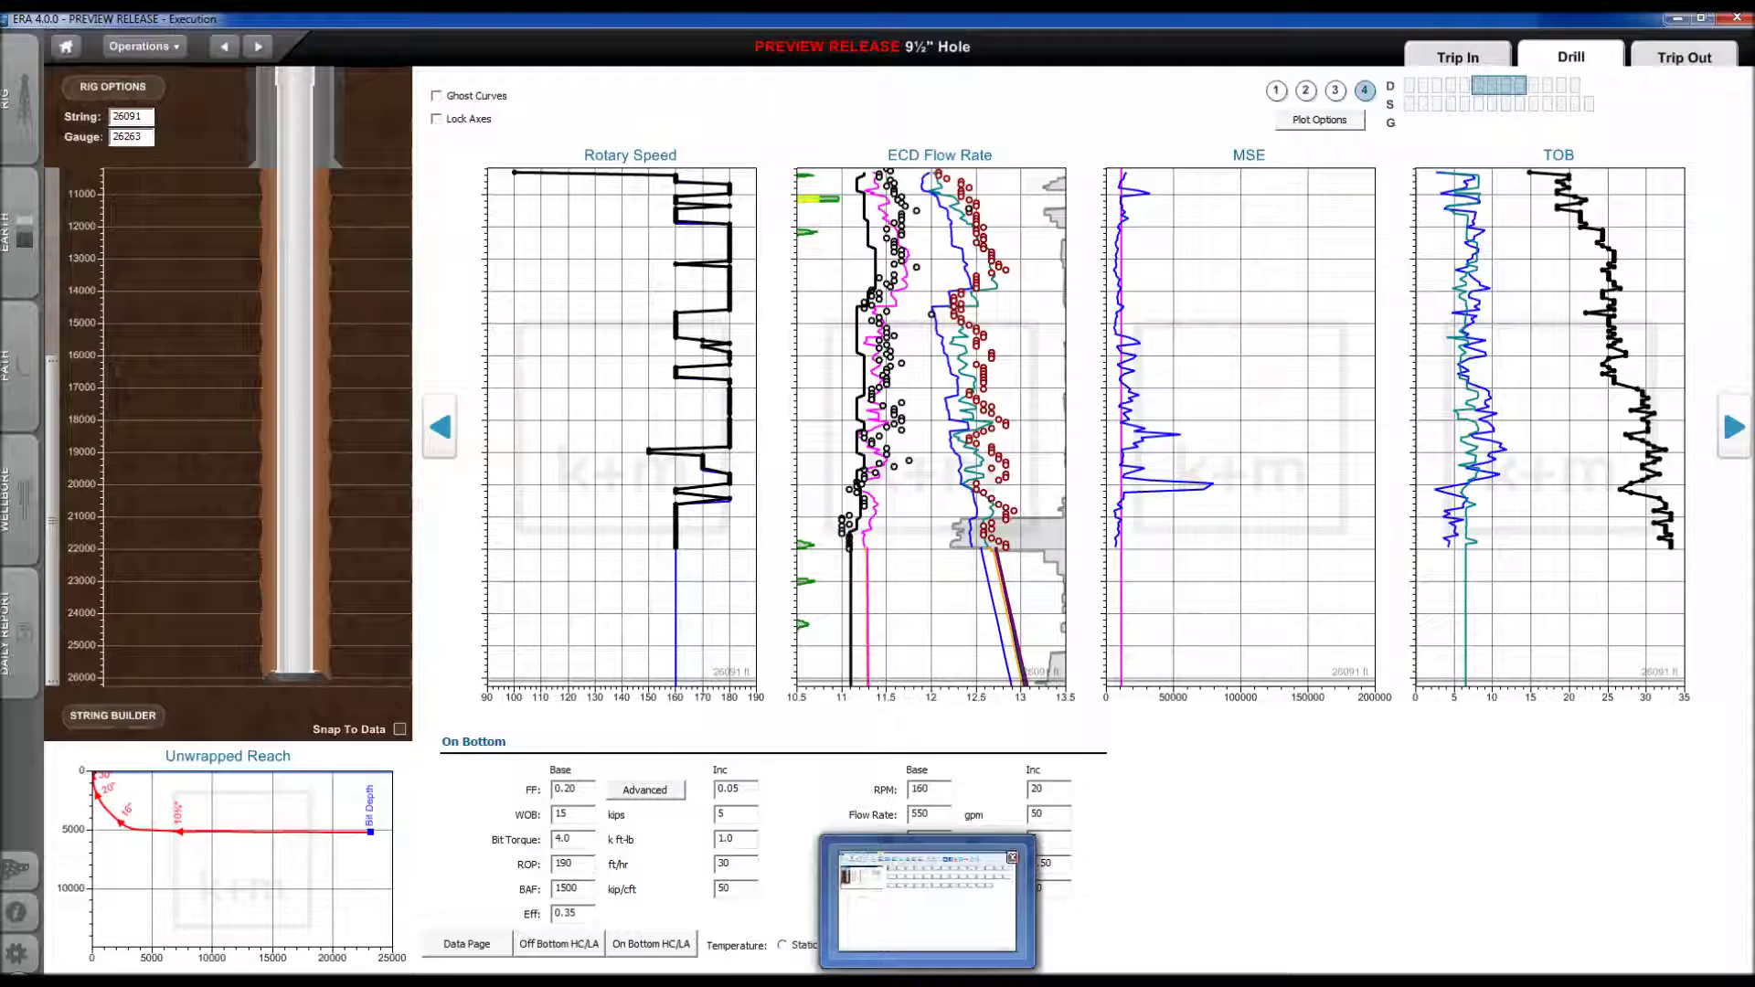